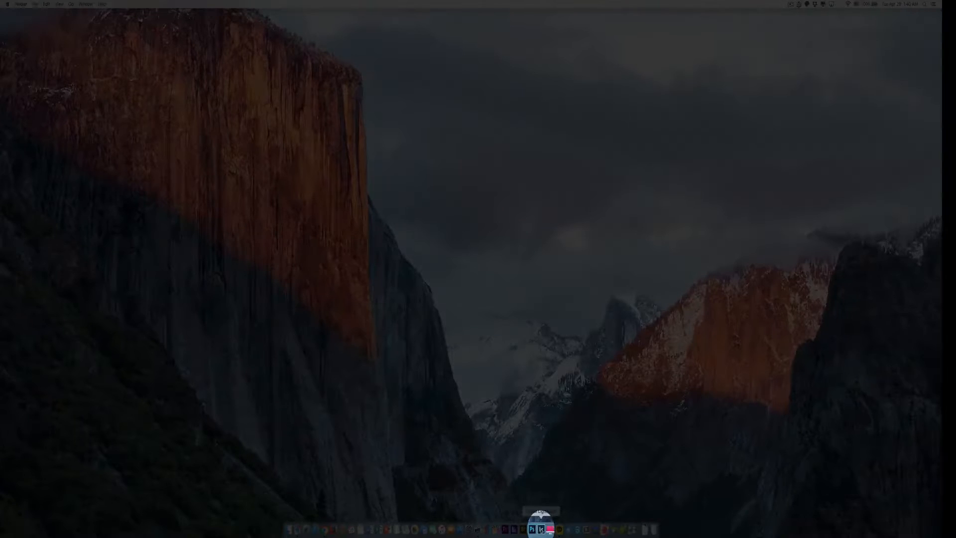
- Launch Lightroom and choose to use a different catalog in place of the missing one
{"action": "left_click", "coordinate": [541, 529]}
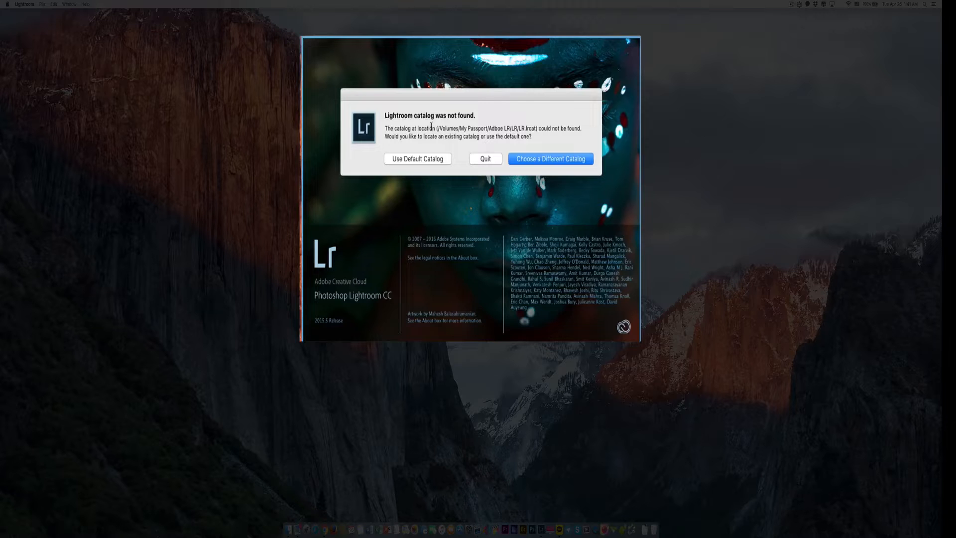
{"action": "left_click", "coordinate": [548, 160]}
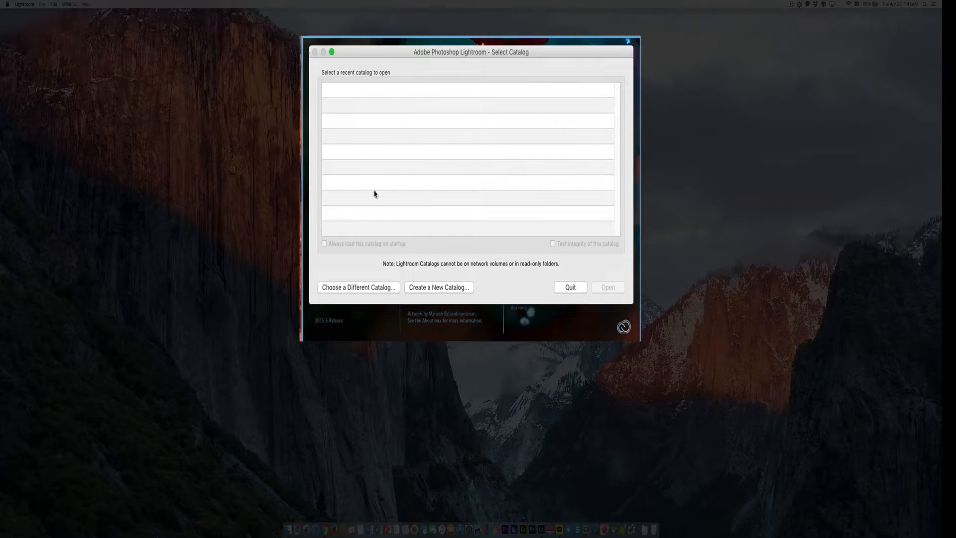
{"action": "left_click", "coordinate": [438, 289]}
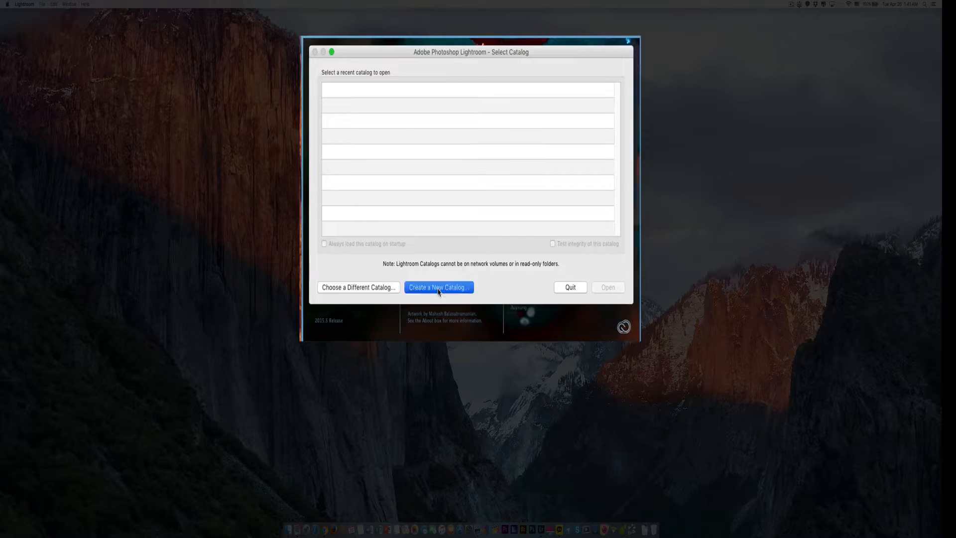
{"action": "left_click", "coordinate": [377, 294]}
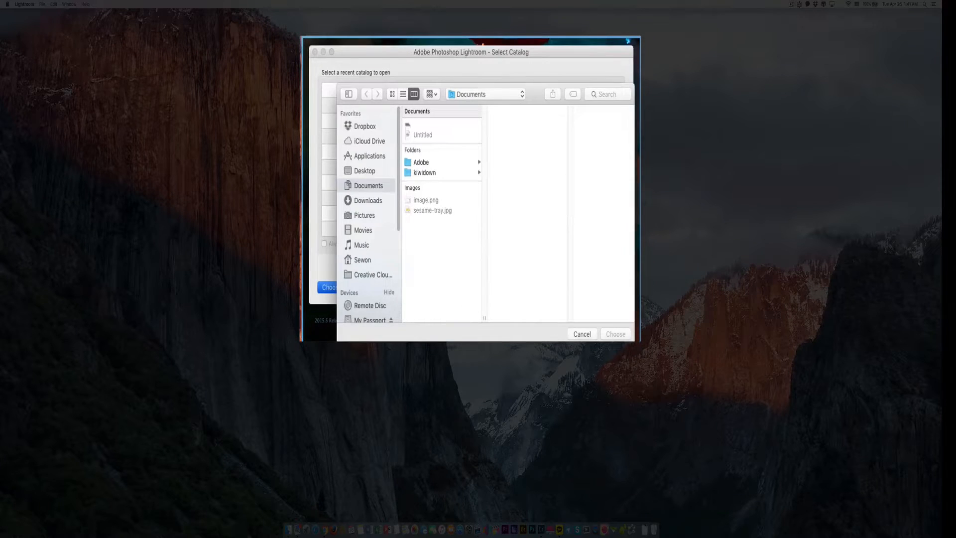
{"action": "left_click", "coordinate": [582, 334]}
{"action": "left_click", "coordinate": [388, 293]}
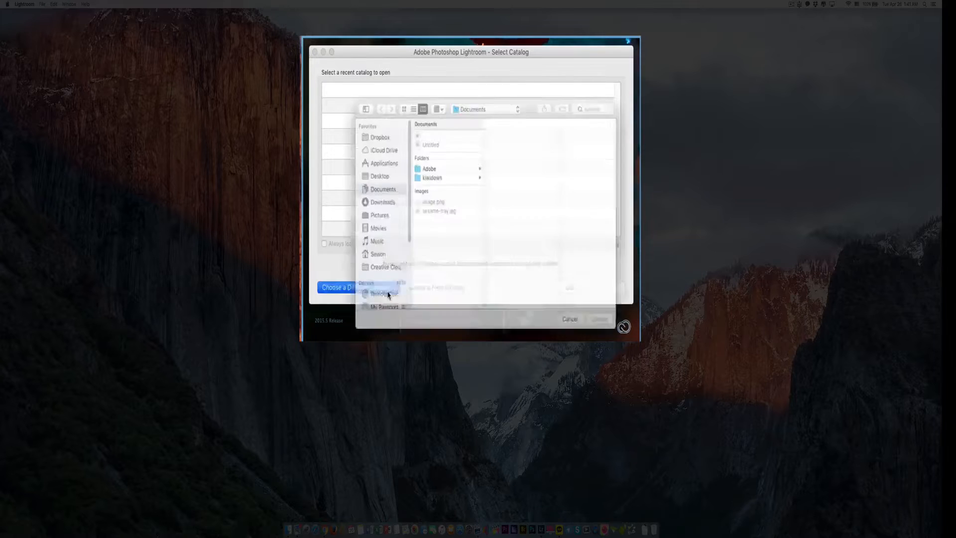
{"action": "scroll", "coordinate": [384, 273], "scroll_direction": "down", "scroll_amount": 5}
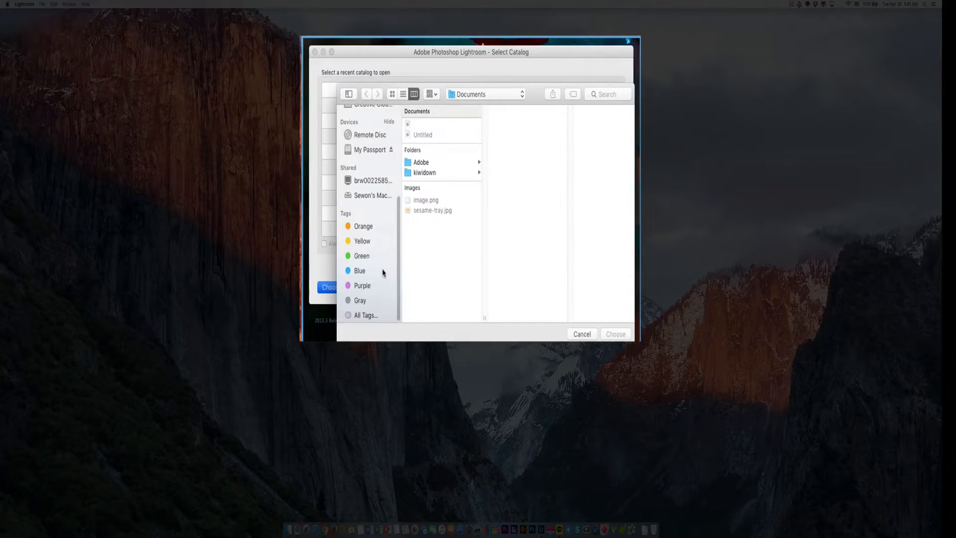
{"action": "left_click", "coordinate": [372, 151]}
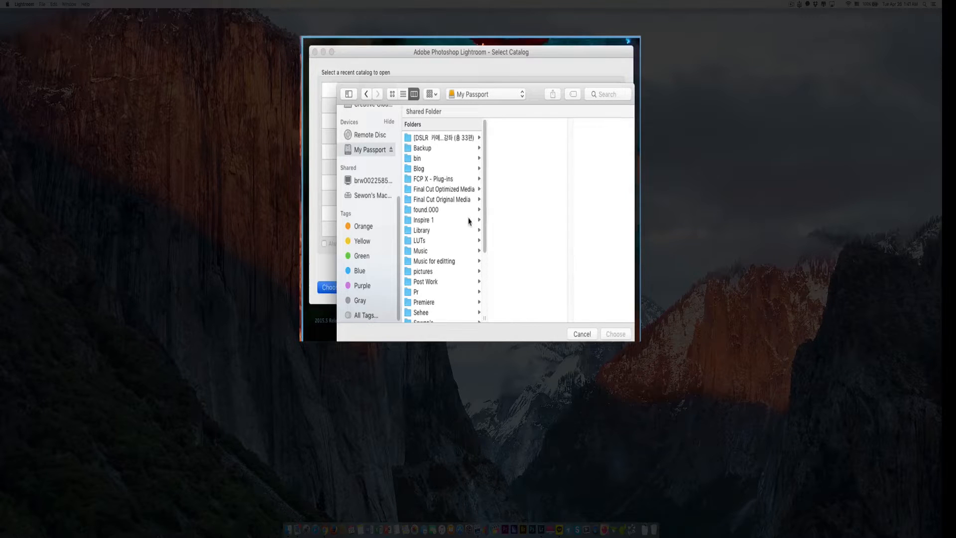
{"action": "scroll", "coordinate": [468, 221], "scroll_direction": "down", "scroll_amount": 4}
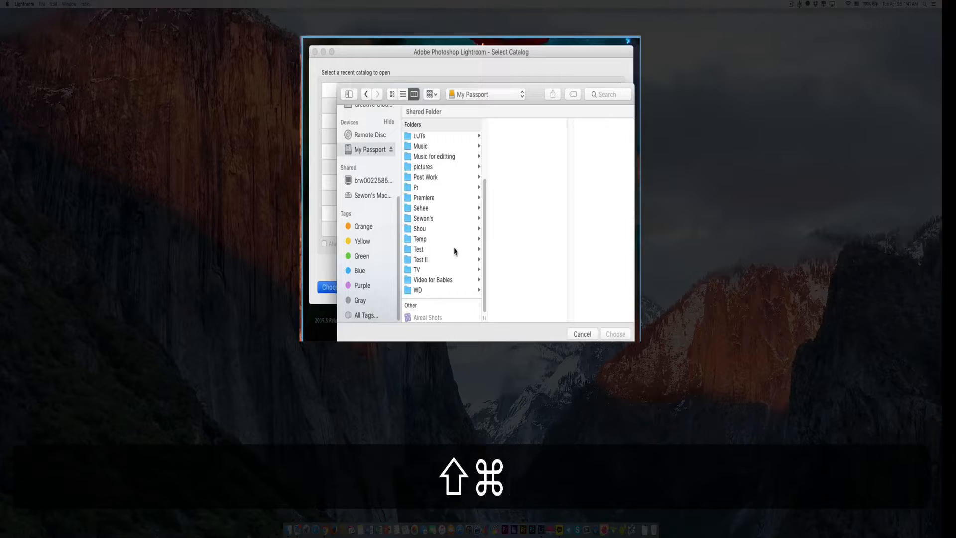
{"action": "key", "text": "shift+super+n"}
{"action": "key", "text": "Escape"}
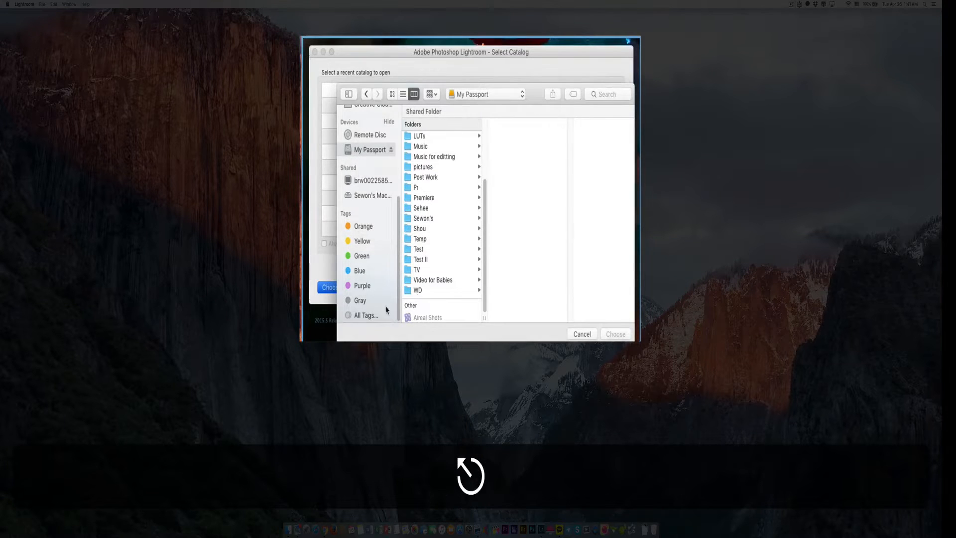
{"action": "left_click", "coordinate": [580, 334]}
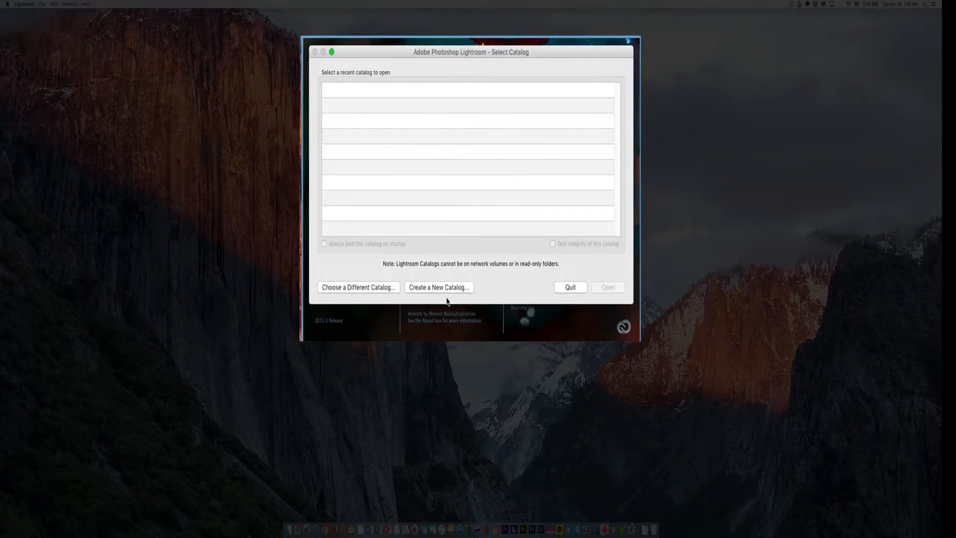
- Create a new catalog named "Adobe LR" on the My Passport drive
{"action": "left_click", "coordinate": [441, 291]}
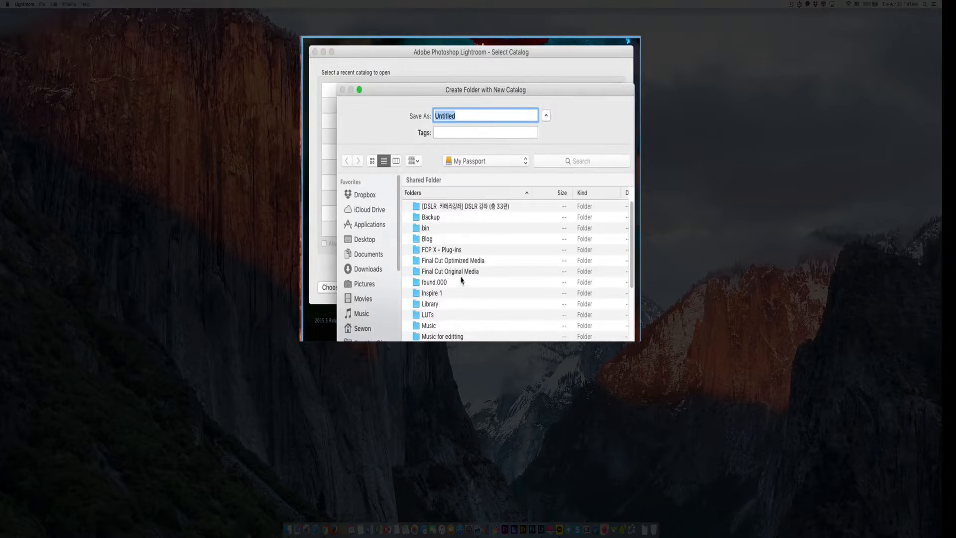
{"action": "scroll", "coordinate": [383, 306], "scroll_direction": "down", "scroll_amount": 5}
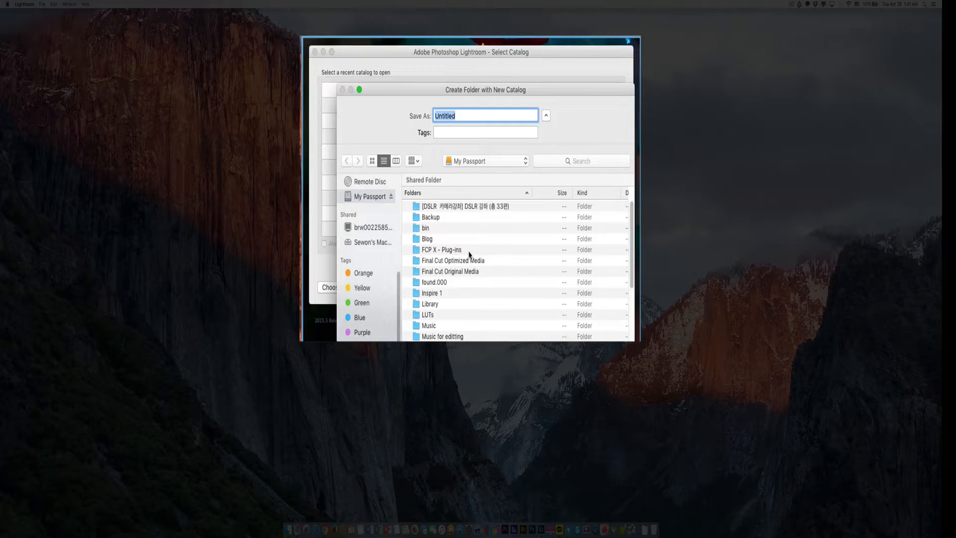
{"action": "type", "text": "Adbo"}
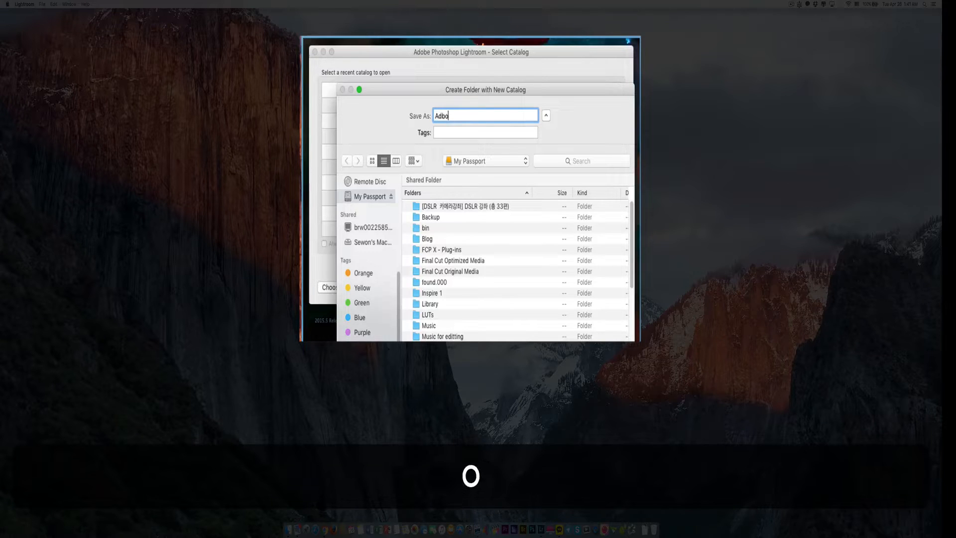
{"action": "key", "text": "BackSpace"}
{"action": "key", "text": "BackSpace"}
{"action": "type", "text": "obe Light"}
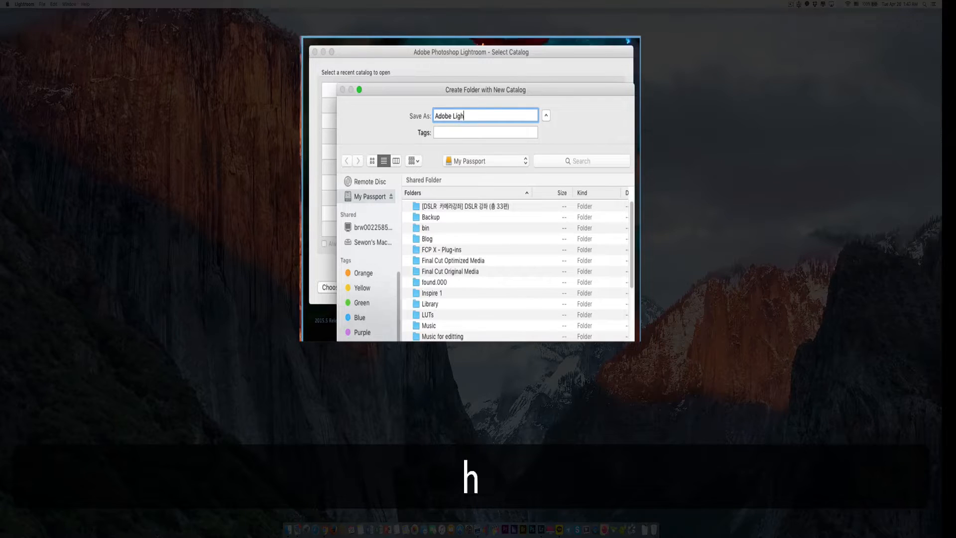
{"action": "key", "text": "BackSpace"}
{"action": "key", "text": "BackSpace"}
{"action": "key", "text": "BackSpace"}
{"action": "key", "text": "BackSpace"}
{"action": "key", "text": "BackSpace"}
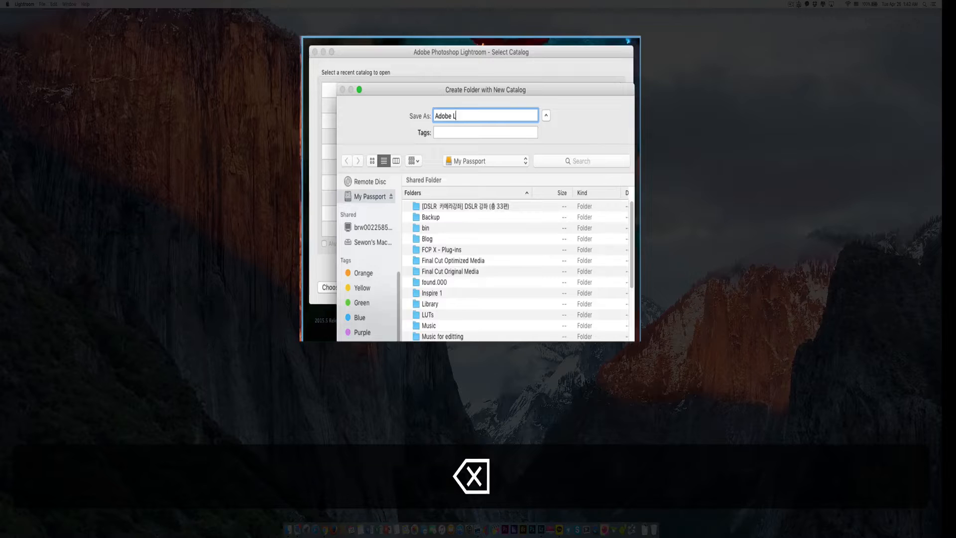
{"action": "type", "text": "R"}
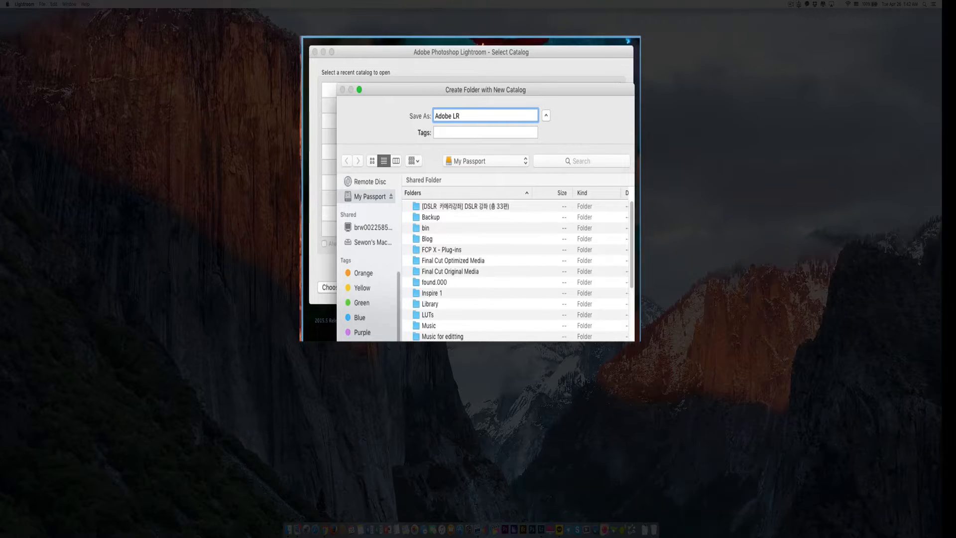
{"action": "key", "text": "Return"}
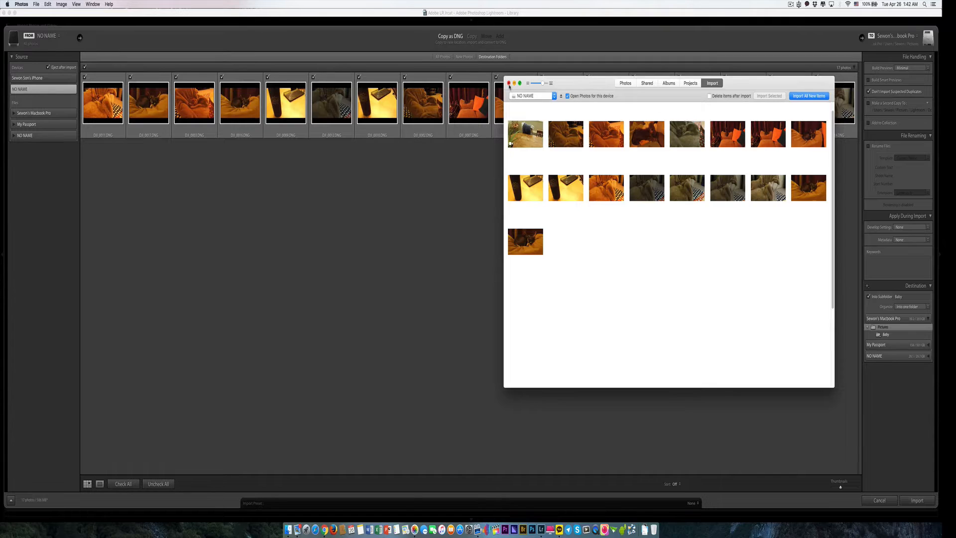
- Close the Photos import window, dismiss the destination folder alert and cancel the automatically opened Lightroom import
{"action": "left_click", "coordinate": [508, 83]}
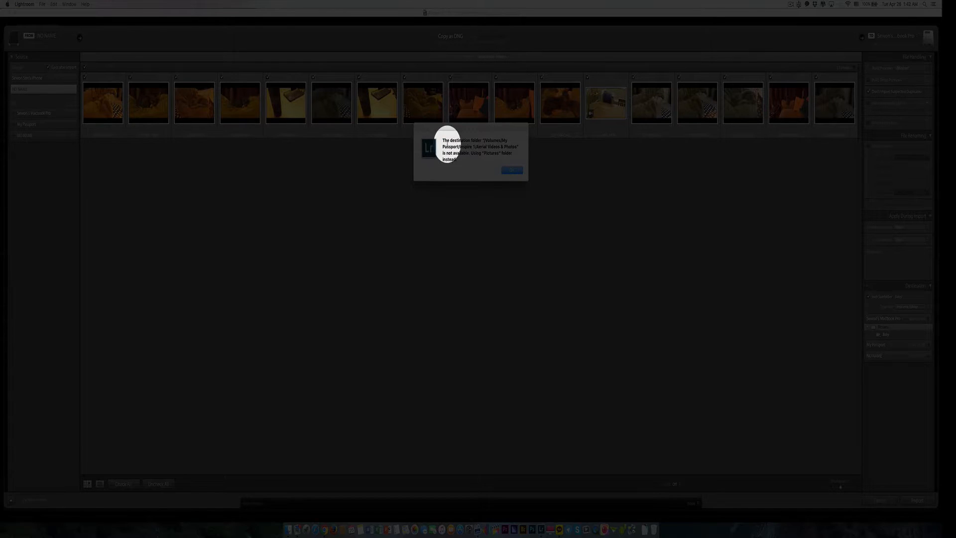
{"action": "left_click", "coordinate": [512, 170]}
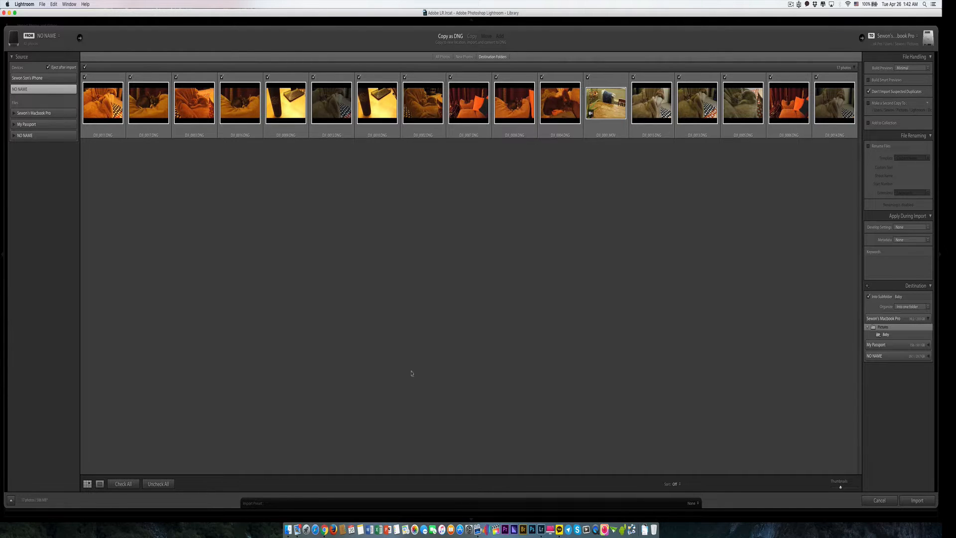
{"action": "left_click", "coordinate": [885, 501]}
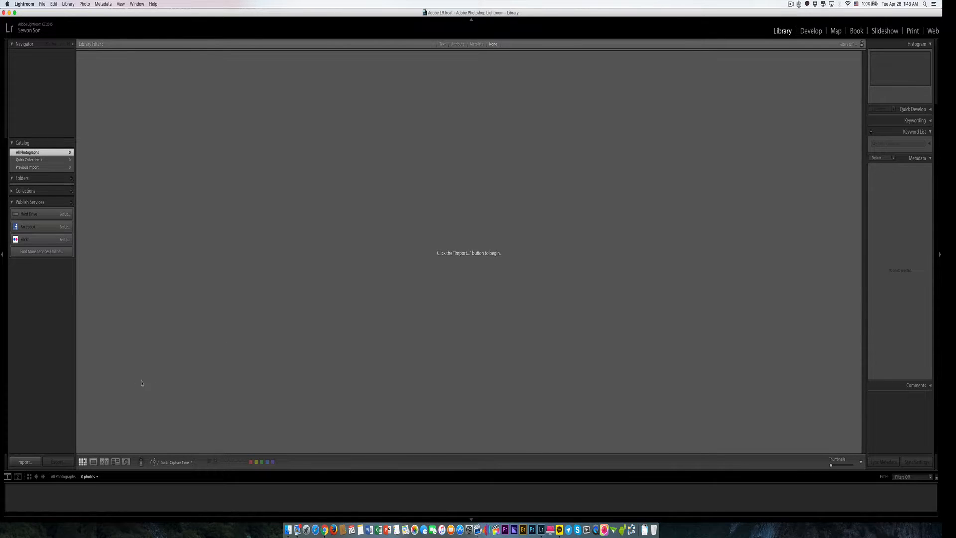
- Start a photo import from the Library and accept the Pictures folder as the replacement destination
{"action": "left_click", "coordinate": [24, 462]}
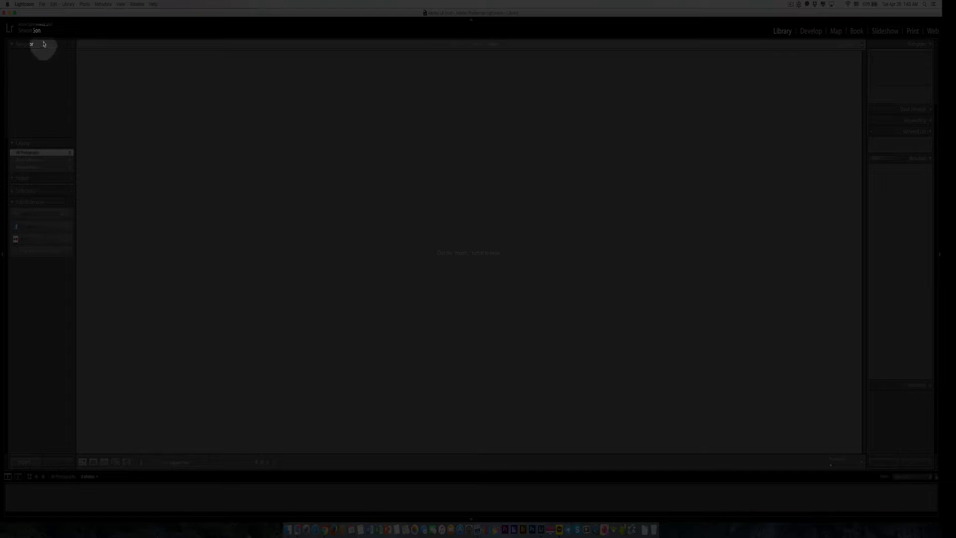
{"action": "left_click", "coordinate": [42, 4]}
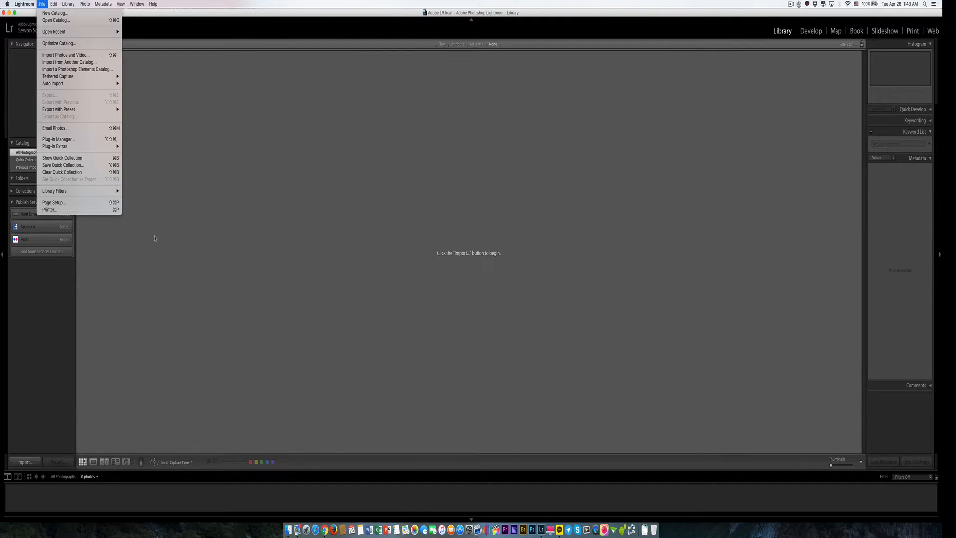
{"action": "left_click", "coordinate": [156, 249]}
{"action": "left_click", "coordinate": [33, 459]}
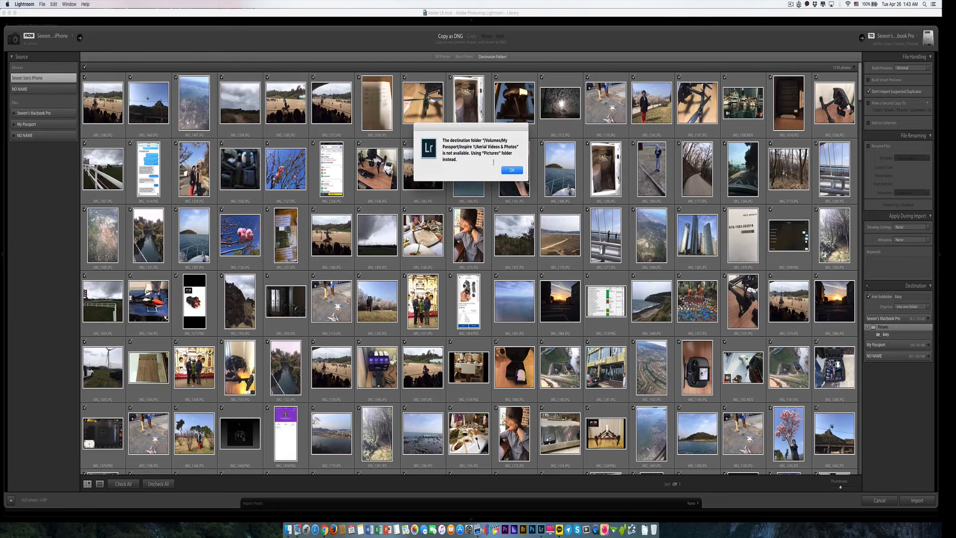
{"action": "left_click", "coordinate": [512, 170]}
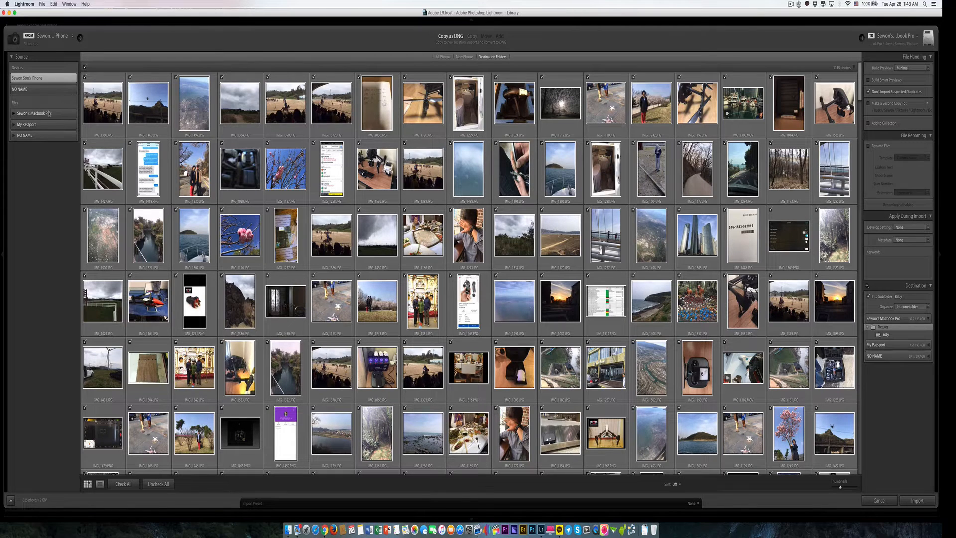
- Select the media folder inside DCIM on the NO NAME card as the import source
{"action": "left_click", "coordinate": [35, 124]}
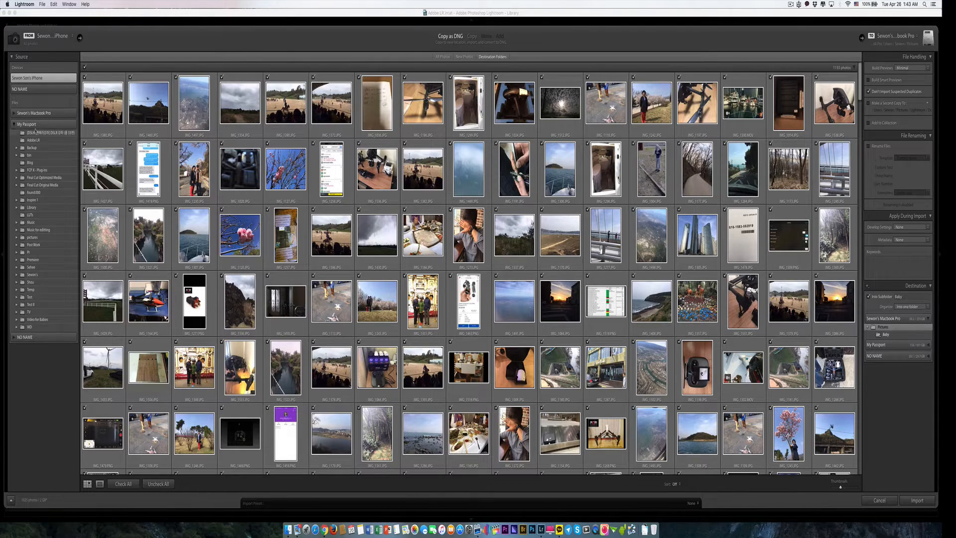
{"action": "left_click", "coordinate": [14, 125]}
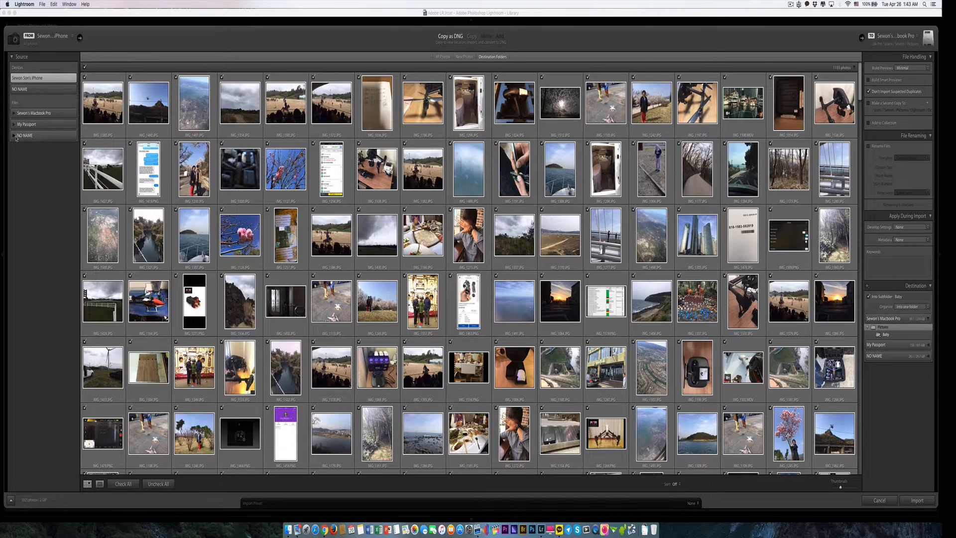
{"action": "left_click", "coordinate": [15, 136]}
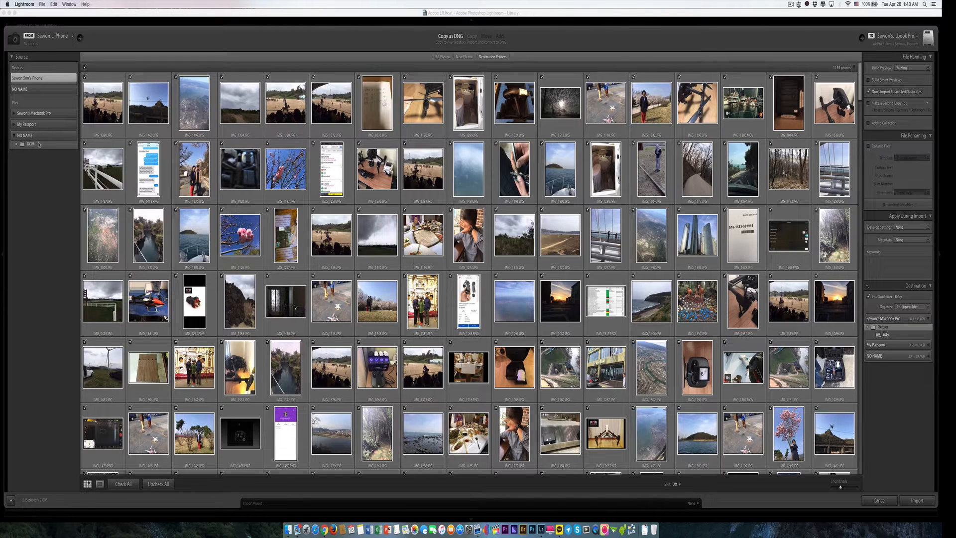
{"action": "left_click", "coordinate": [16, 144]}
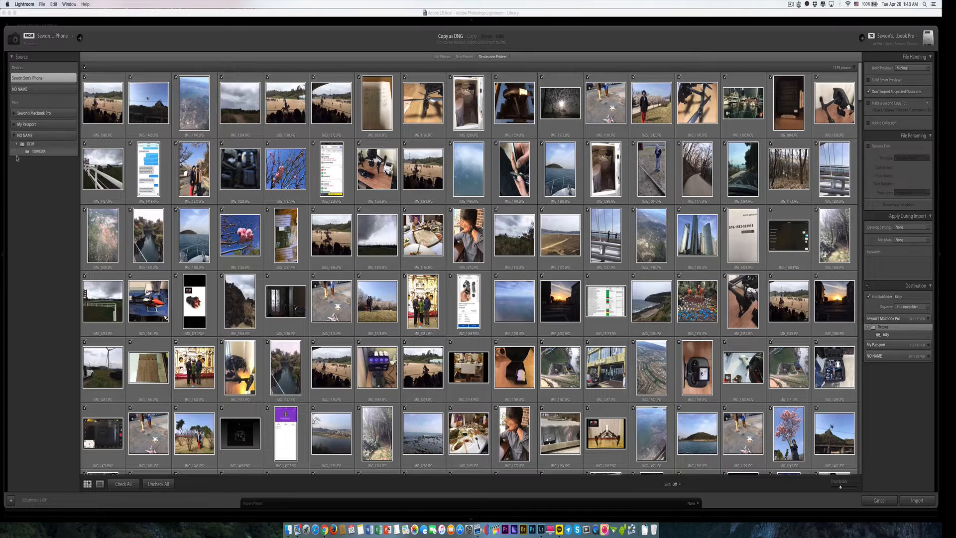
{"action": "left_click", "coordinate": [40, 151]}
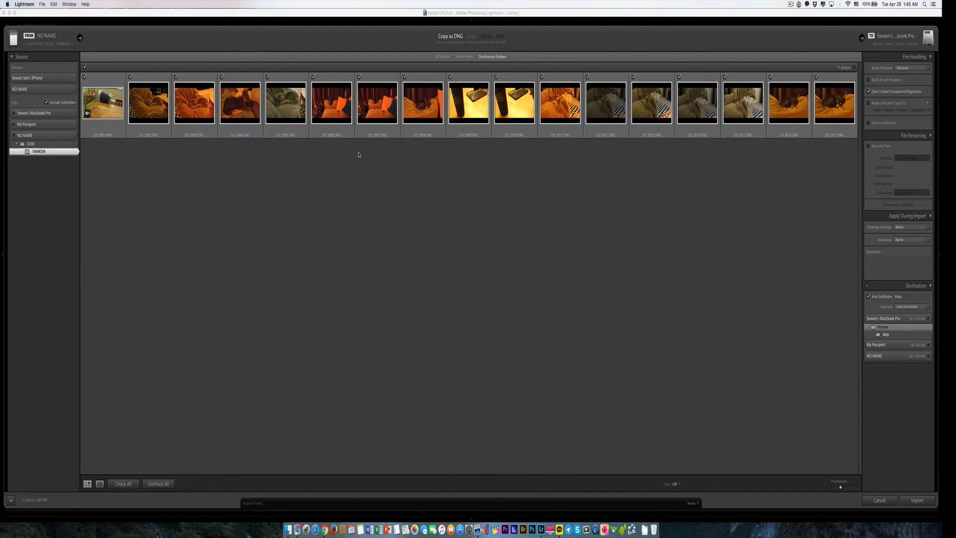
- Try excluding the fourth photo from the import and enabling Make a Second Copy To, reverting both
{"action": "left_click", "coordinate": [222, 78]}
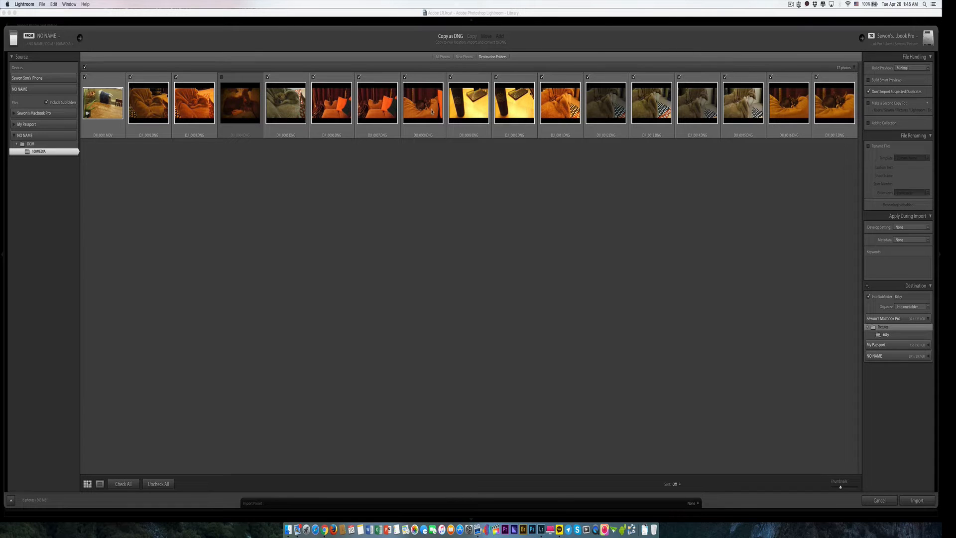
{"action": "left_click", "coordinate": [222, 77]}
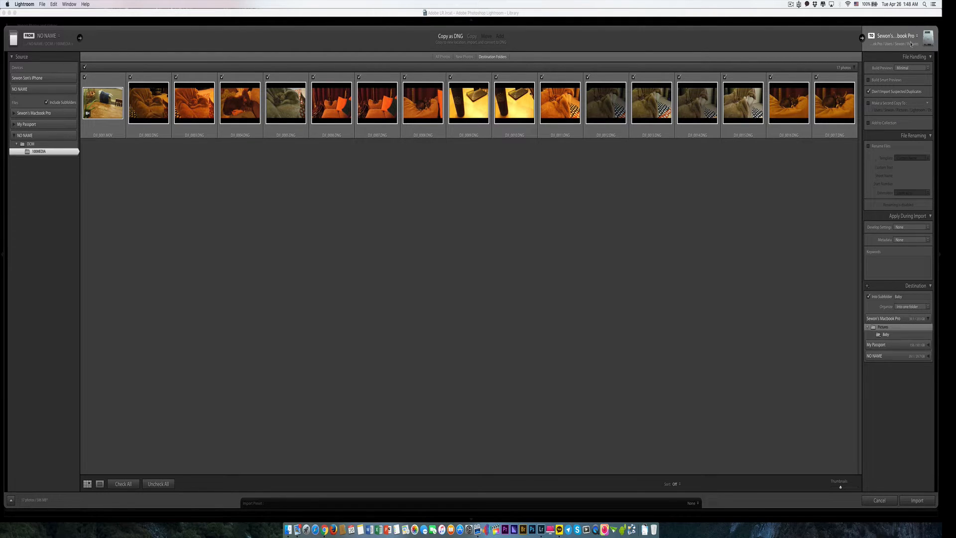
{"action": "left_click", "coordinate": [881, 104]}
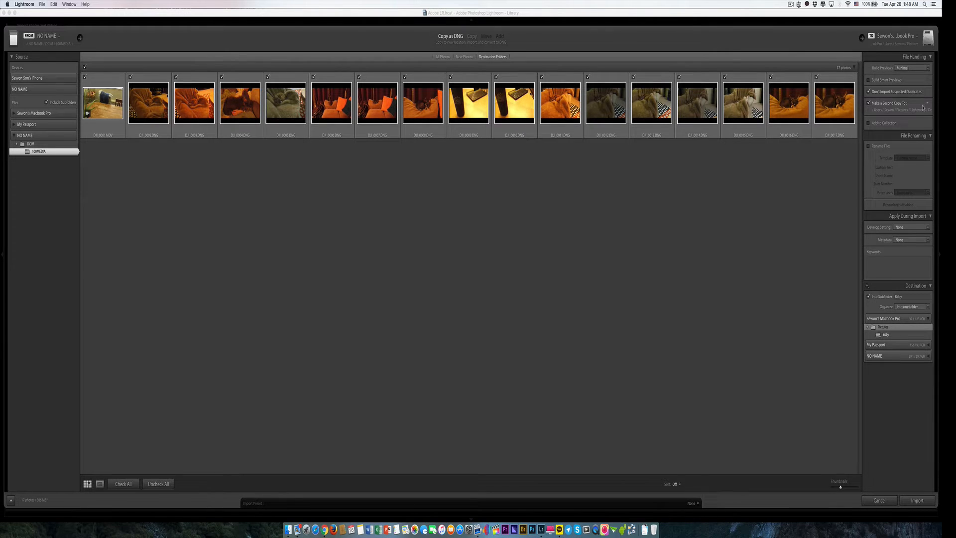
{"action": "left_click", "coordinate": [869, 103]}
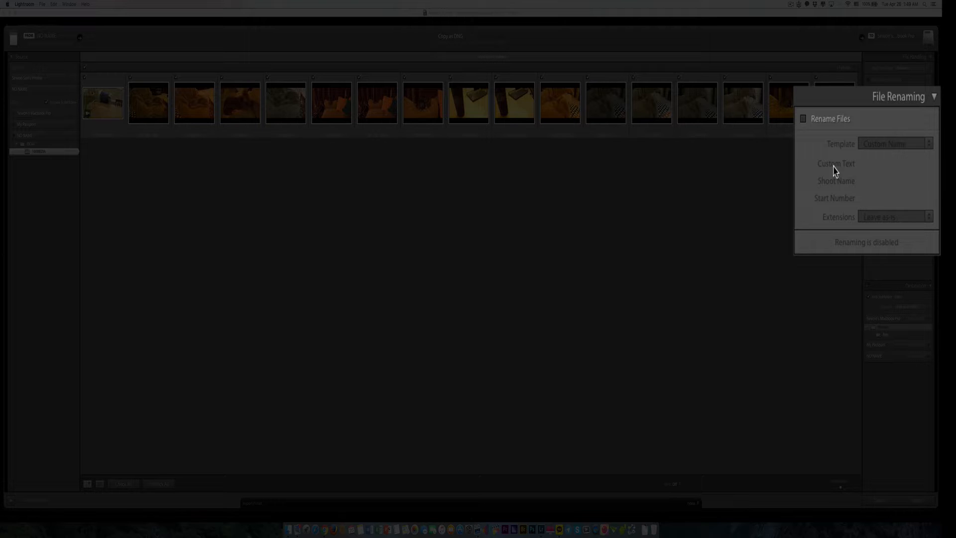
- Try renaming the files on import with the custom text Home_dogs, then turn file renaming back off
{"action": "left_click", "coordinate": [824, 119]}
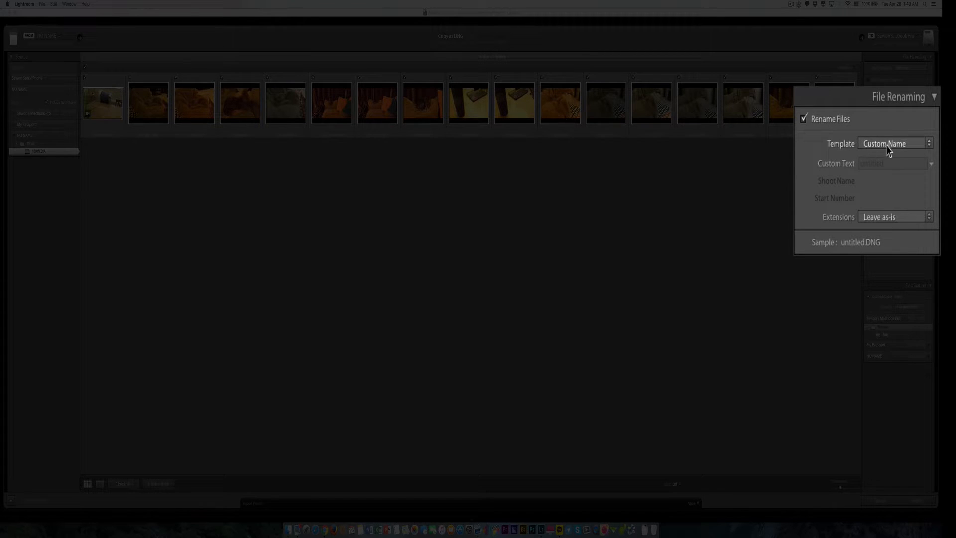
{"action": "left_click", "coordinate": [884, 165]}
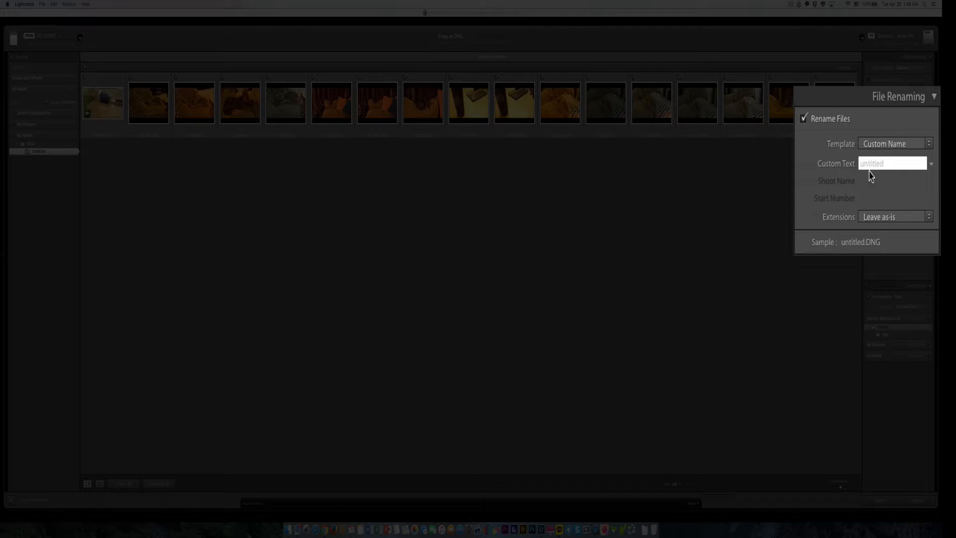
{"action": "type", "text": "H"}
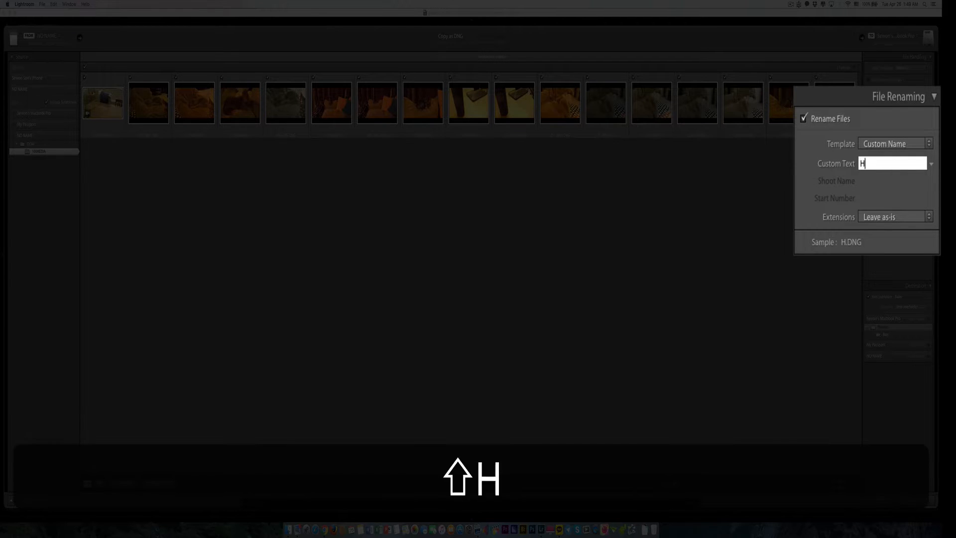
{"action": "type", "text": "ome"}
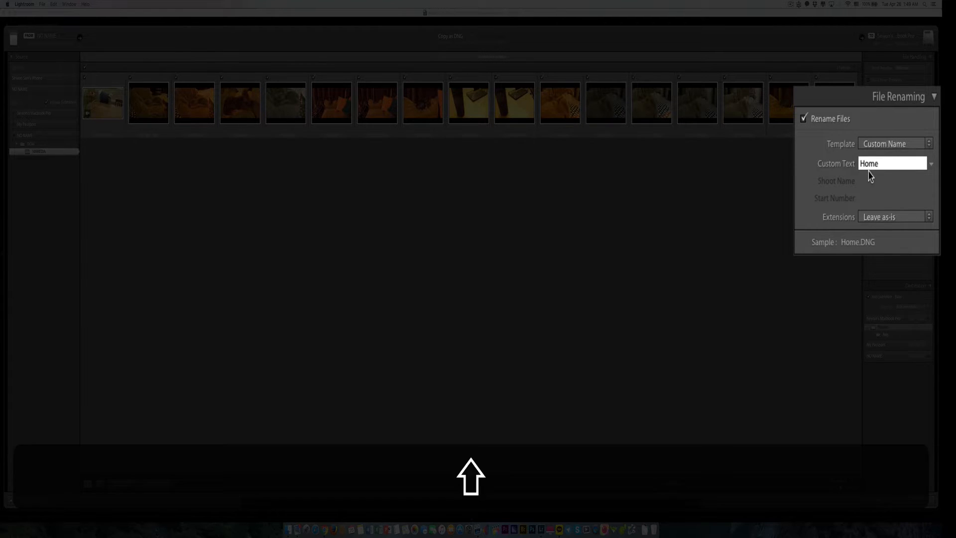
{"action": "type", "text": "_dogs"}
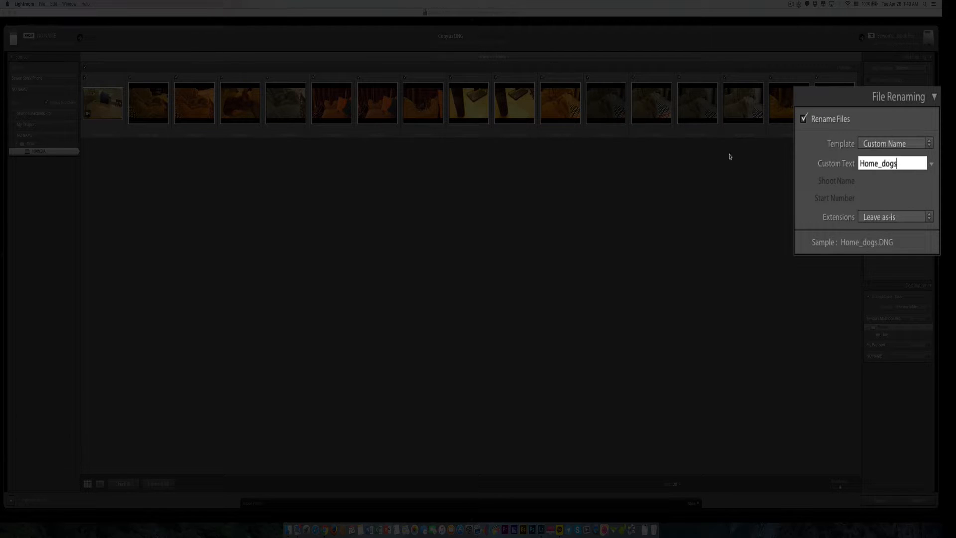
{"action": "left_click", "coordinate": [805, 121]}
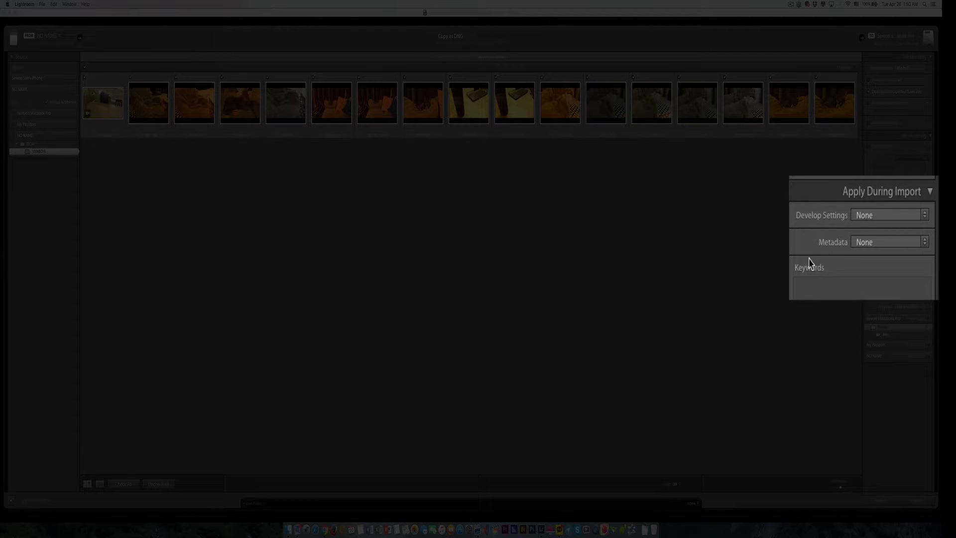
- Examine the Develop Settings presets and the metadata options for the import, leaving both at None
{"action": "left_click", "coordinate": [874, 217]}
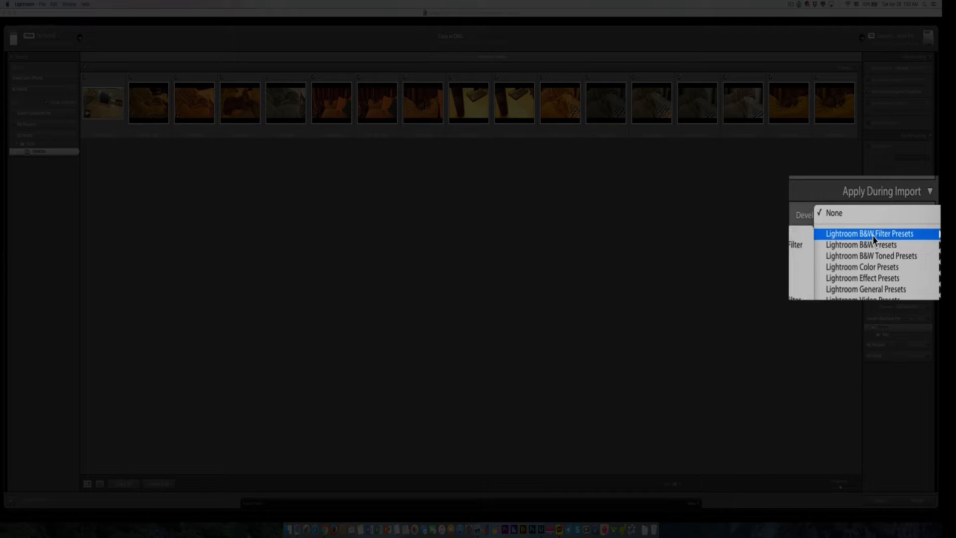
{"action": "mouse_move", "coordinate": [863, 238]}
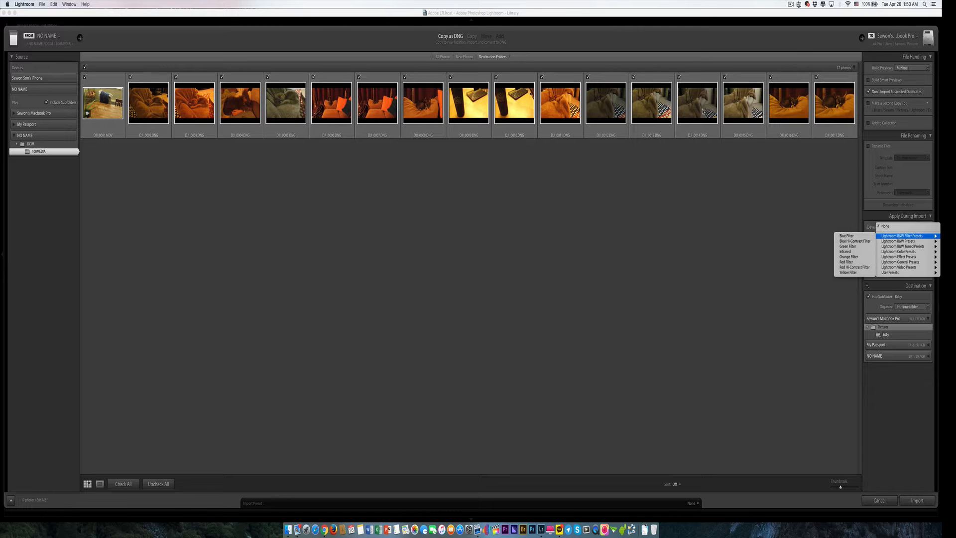
{"action": "left_click", "coordinate": [813, 234]}
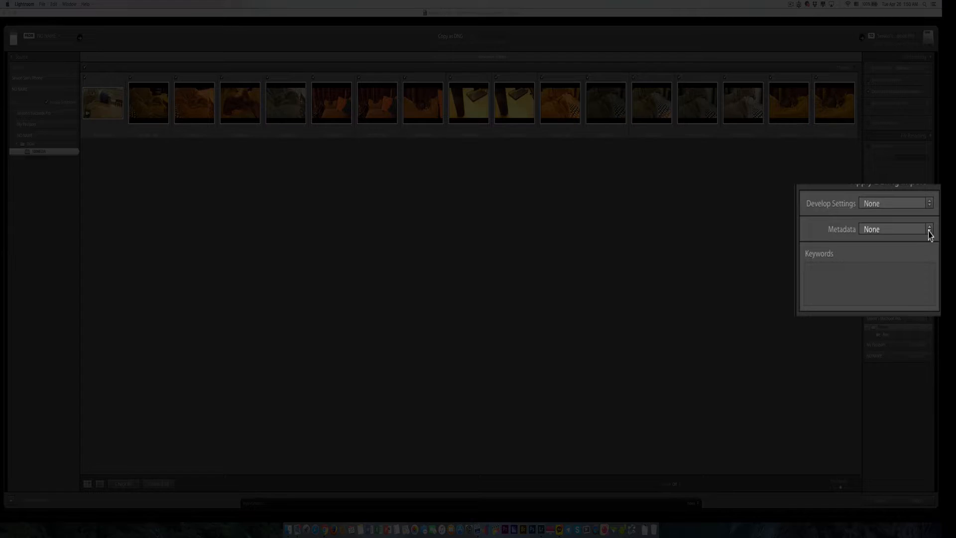
{"action": "left_click", "coordinate": [928, 240]}
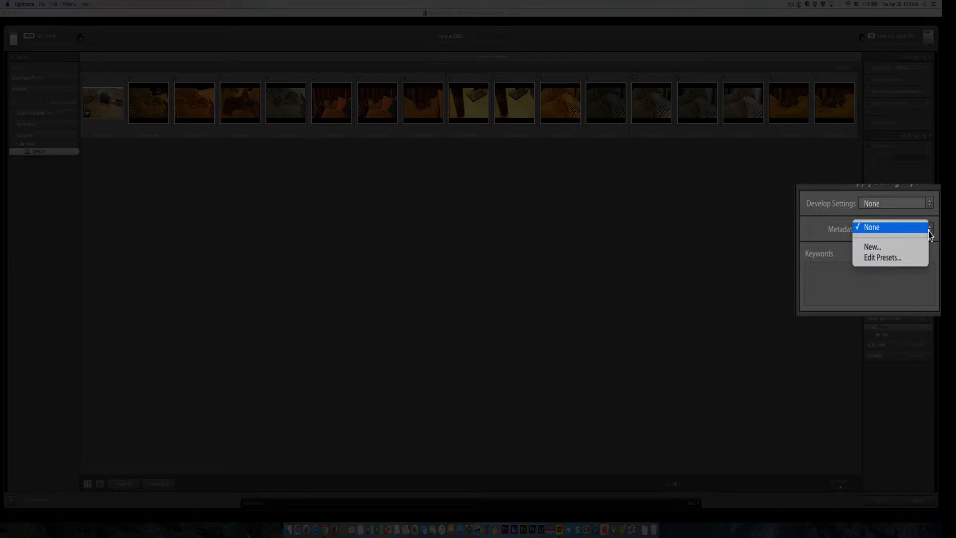
{"action": "left_click", "coordinate": [832, 235]}
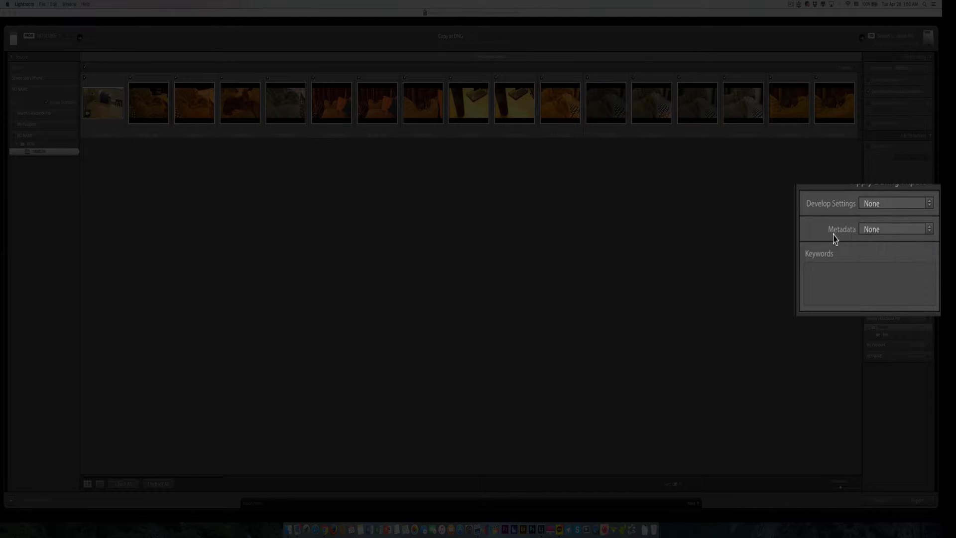
- Start a new metadata preset for the import and name it with the photographer's full name
{"action": "left_click", "coordinate": [927, 230]}
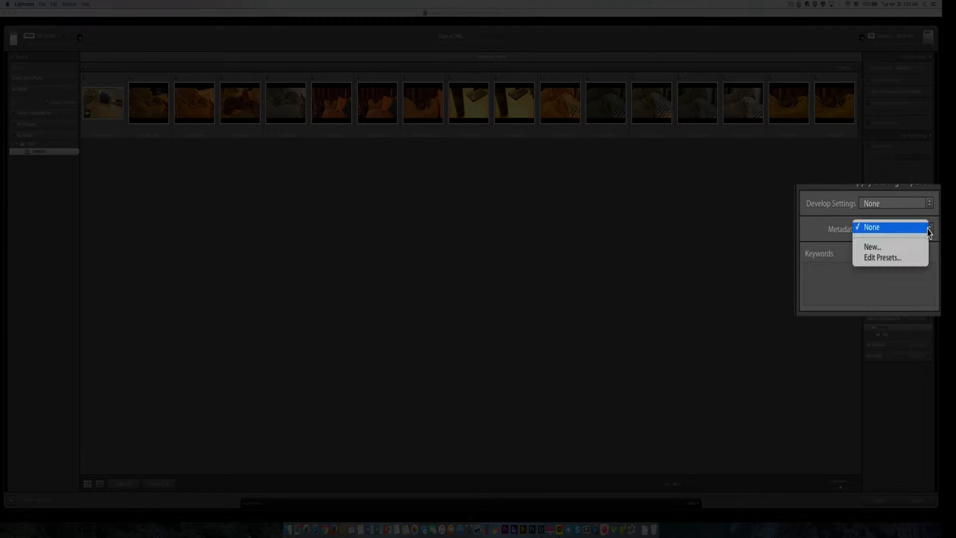
{"action": "left_click", "coordinate": [899, 250]}
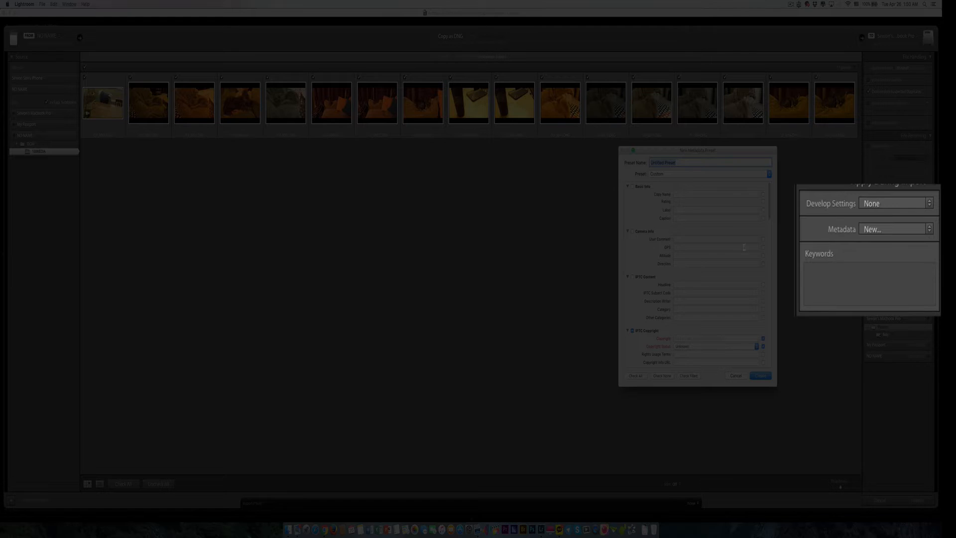
{"action": "type", "text": "S"}
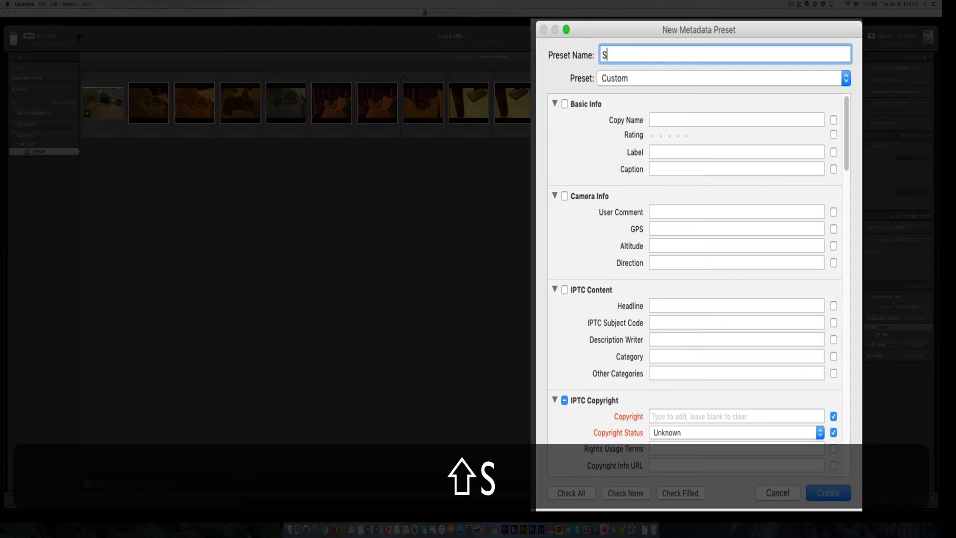
{"action": "type", "text": "ewon Son"}
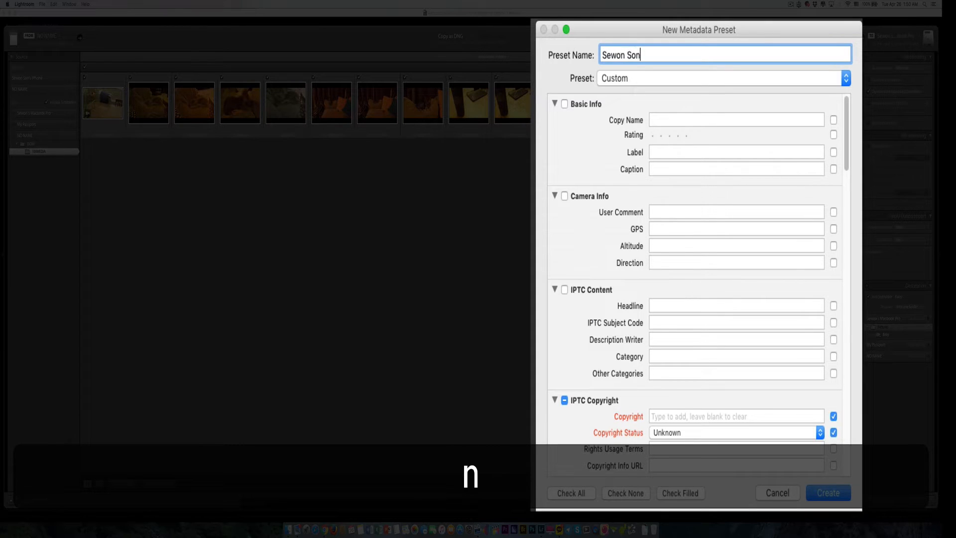
- Enter the photographer's name as the IPTC copyright and set the copyright status to Copyrighted
{"action": "scroll", "coordinate": [620, 264], "scroll_direction": "down", "scroll_amount": 3}
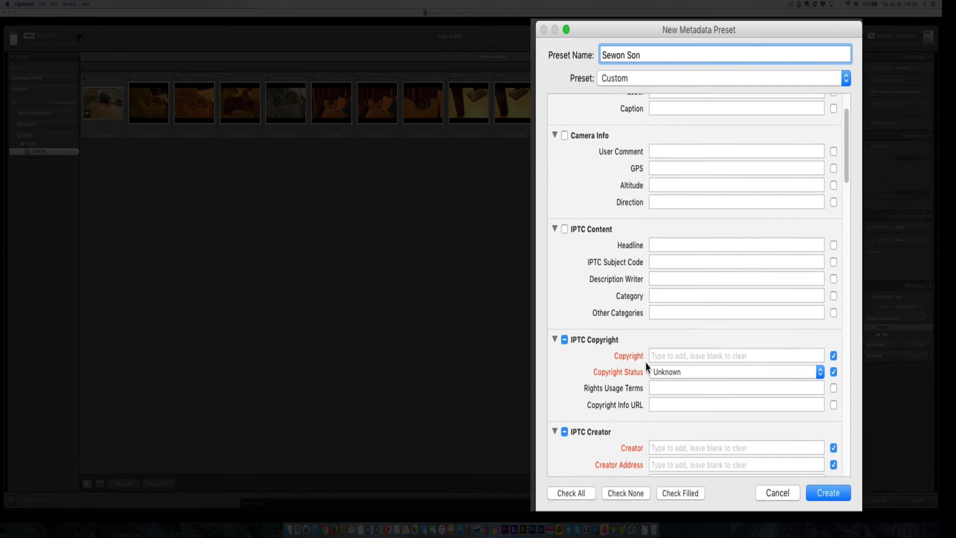
{"action": "left_click", "coordinate": [669, 355]}
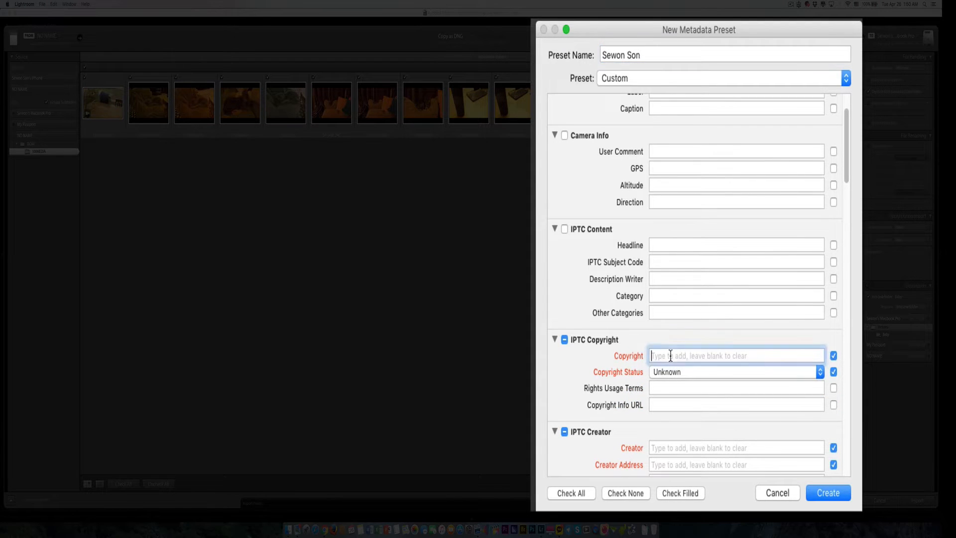
{"action": "type", "text": "Se"}
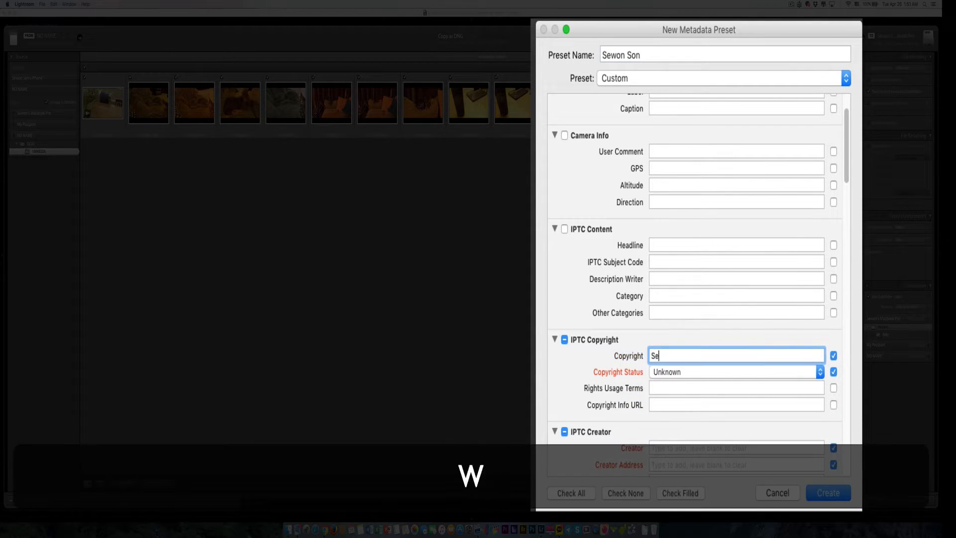
{"action": "type", "text": "won Son"}
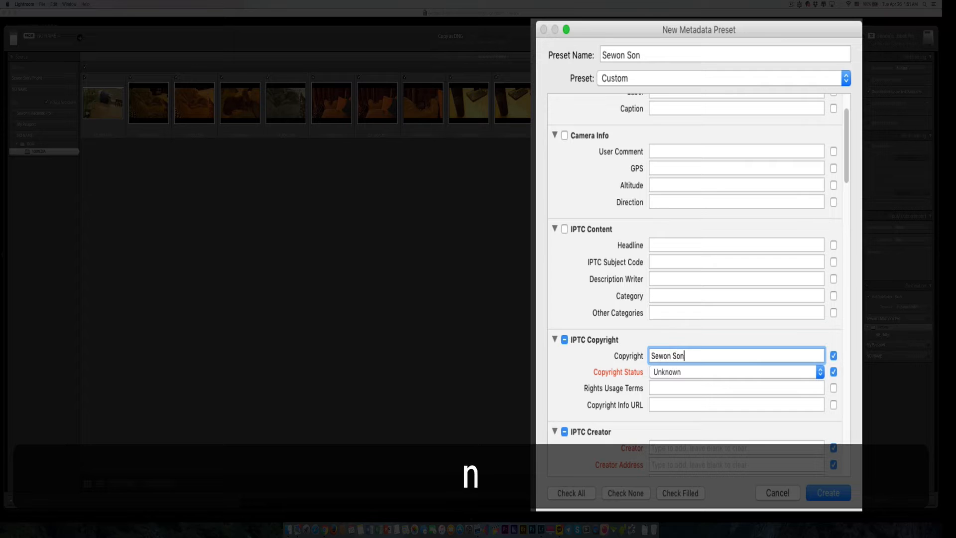
{"action": "left_click", "coordinate": [690, 373]}
{"action": "left_click", "coordinate": [692, 384]}
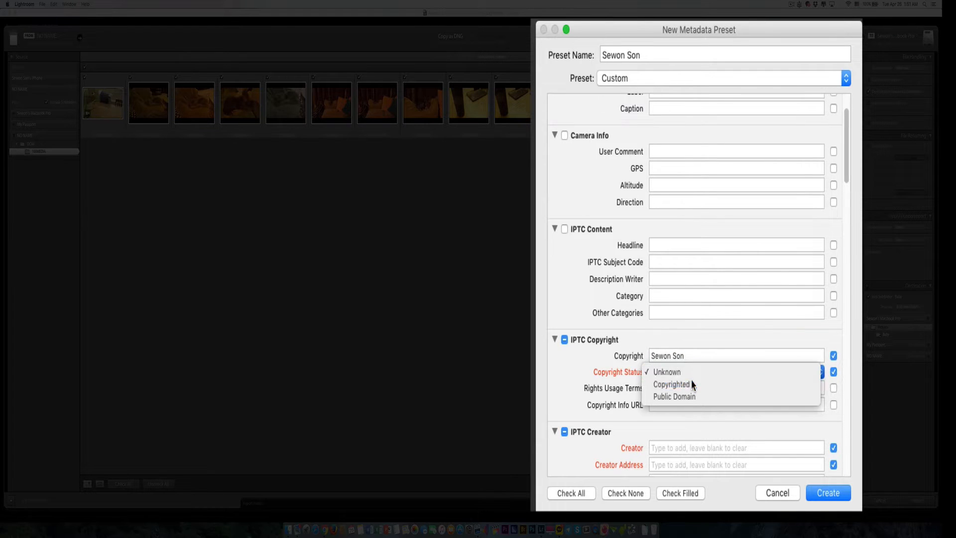
- Fill in the IPTC Creator field of the preset with the photographer's full name
{"action": "scroll", "coordinate": [687, 376], "scroll_direction": "down", "scroll_amount": 3}
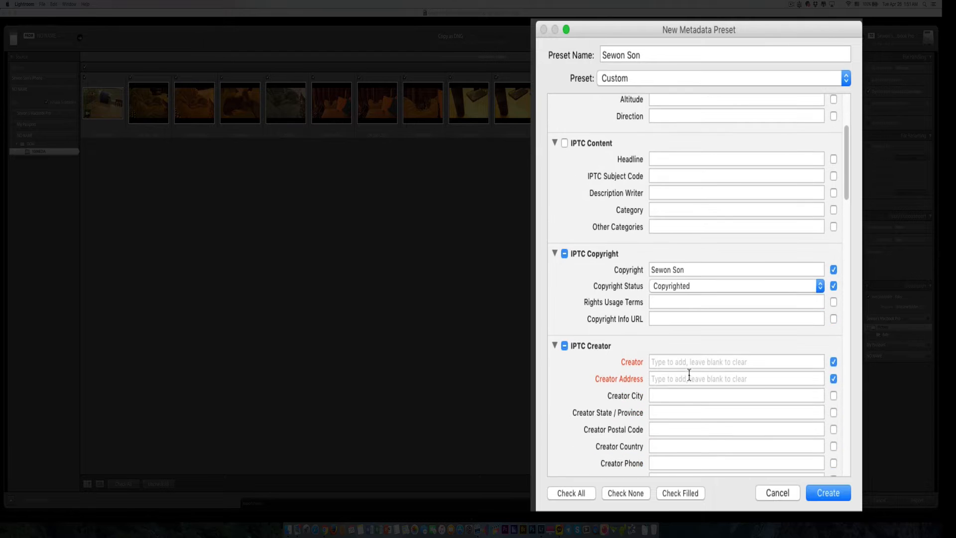
{"action": "left_click", "coordinate": [680, 360]}
{"action": "type", "text": "S"}
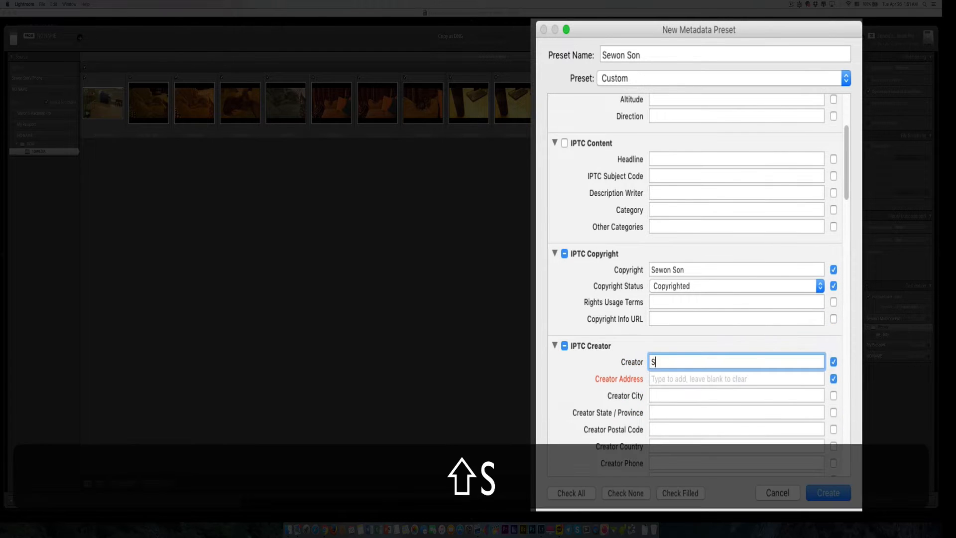
{"action": "type", "text": "ewon Son"}
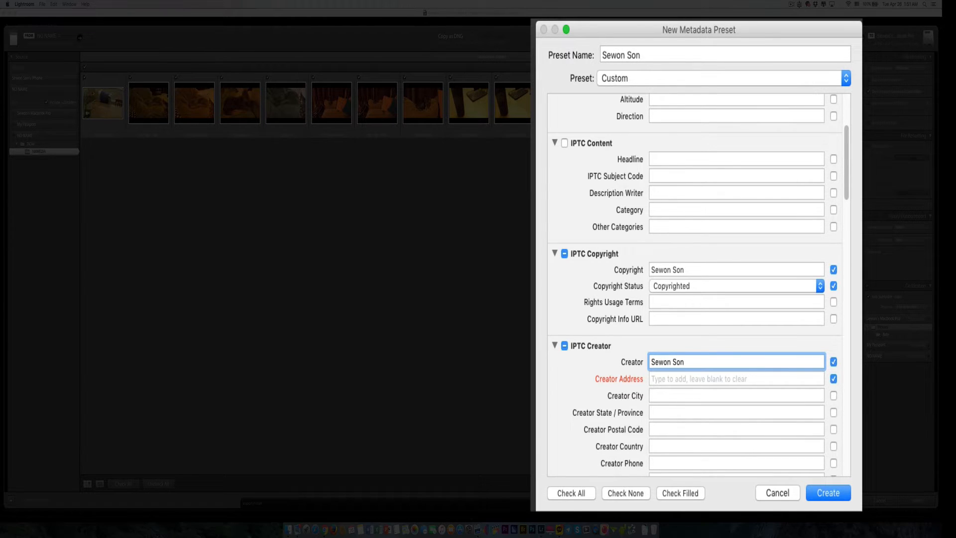
- Review the remaining IPTC fields and create the metadata preset for the import
{"action": "scroll", "coordinate": [679, 226], "scroll_direction": "up", "scroll_amount": 3}
{"action": "scroll", "coordinate": [679, 234], "scroll_direction": "down", "scroll_amount": 1}
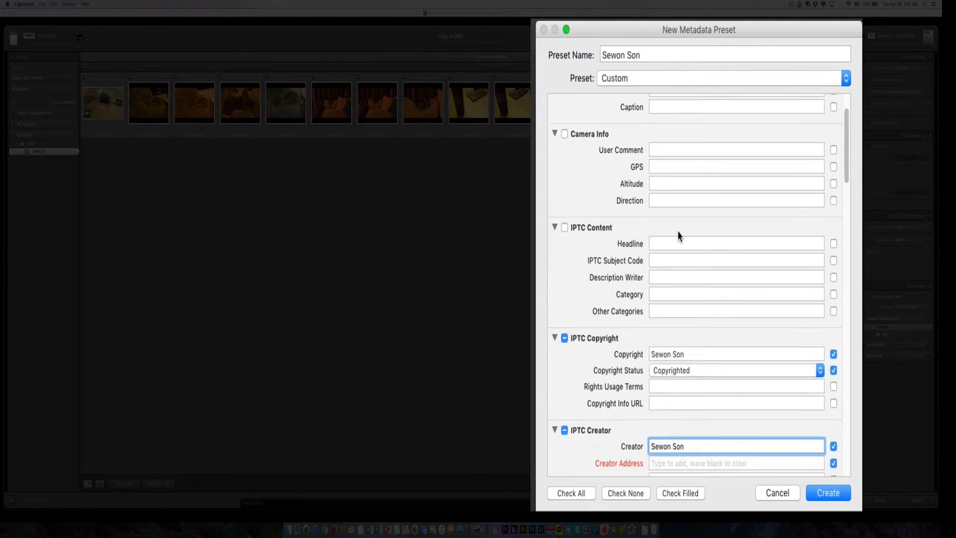
{"action": "scroll", "coordinate": [679, 234], "scroll_direction": "down", "scroll_amount": 5}
{"action": "scroll", "coordinate": [779, 452], "scroll_direction": "down", "scroll_amount": 10}
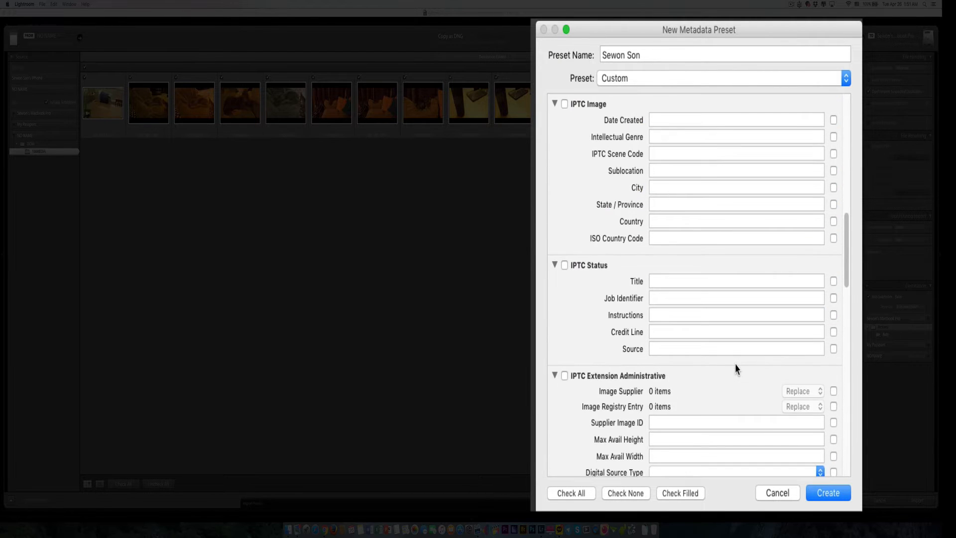
{"action": "scroll", "coordinate": [734, 368], "scroll_direction": "up", "scroll_amount": 3}
{"action": "scroll", "coordinate": [734, 370], "scroll_direction": "up", "scroll_amount": 7}
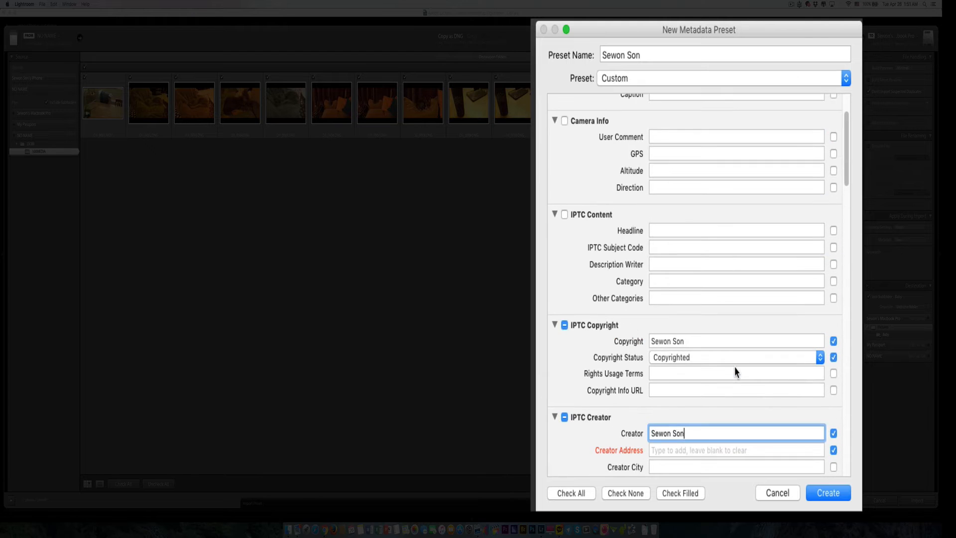
{"action": "scroll", "coordinate": [699, 367], "scroll_direction": "down", "scroll_amount": 5}
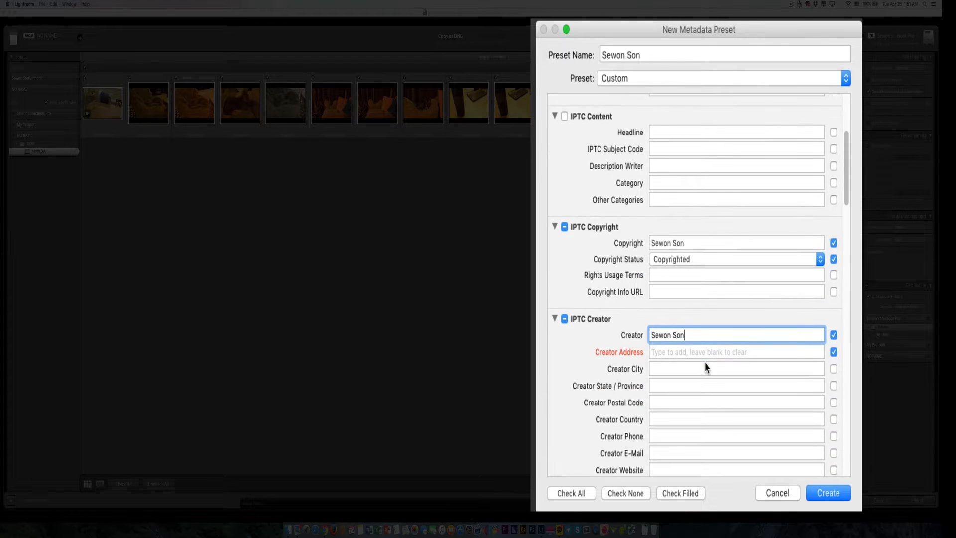
{"action": "scroll", "coordinate": [705, 369], "scroll_direction": "down", "scroll_amount": 3}
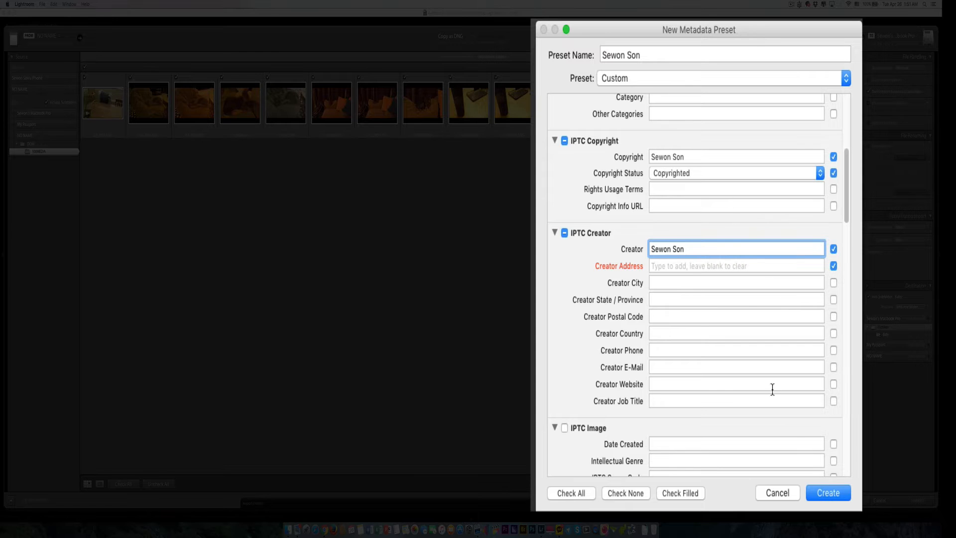
{"action": "left_click", "coordinate": [828, 498]}
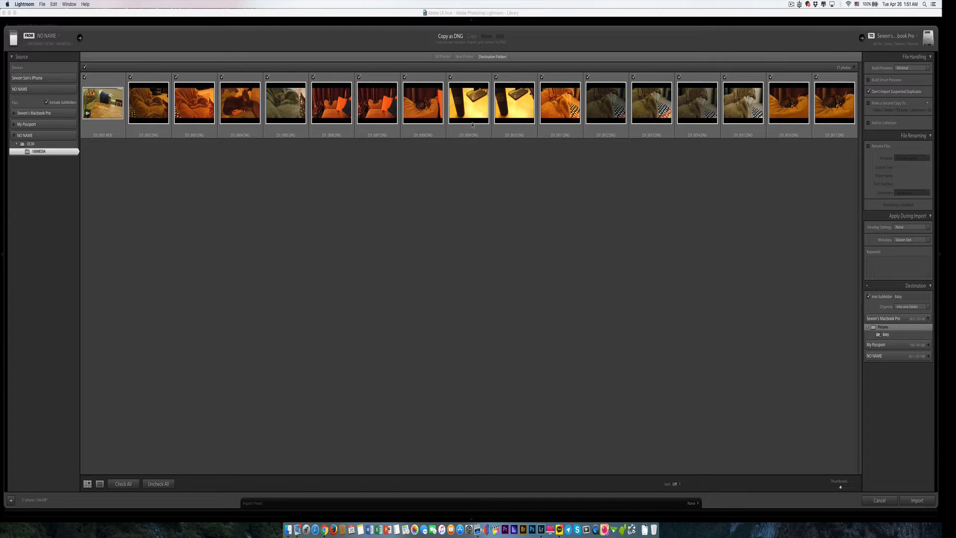
- Add the keywords home, dogs, baby, osmo to the photos being imported
{"action": "left_click", "coordinate": [882, 266]}
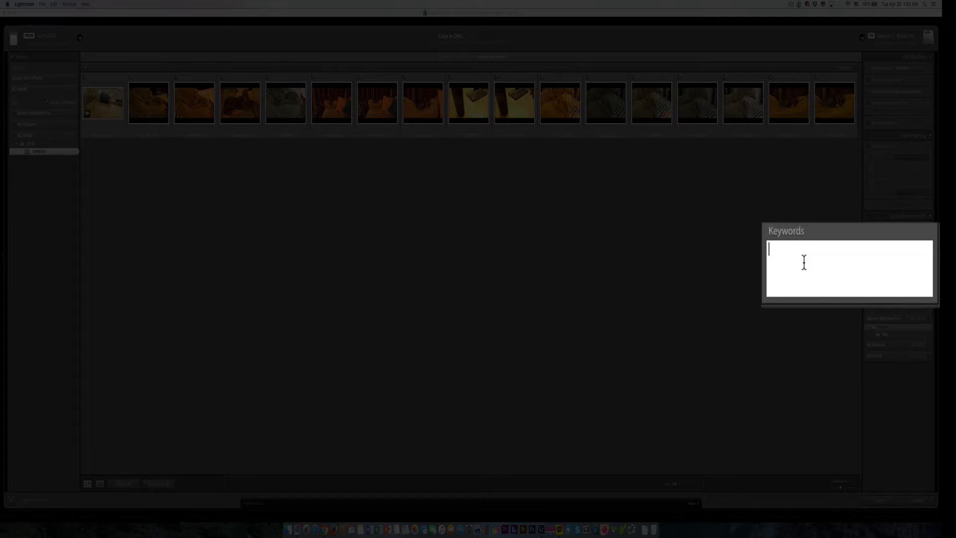
{"action": "type", "text": "home,"}
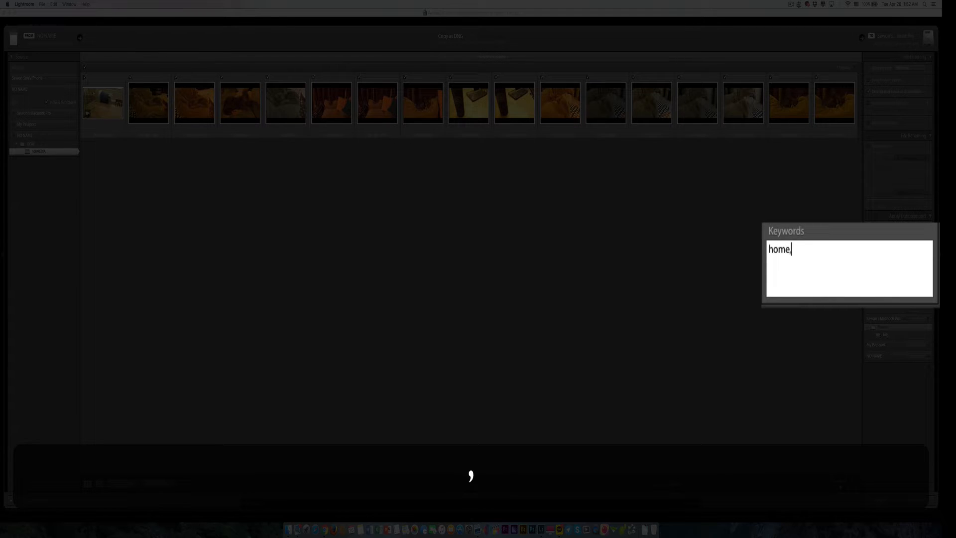
{"action": "type", "text": " dogs, "}
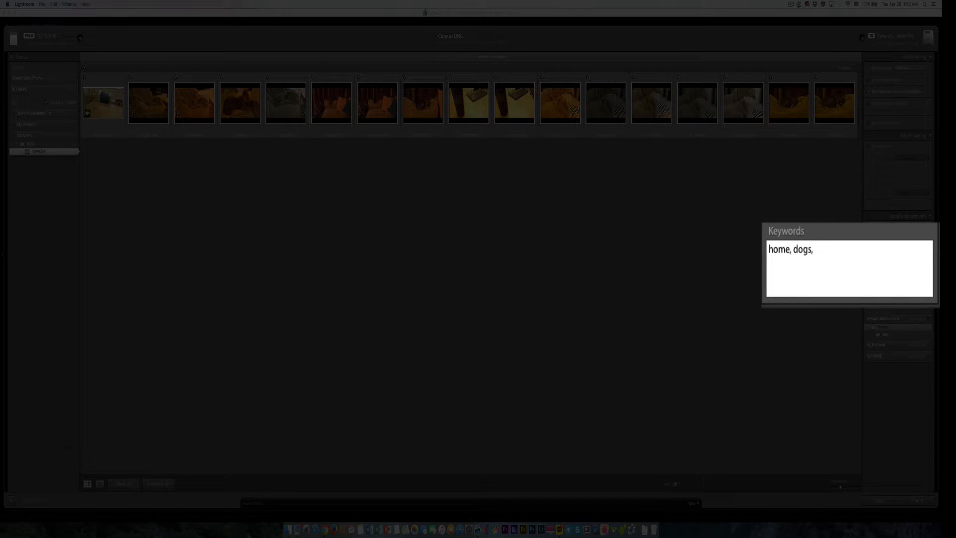
{"action": "type", "text": "baby"}
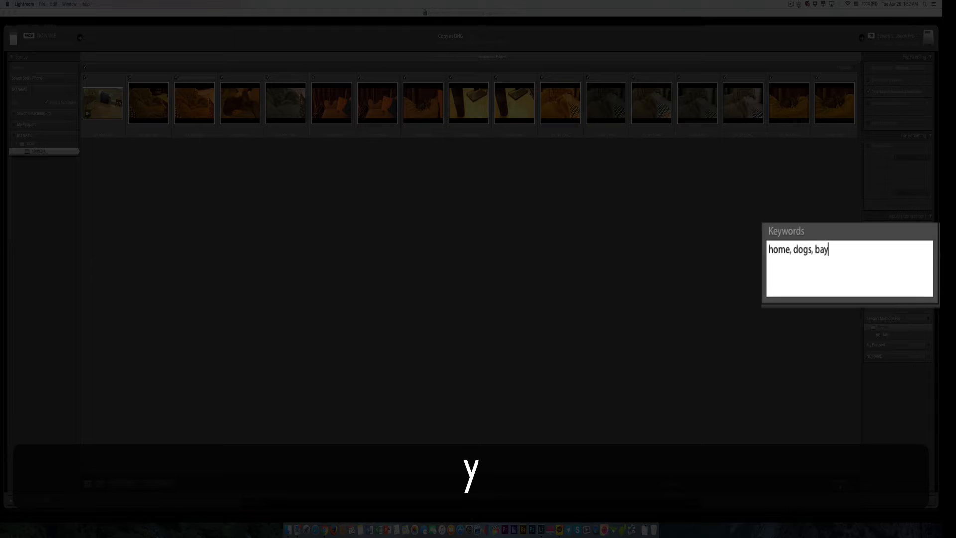
{"action": "key", "text": "BackSpace"}
{"action": "type", "text": "by"}
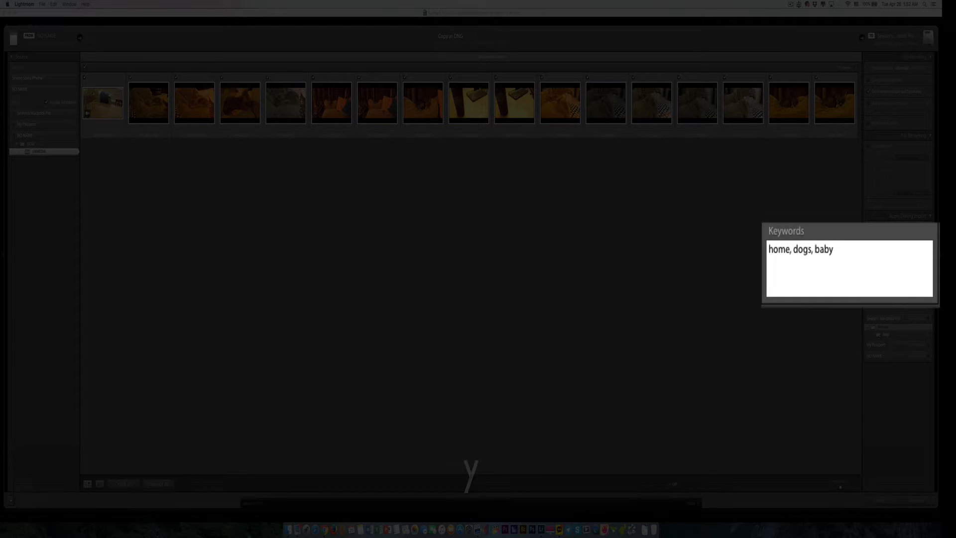
{"action": "type", "text": ", osmo"}
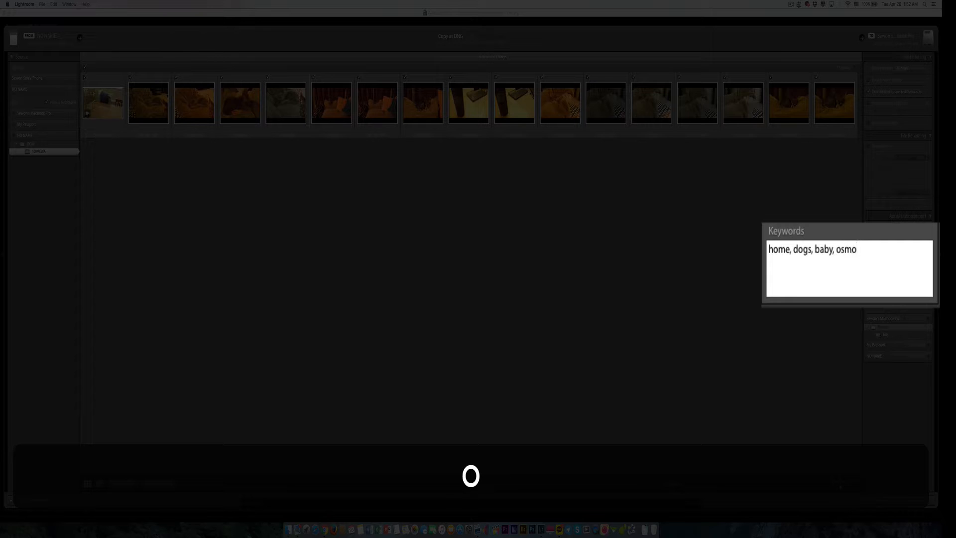
- Add the keyword x5 to the import keywords and turn off placing the photos into a subfolder
{"action": "type", "text": ", x5"}
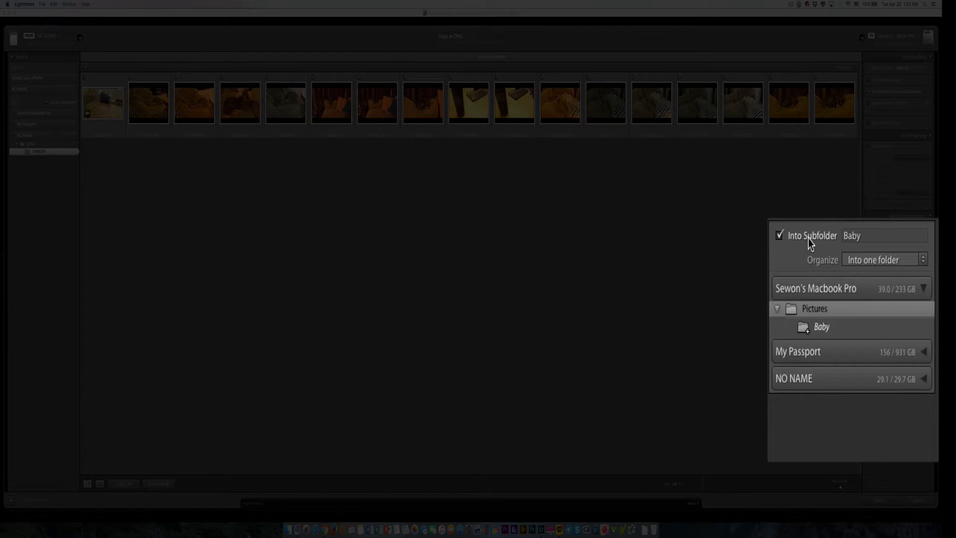
{"action": "left_click", "coordinate": [868, 296]}
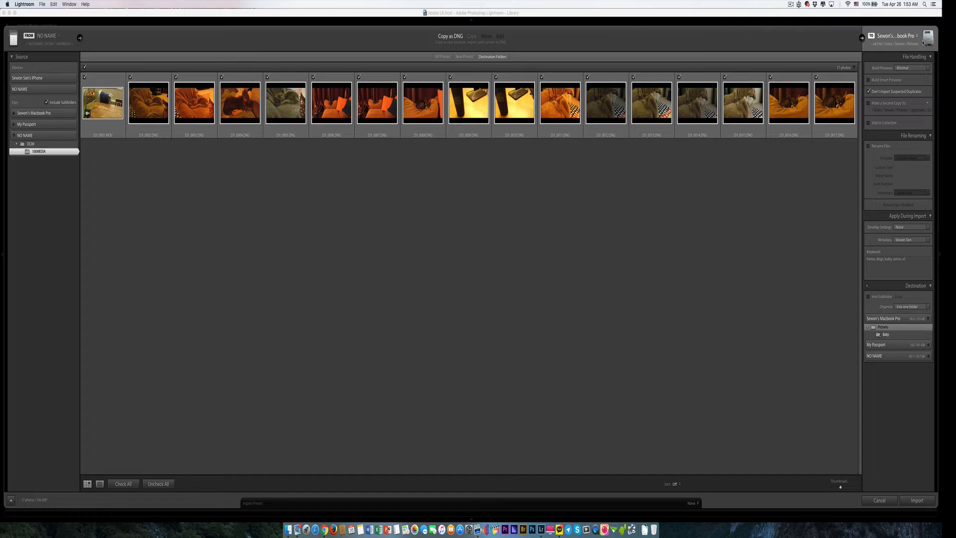
- Set the import destination to the Adobe LR folder on the My Passport drive, placing the photos into the subfolder Baby
{"action": "left_click", "coordinate": [919, 37]}
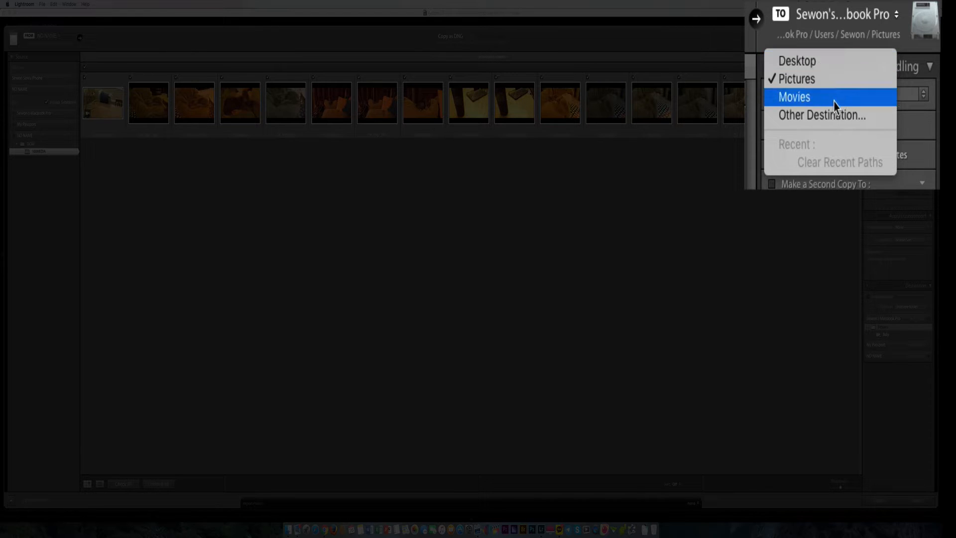
{"action": "left_click", "coordinate": [809, 118]}
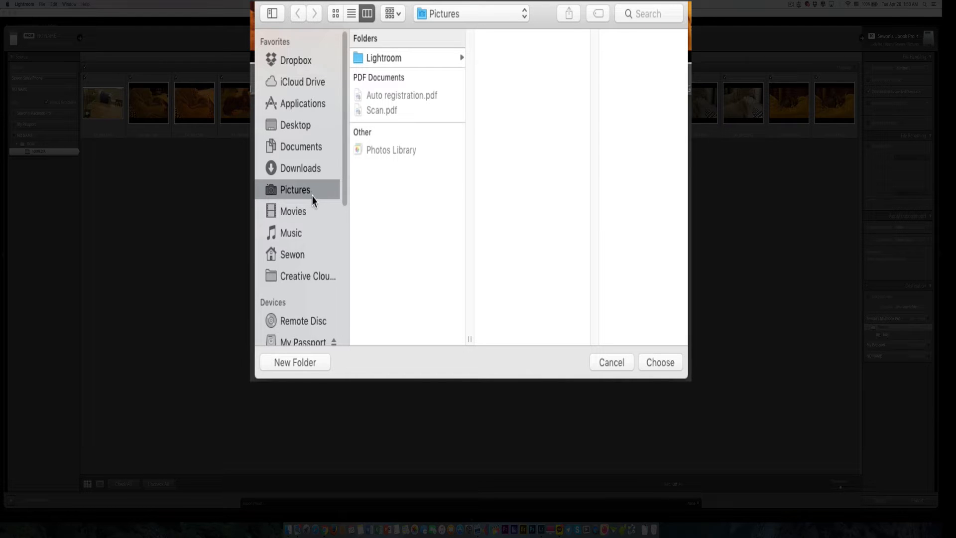
{"action": "scroll", "coordinate": [314, 196], "scroll_direction": "down", "scroll_amount": 5}
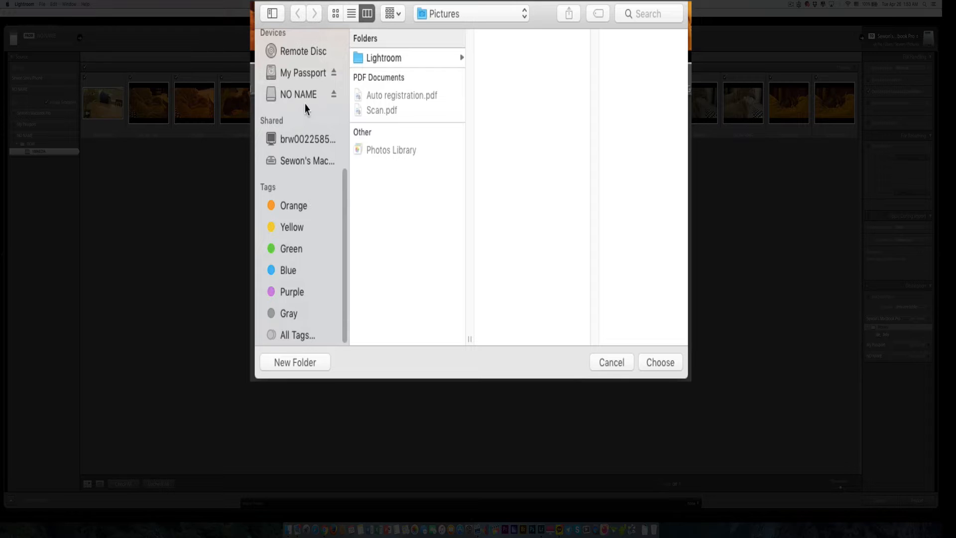
{"action": "left_click", "coordinate": [304, 73]}
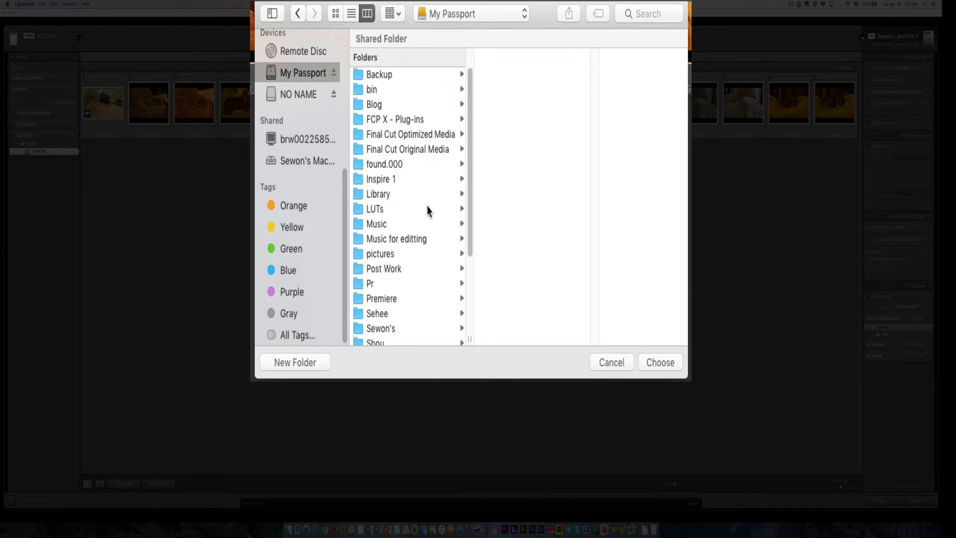
{"action": "scroll", "coordinate": [415, 220], "scroll_direction": "up", "scroll_amount": 2}
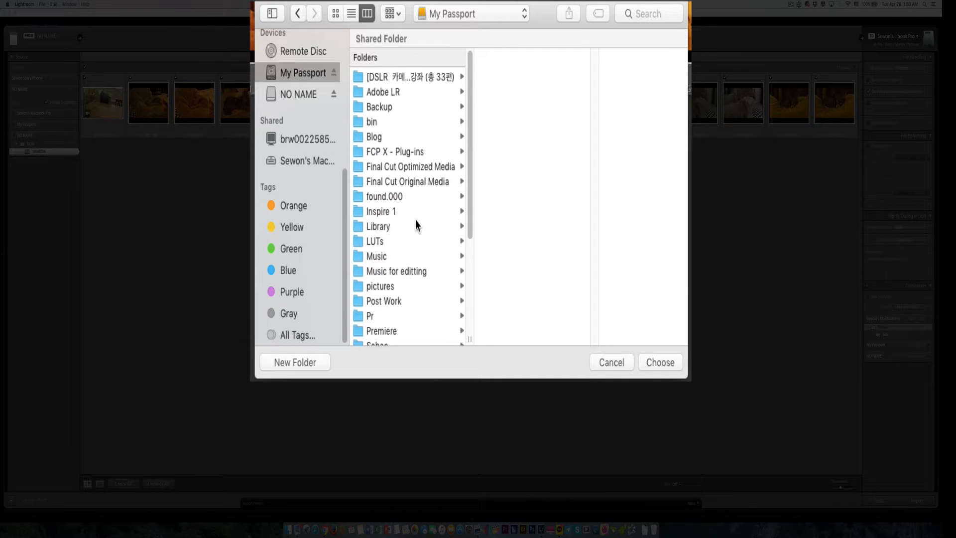
{"action": "left_click", "coordinate": [401, 94]}
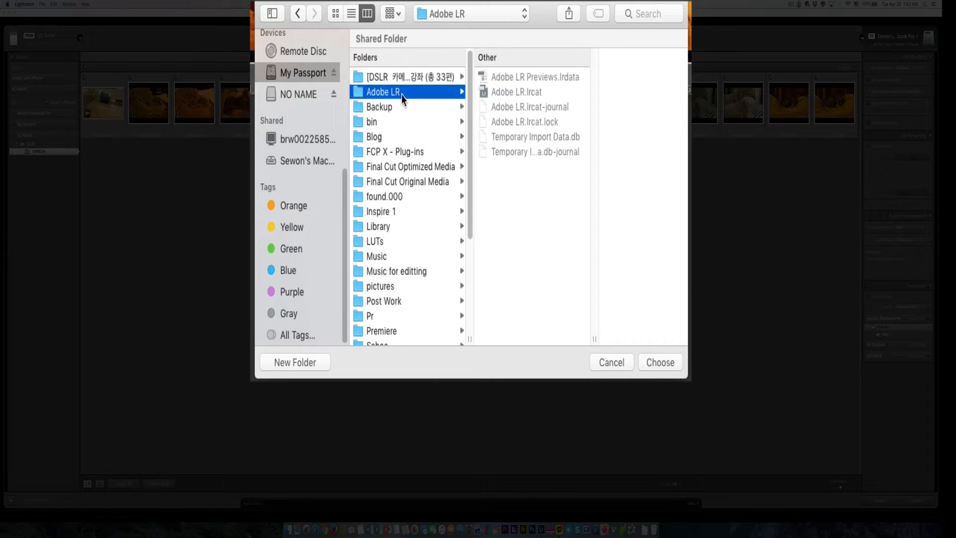
{"action": "left_click", "coordinate": [667, 364]}
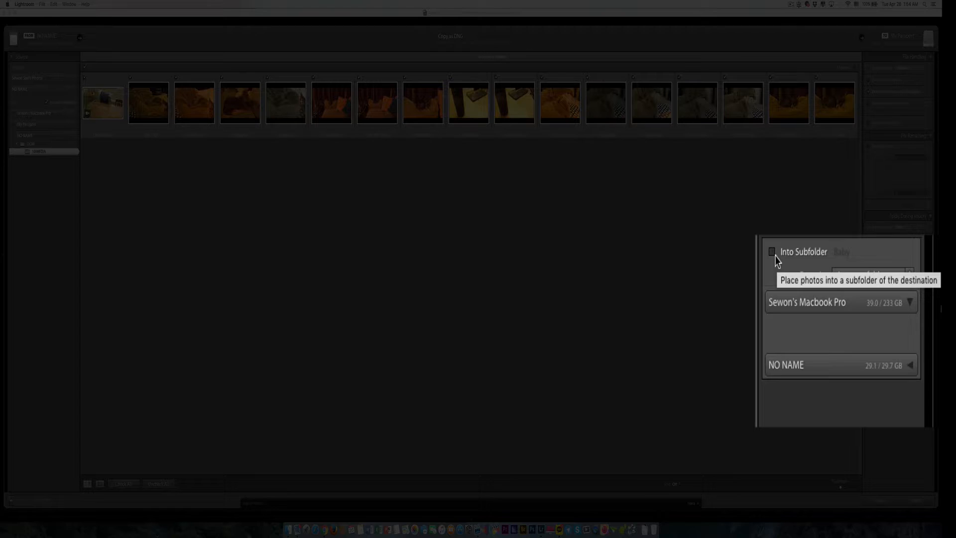
{"action": "left_click", "coordinate": [772, 252]}
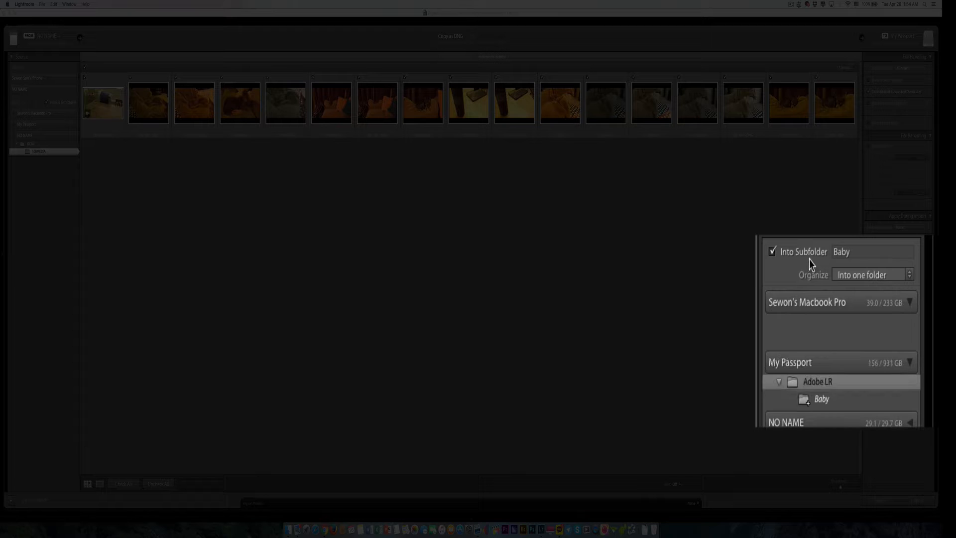
{"action": "left_click", "coordinate": [861, 255]}
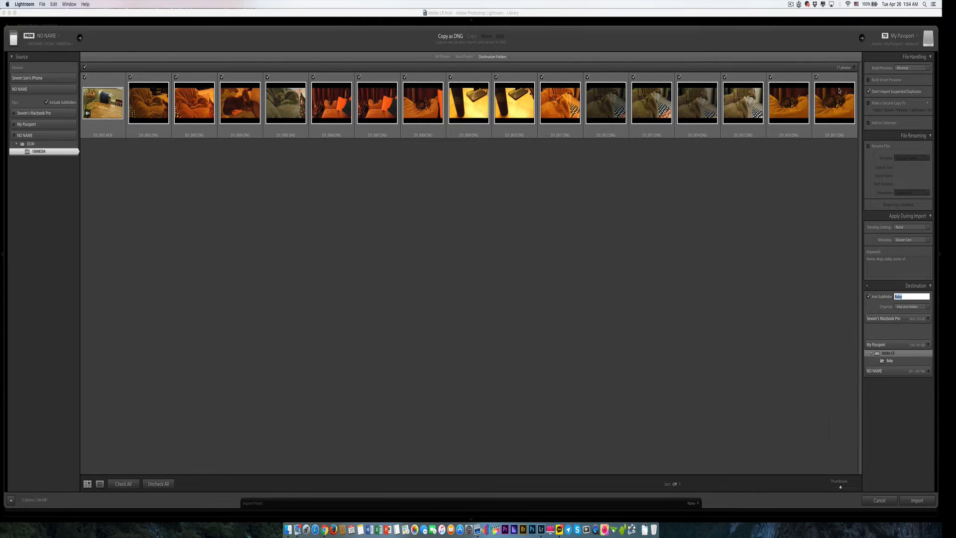
- Turn off the computer's Wi-Fi, import the memory card photos as DNG and dismiss the notice about non-raw files
{"action": "left_click", "coordinate": [847, 4]}
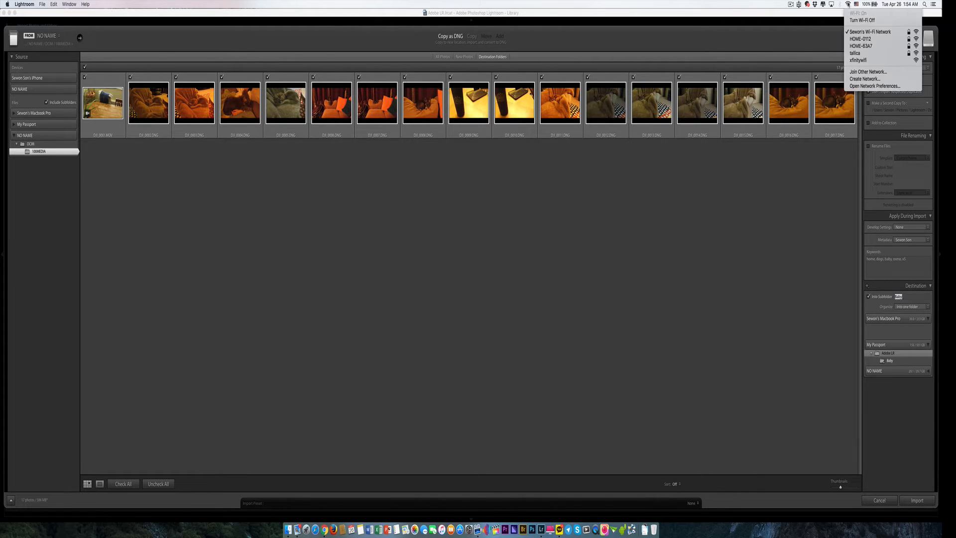
{"action": "left_click", "coordinate": [876, 20]}
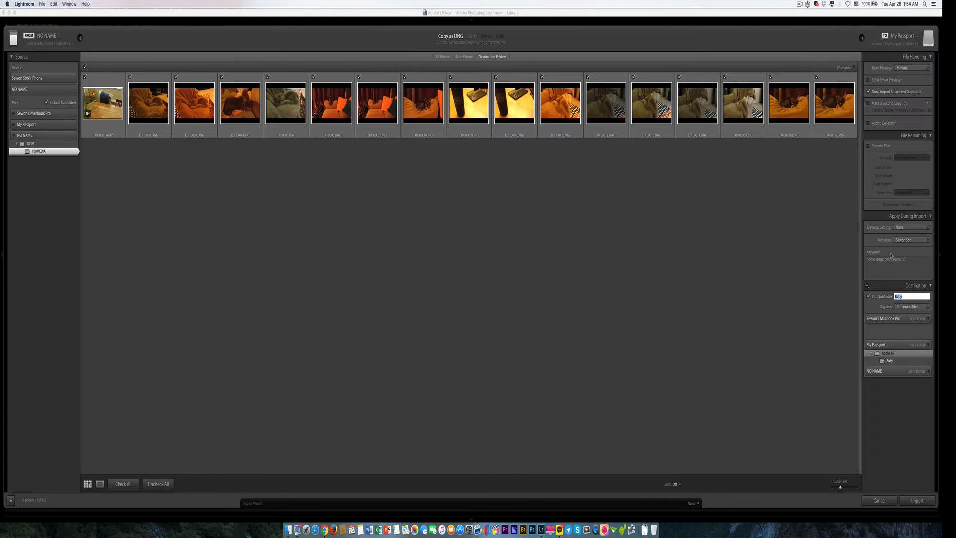
{"action": "left_click", "coordinate": [917, 501]}
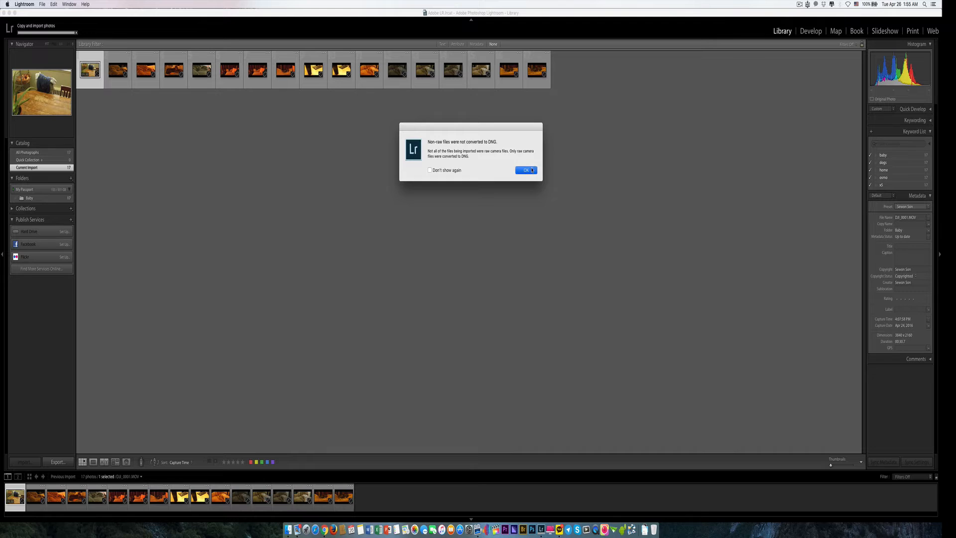
{"action": "left_click", "coordinate": [609, 194]}
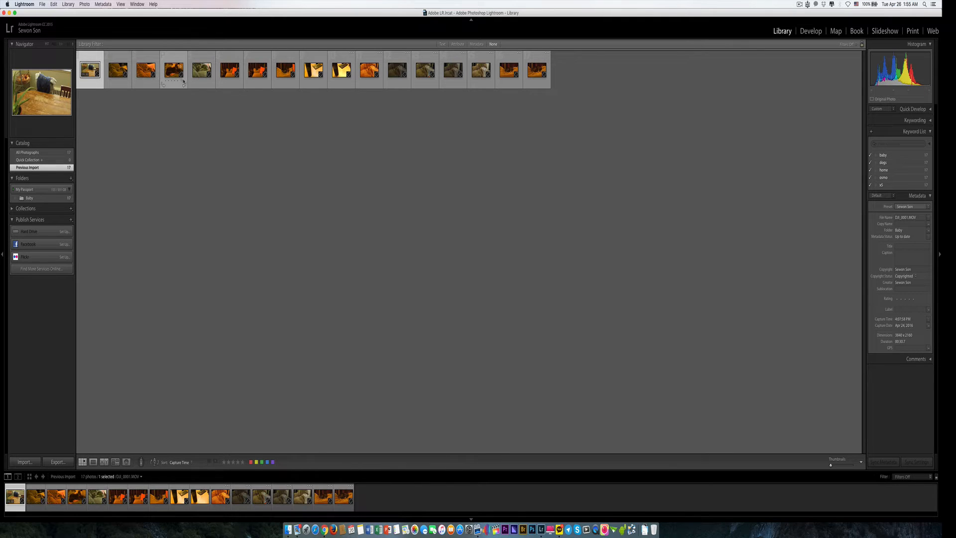
- Open the fourth imported photo, DJI_0004.DNG, in Loupe view and flag it as rejected
{"action": "left_click", "coordinate": [174, 75]}
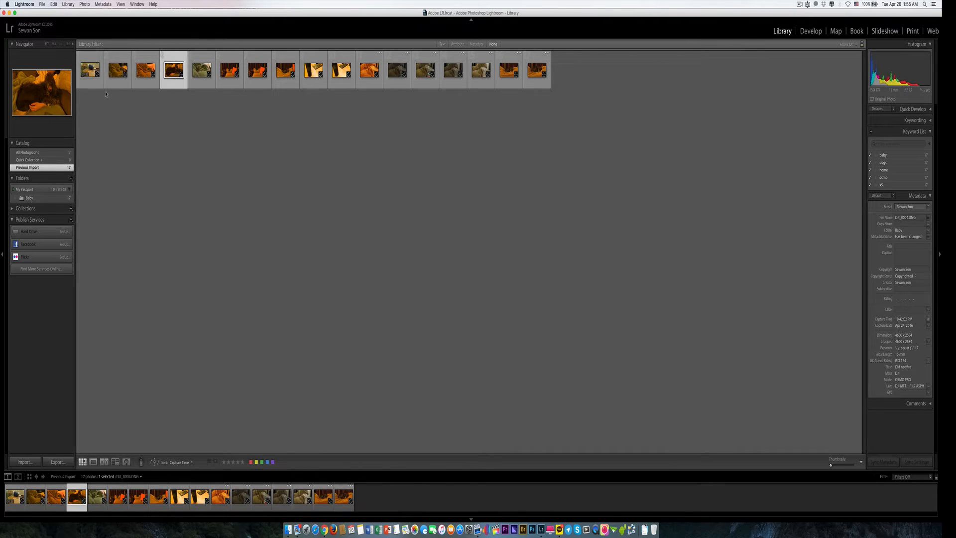
{"action": "double_click", "coordinate": [172, 77]}
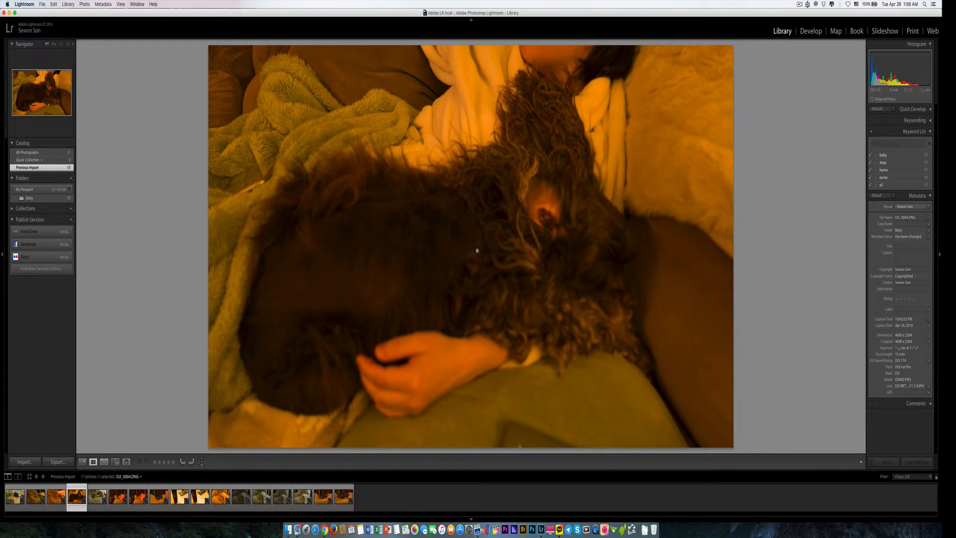
{"action": "key", "text": "x"}
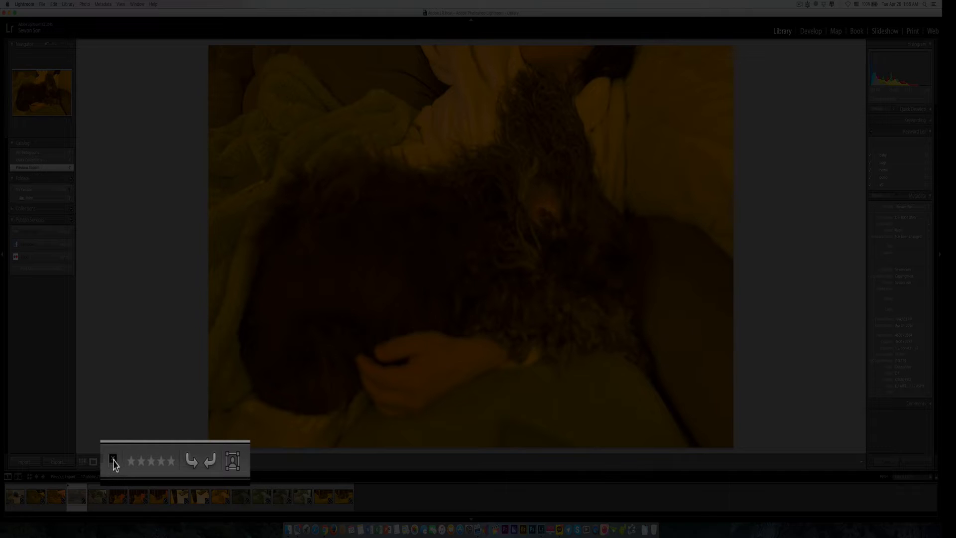
{"action": "left_click", "coordinate": [113, 460]}
{"action": "left_click", "coordinate": [113, 458]}
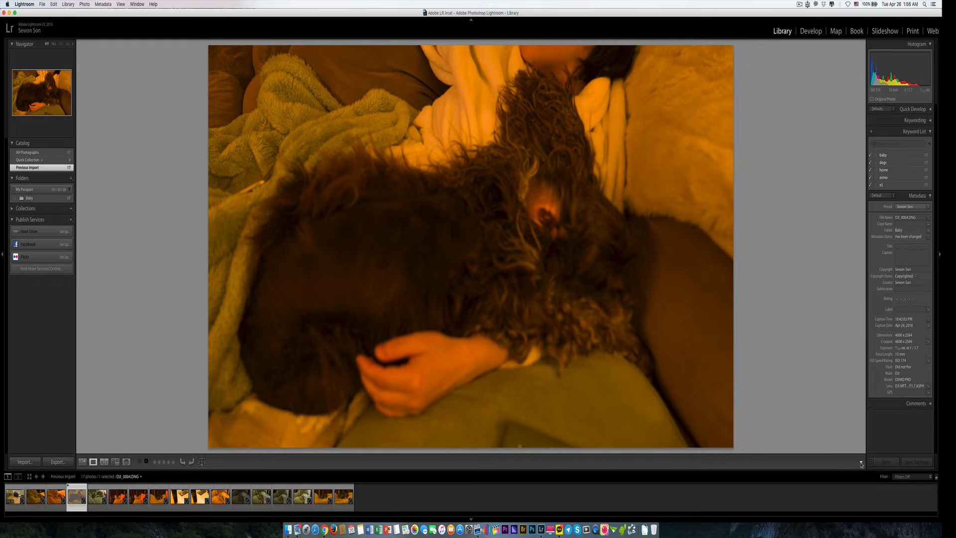
- Show the Color Label and Sorting controls in the toolbar below the photo
{"action": "left_click", "coordinate": [860, 463]}
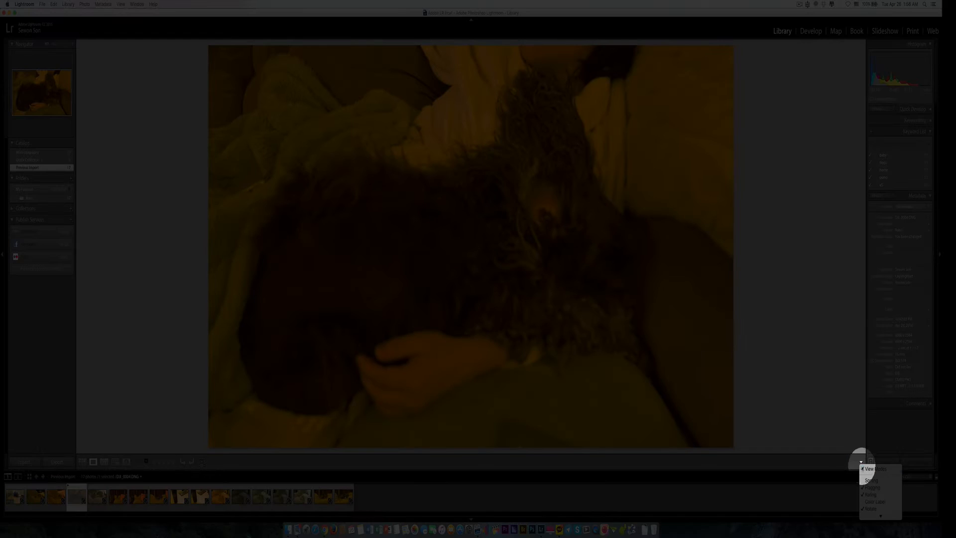
{"action": "left_click", "coordinate": [879, 501]}
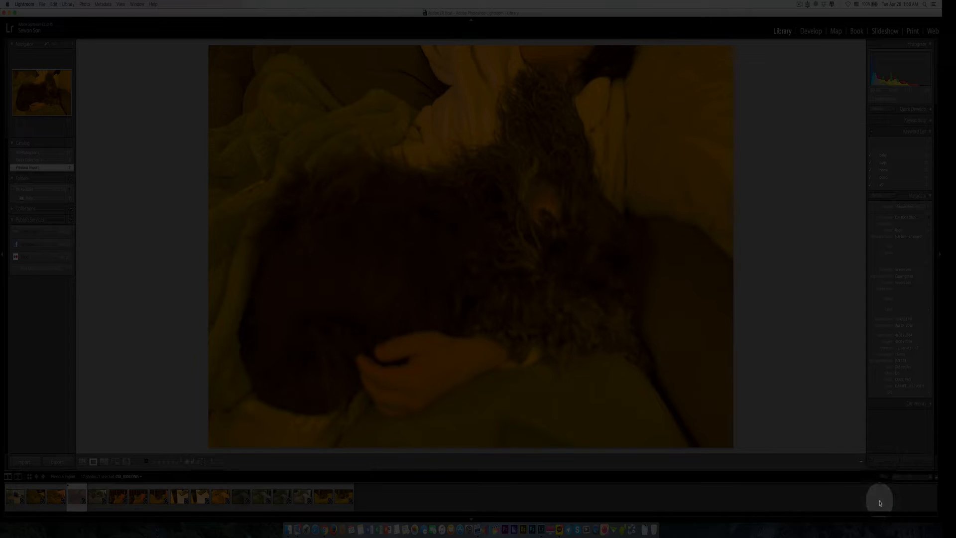
{"action": "left_click", "coordinate": [861, 462]}
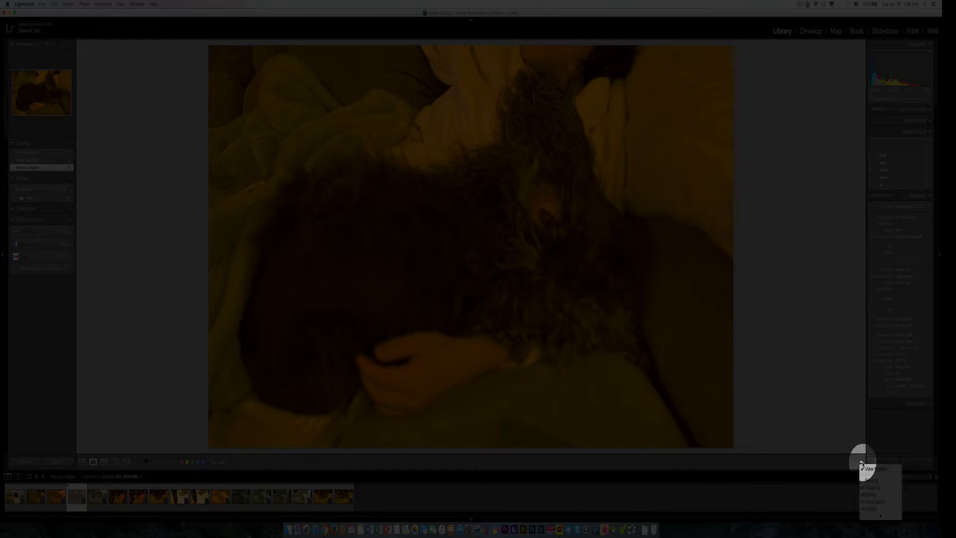
{"action": "left_click", "coordinate": [881, 487]}
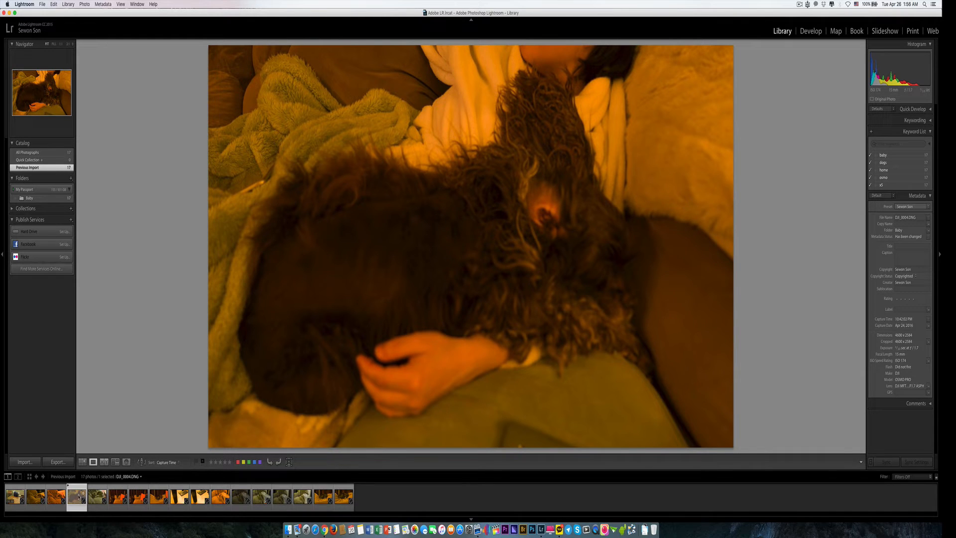
- Flag the sixth photo, DJI_0006.DNG with the dog on the sofa beside the orange pillow, as rejected
{"action": "key", "text": "x"}
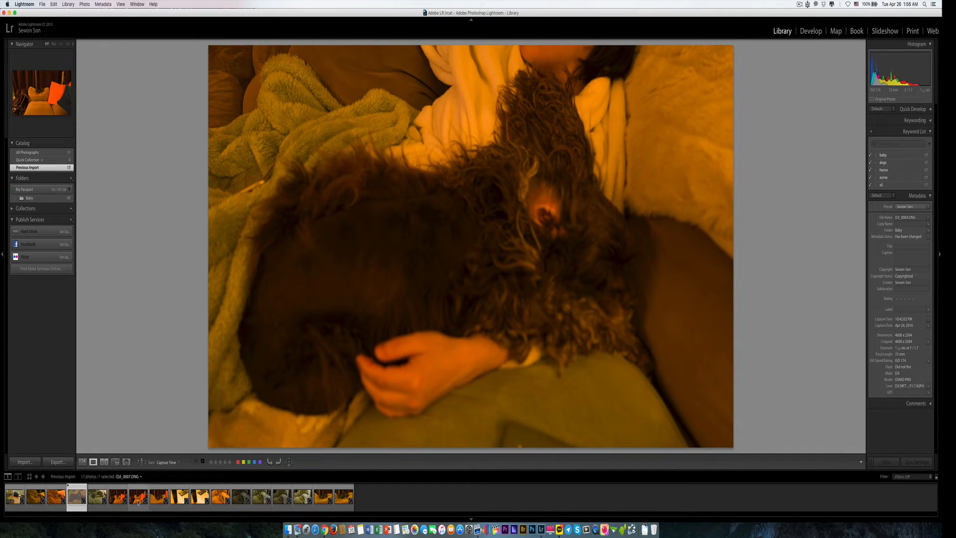
{"action": "left_click", "coordinate": [118, 497]}
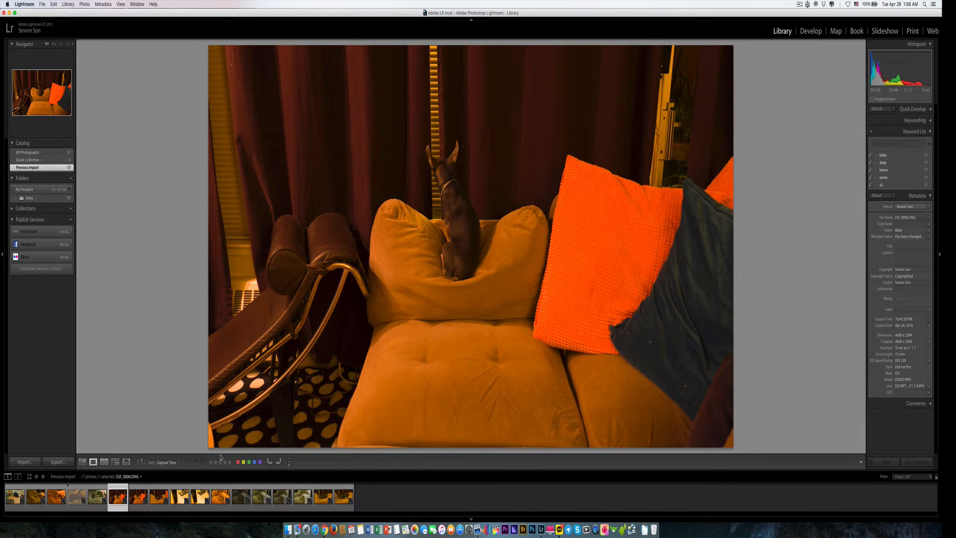
{"action": "key", "text": "x"}
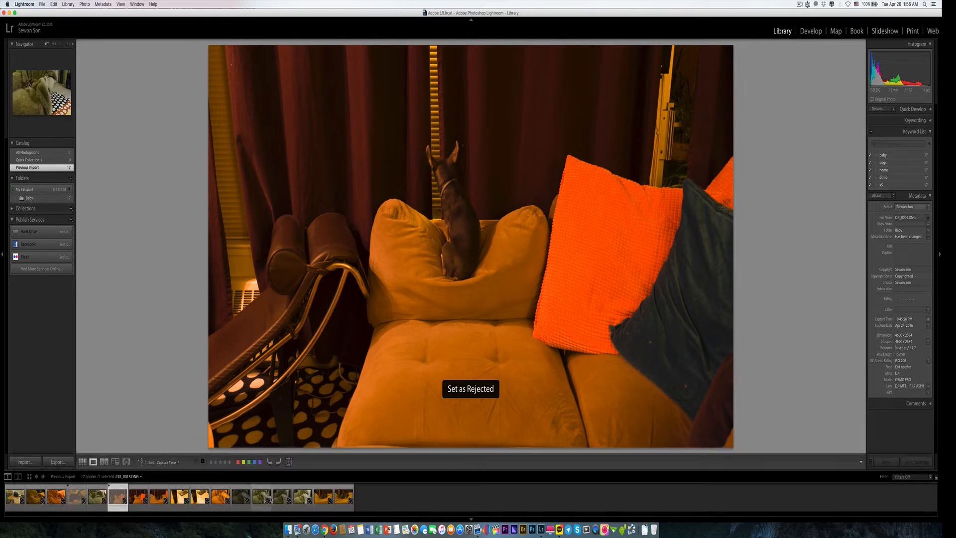
- Review the later dog photos one by one and flag the last one, DJI_0017.DNG, as rejected
{"action": "left_click", "coordinate": [241, 501]}
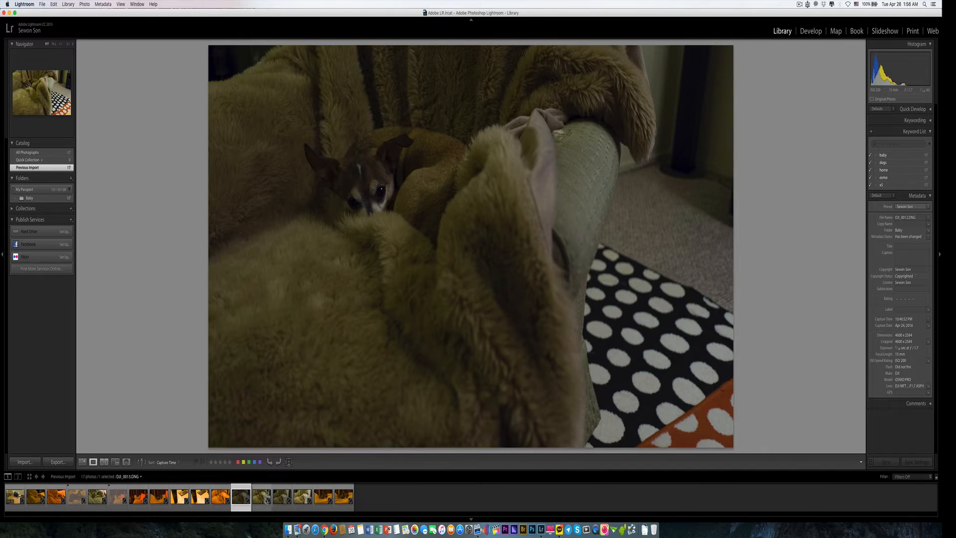
{"action": "left_click", "coordinate": [262, 498]}
{"action": "left_click", "coordinate": [282, 497]}
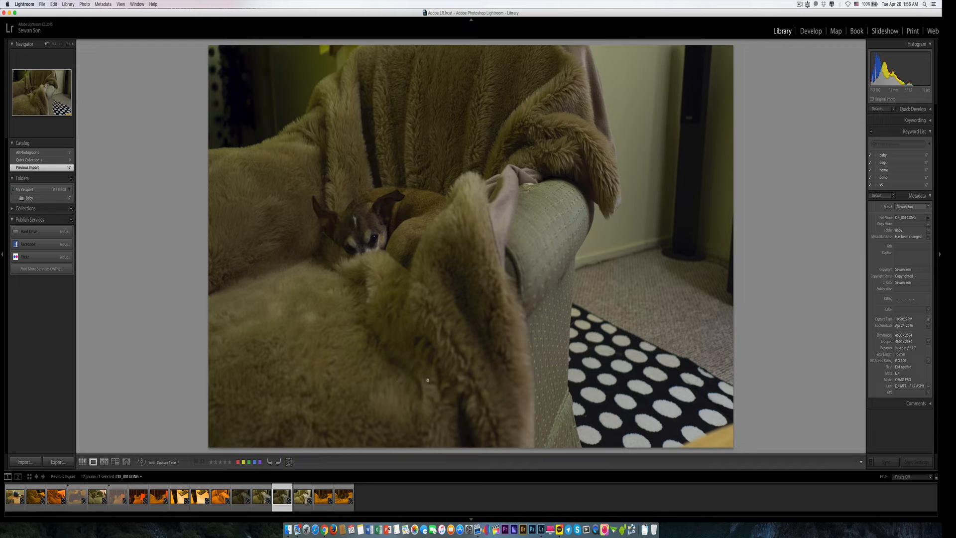
{"action": "key", "text": "Right"}
{"action": "key", "text": "Right"}
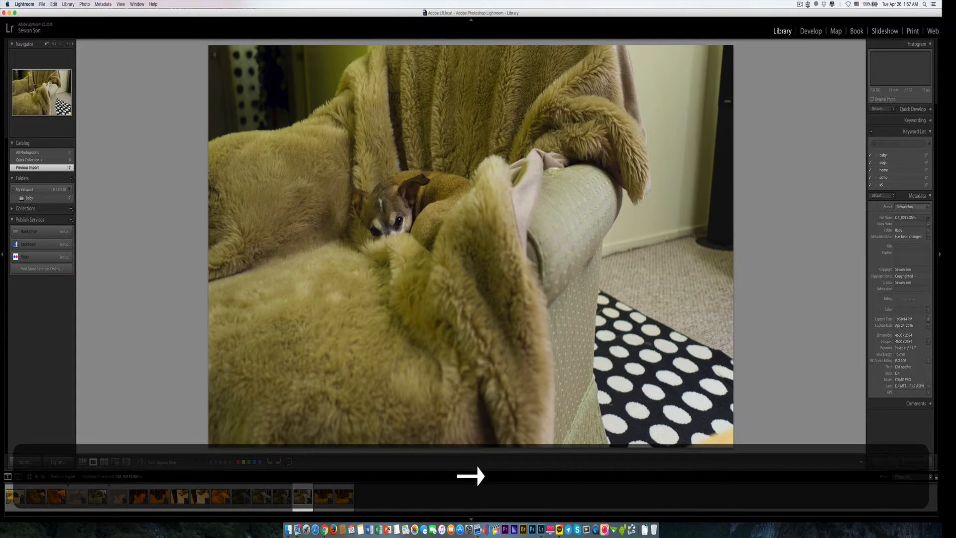
{"action": "key", "text": "Right"}
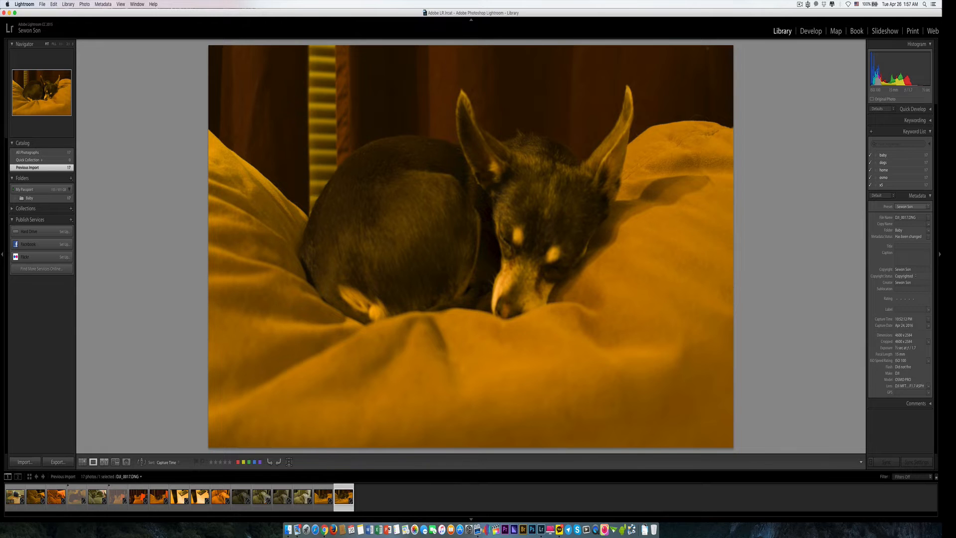
{"action": "key", "text": "x"}
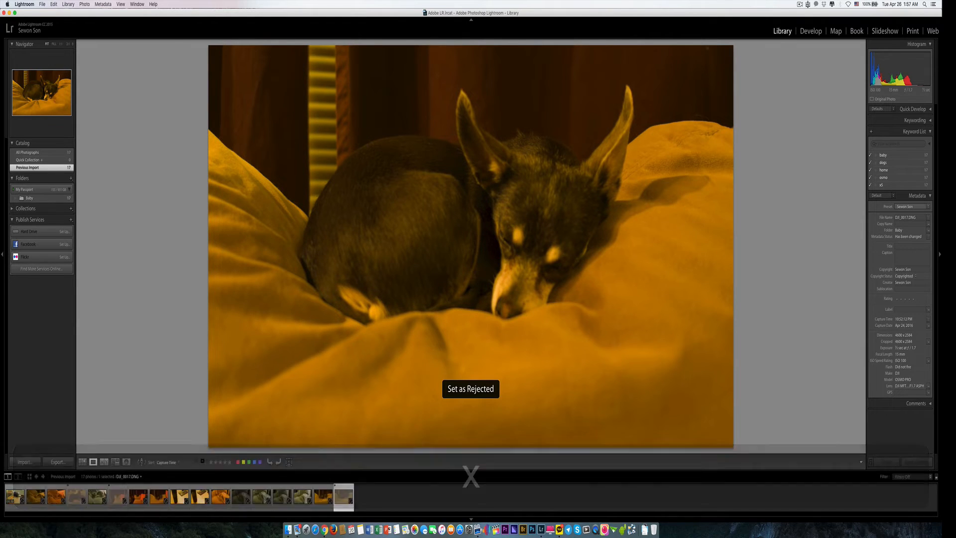
- Go back to the bottle and keyboard photo DJI_0010.DNG and give it a four-star rating and a blue color label
{"action": "key", "text": "Left"}
{"action": "key", "text": "Left"}
{"action": "key", "text": "Left"}
{"action": "key", "text": "Left"}
{"action": "key", "text": "Left"}
{"action": "key", "text": "Left"}
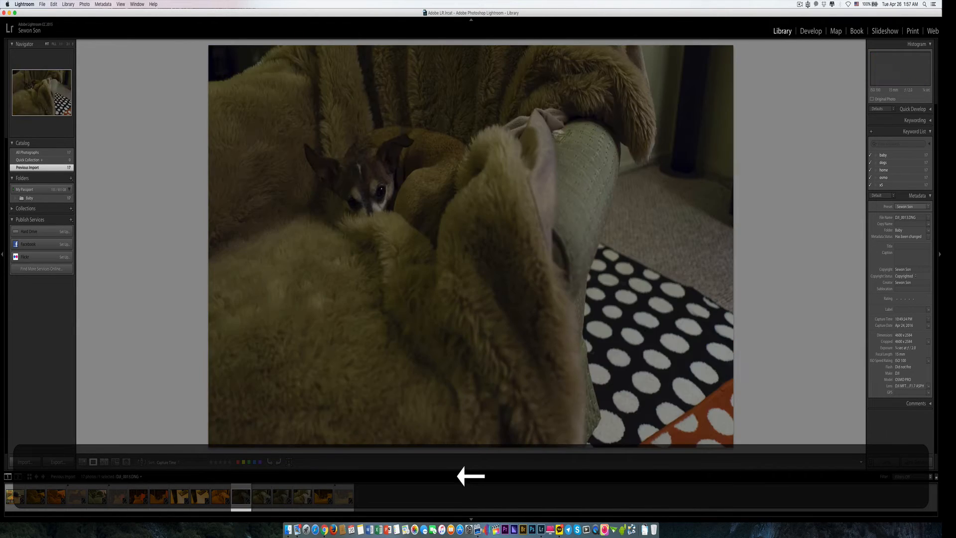
{"action": "key", "text": "Left"}
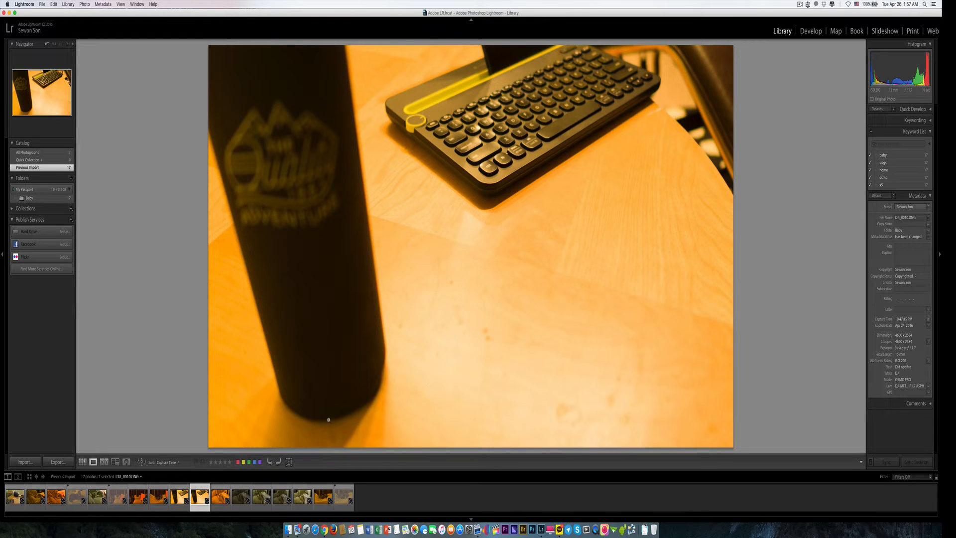
{"action": "left_click", "coordinate": [225, 462]}
{"action": "left_click", "coordinate": [254, 462]}
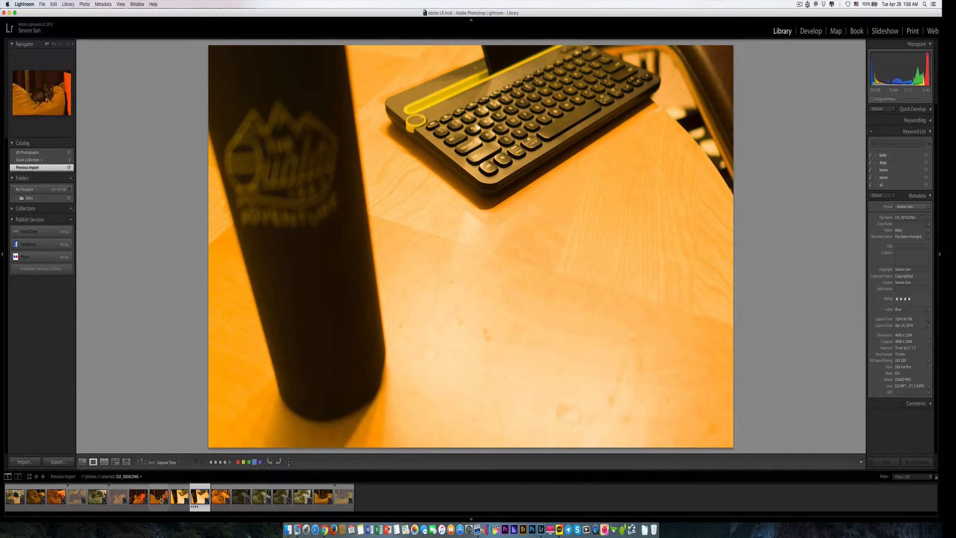
- Give the neighboring bottle photo with the sharp logo, DJI_0009.DNG, a green color label
{"action": "left_click", "coordinate": [178, 499]}
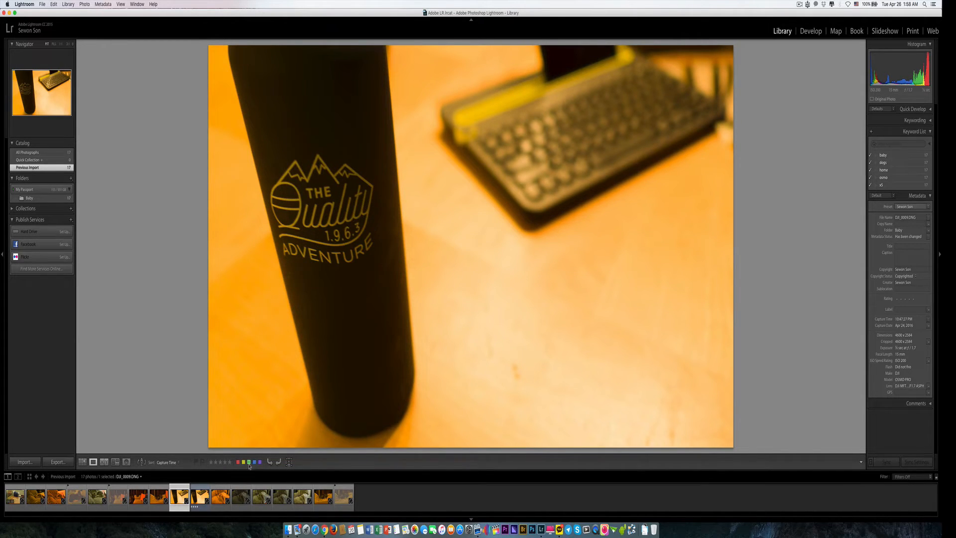
{"action": "left_click", "coordinate": [248, 462]}
- Delete all rejected photos from disk and empty the Trash
{"action": "key", "text": "super+BackSpace"}
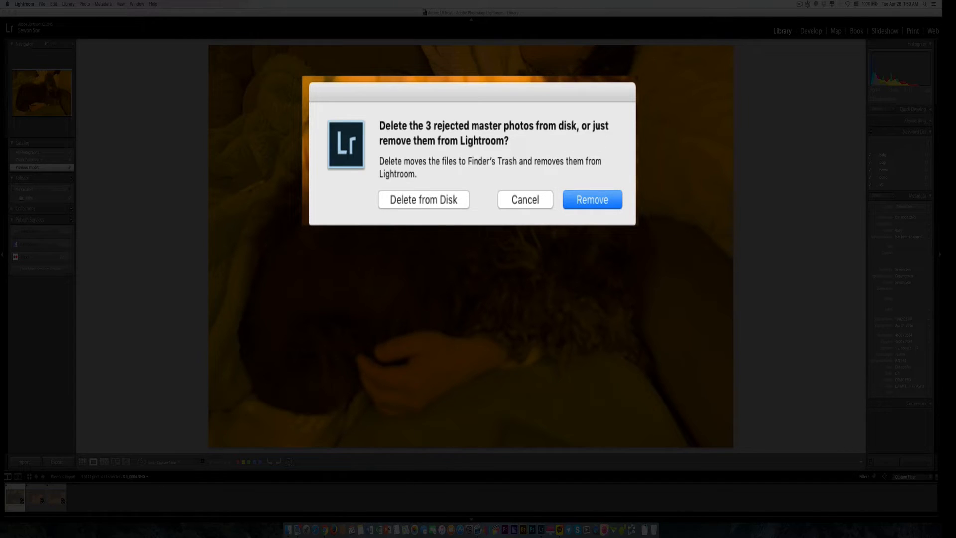
{"action": "left_click", "coordinate": [422, 199]}
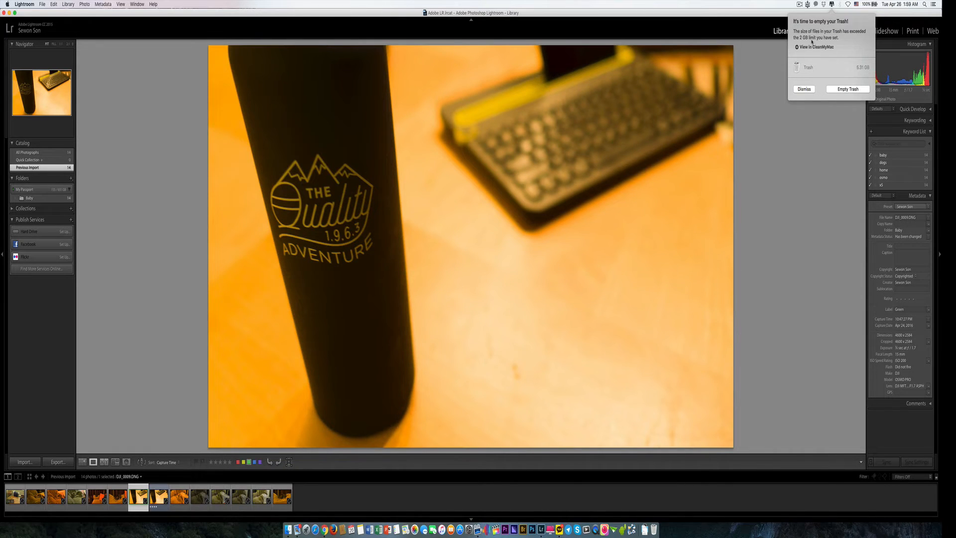
{"action": "left_click", "coordinate": [847, 89]}
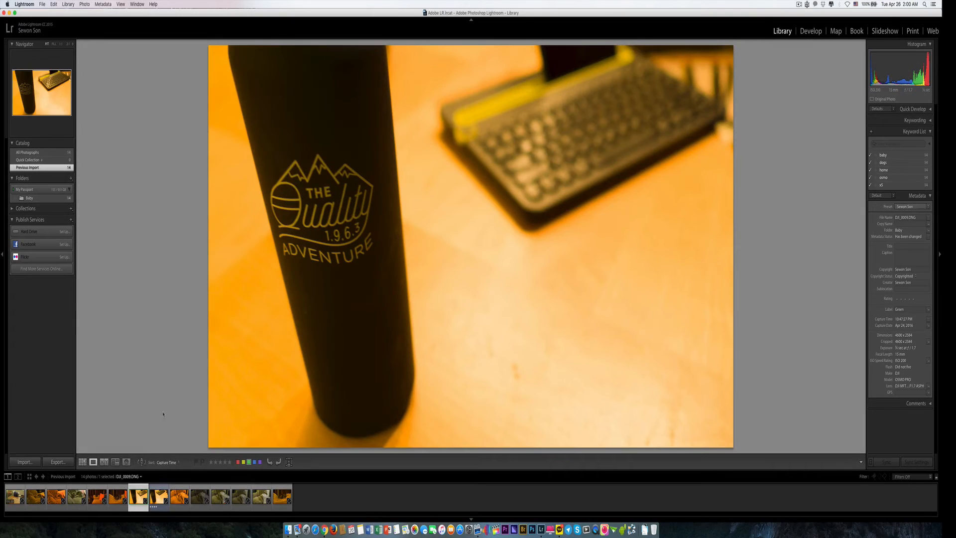
- Switch between Grid and Loupe views, finishing with all the photos in Grid view
{"action": "key", "text": "g"}
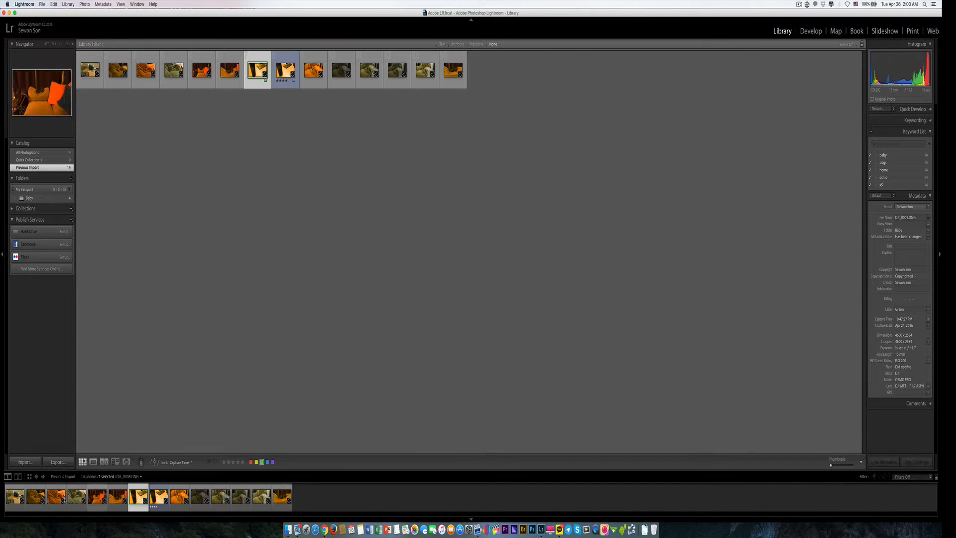
{"action": "key", "text": "e"}
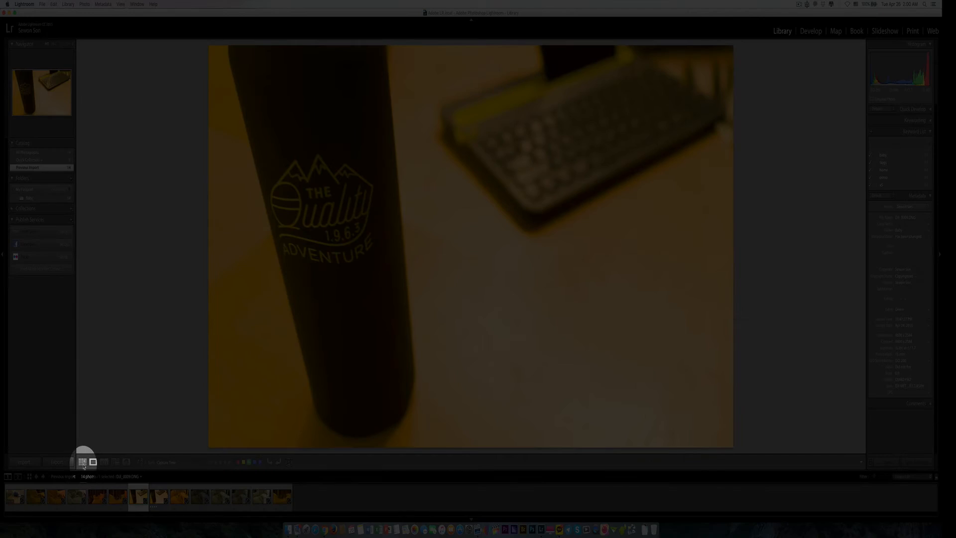
{"action": "left_click", "coordinate": [82, 461]}
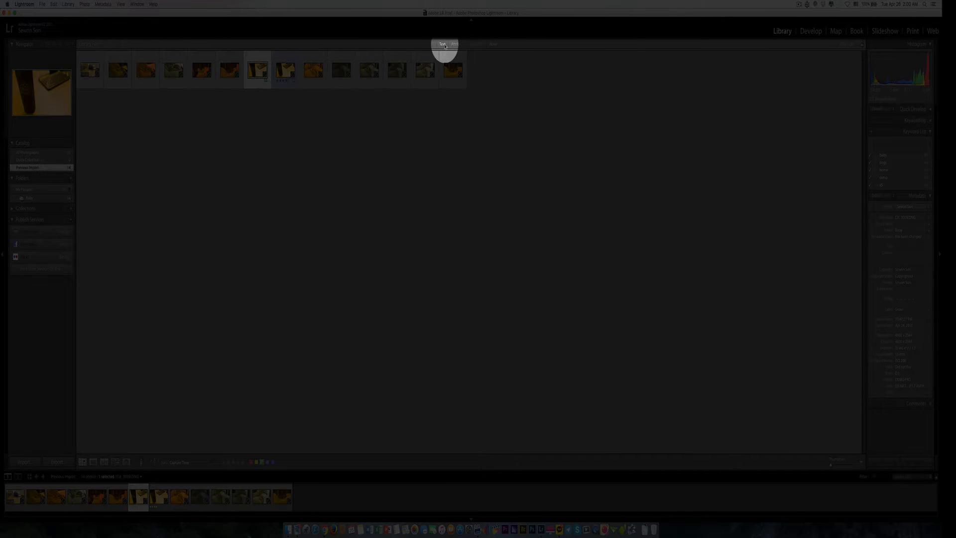
- Filter the photos by text, searching for "bridge" and replacing that search with "baby"
{"action": "left_click", "coordinate": [448, 46]}
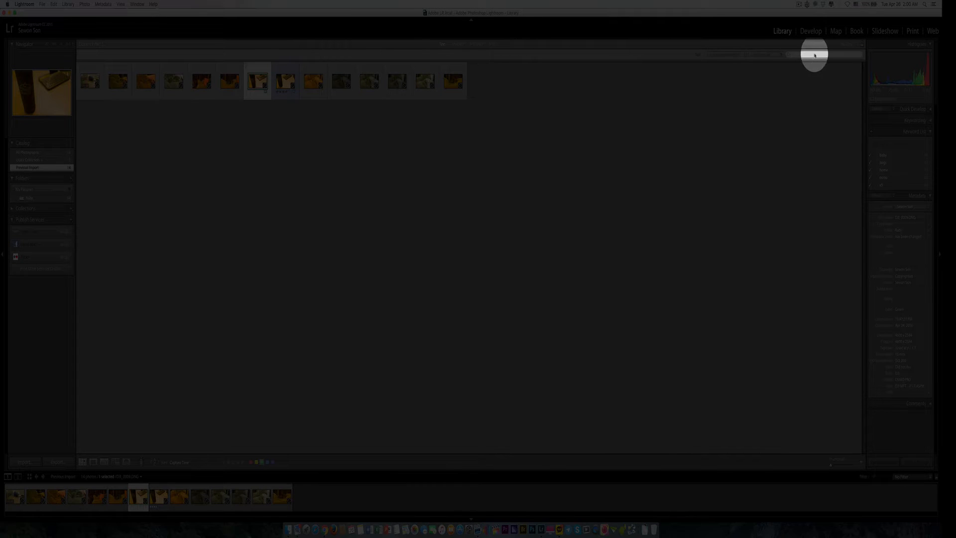
{"action": "left_click", "coordinate": [813, 53]}
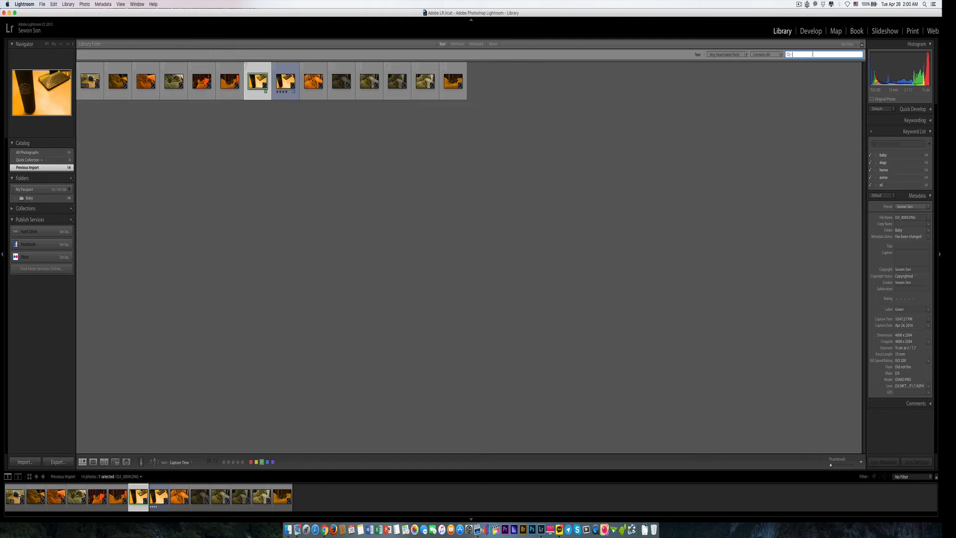
{"action": "type", "text": "bridge"}
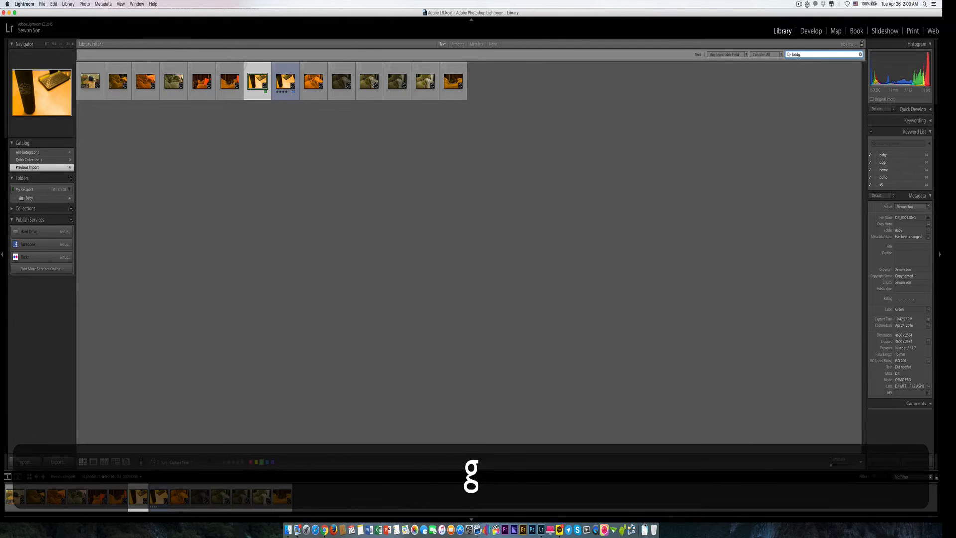
{"action": "key", "text": "Return"}
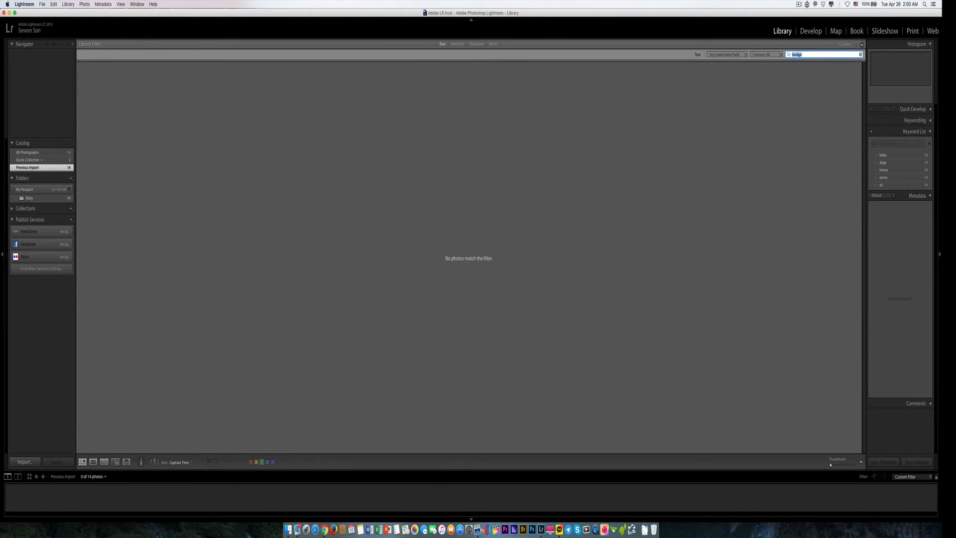
{"action": "type", "text": "baby"}
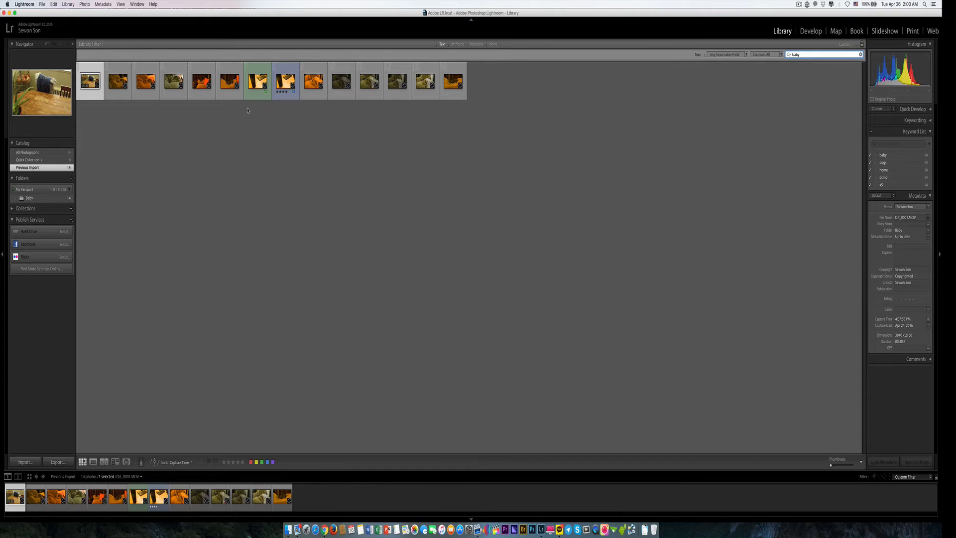
- Add an attribute filter for green-labeled photos, extend it to blue, and narrow it to the blue label only
{"action": "left_click", "coordinate": [461, 48]}
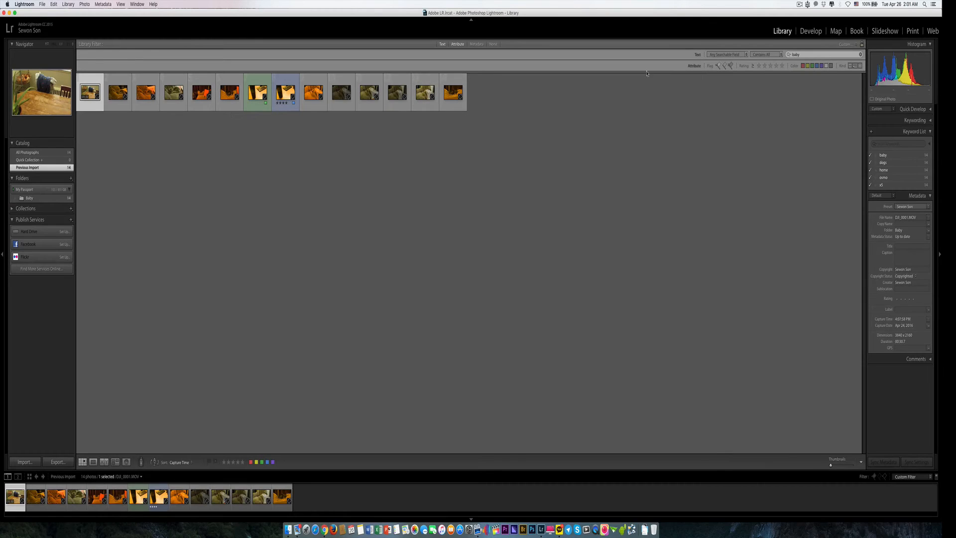
{"action": "left_click", "coordinate": [811, 66]}
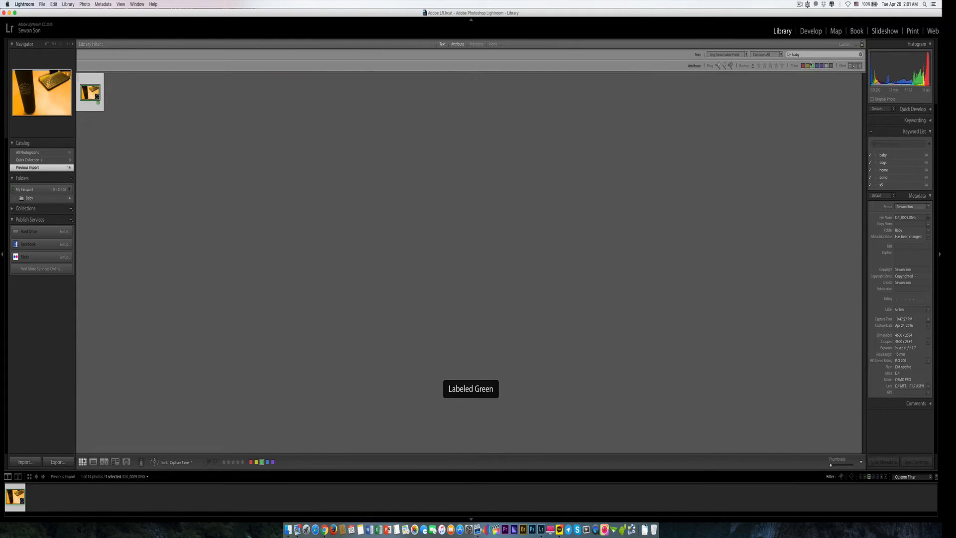
{"action": "left_click", "coordinate": [817, 65]}
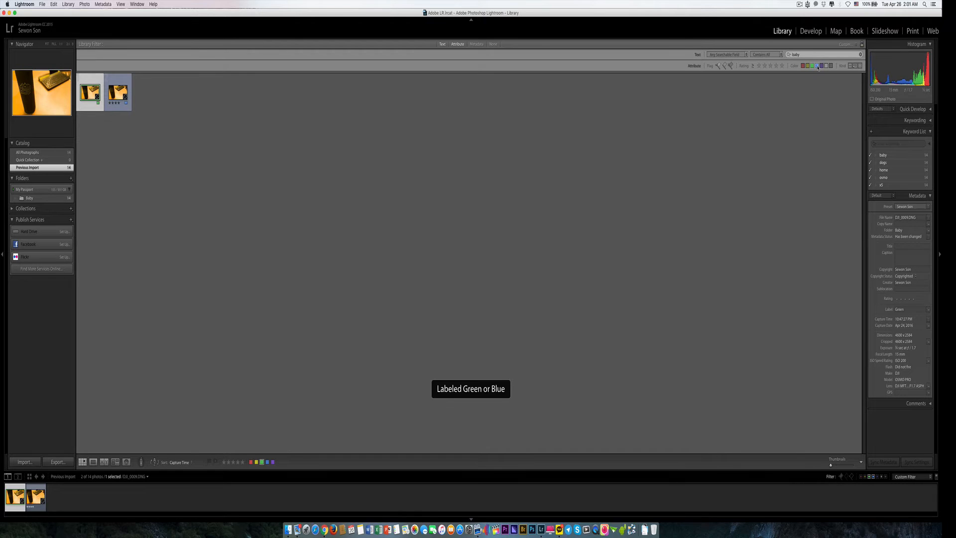
{"action": "left_click", "coordinate": [812, 66]}
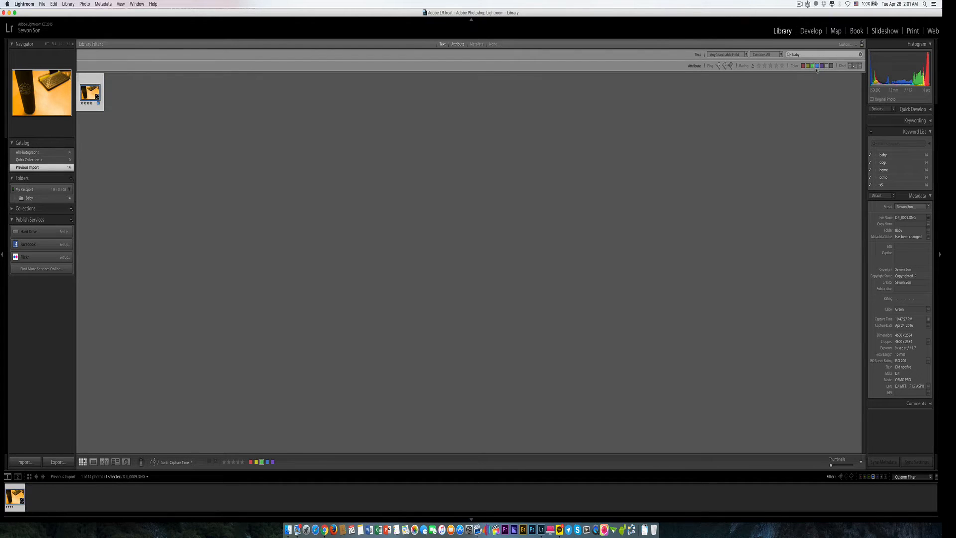
{"action": "left_click", "coordinate": [817, 66]}
{"action": "left_click", "coordinate": [817, 65]}
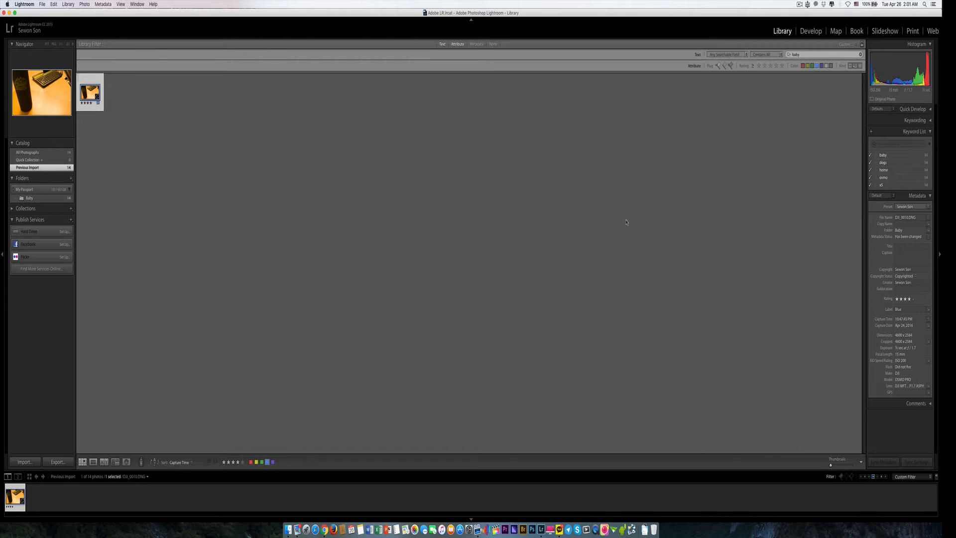
- Clear the search text and turn off all library filters
{"action": "left_click", "coordinate": [861, 55]}
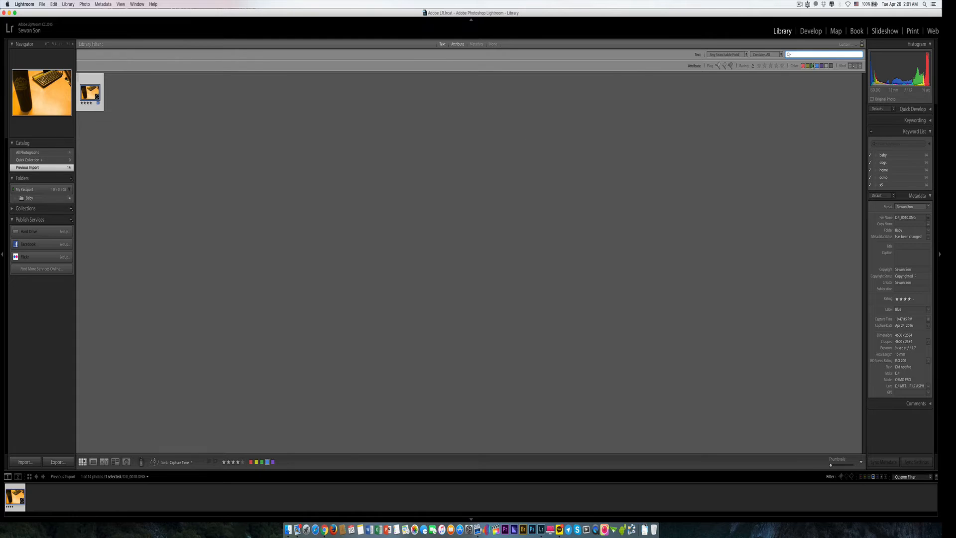
{"action": "left_click", "coordinate": [494, 43]}
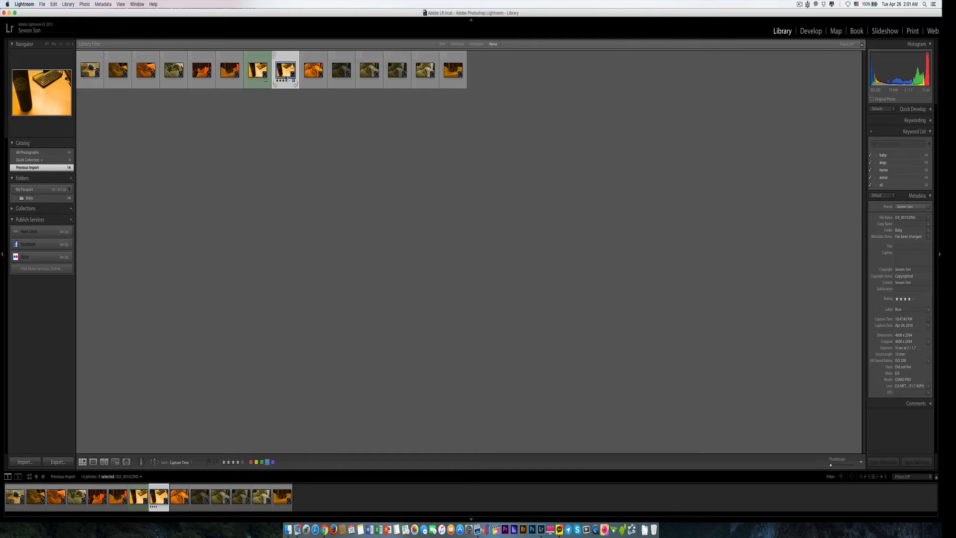
- View the green-labeled bottle photo enlarged, and open the third photo, DJI_0003.DNG with the dog on the blanket, for developing
{"action": "double_click", "coordinate": [255, 73]}
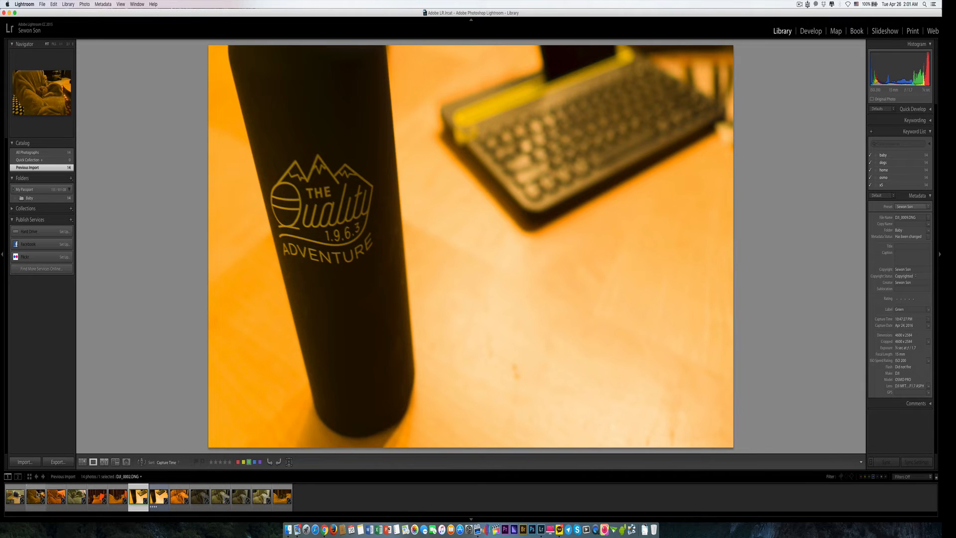
{"action": "left_click", "coordinate": [38, 496]}
{"action": "left_click", "coordinate": [58, 498]}
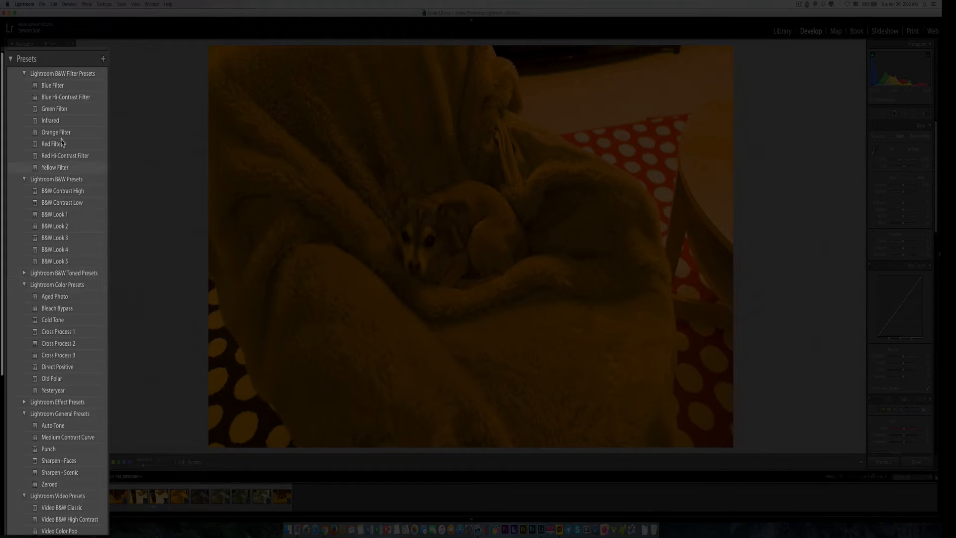
- Try the Blue Filter, Blue Hi-Contrast Filter and Green Filter presets on the dog photo, and reset its adjustments
{"action": "left_click", "coordinate": [71, 87]}
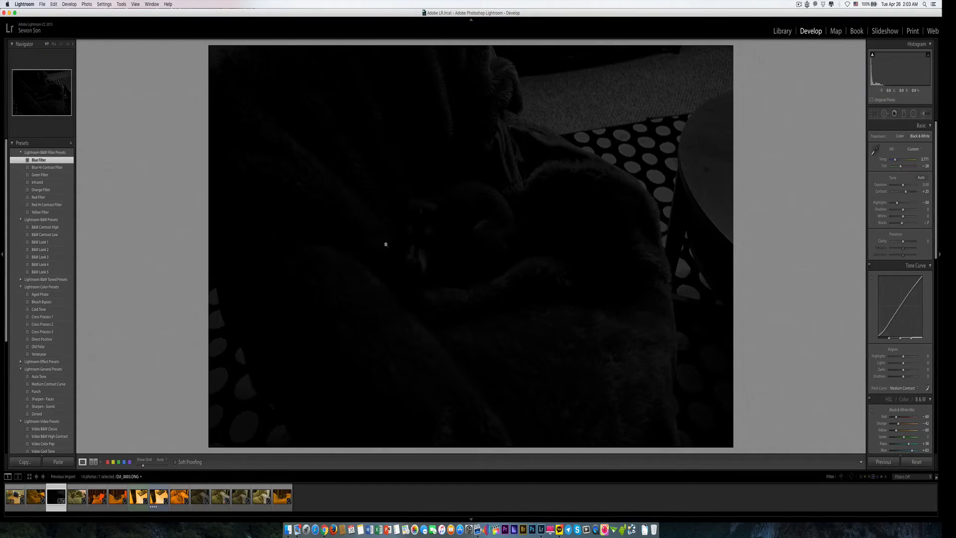
{"action": "left_click", "coordinate": [42, 168]}
{"action": "left_click", "coordinate": [42, 174]}
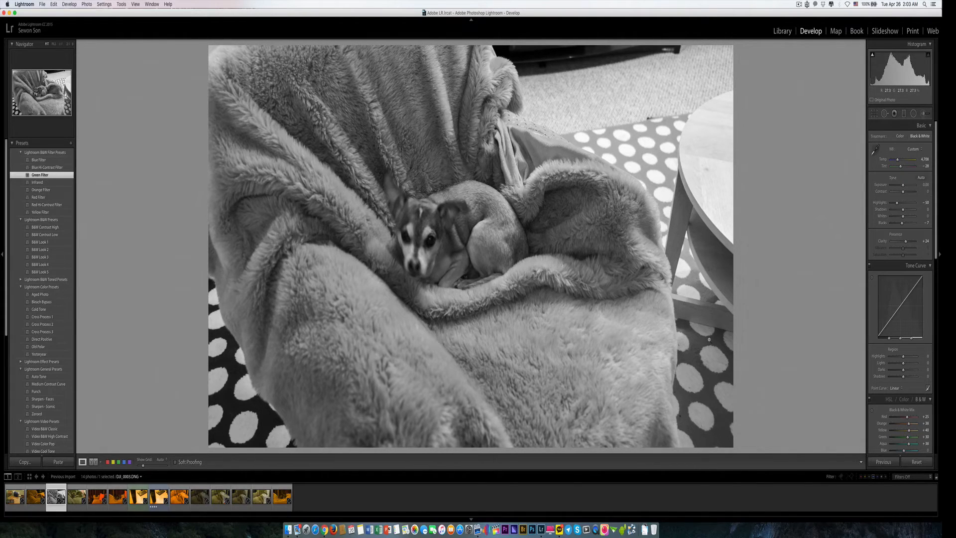
{"action": "left_click", "coordinate": [917, 462]}
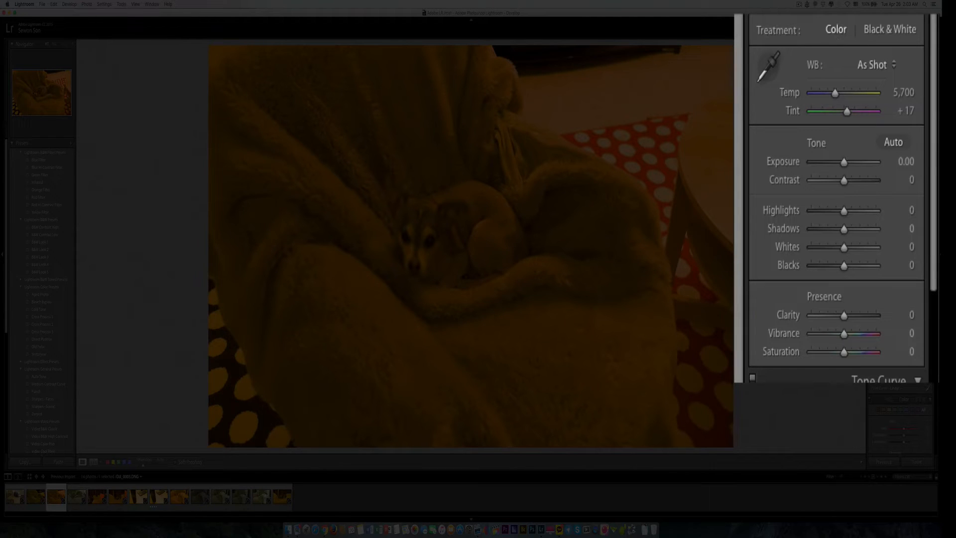
- Look over the develop adjustments and try the Auto, Daylight, Cloudy and Shade white balance presets on the dog photo
{"action": "scroll", "coordinate": [842, 209], "scroll_direction": "down", "scroll_amount": 15}
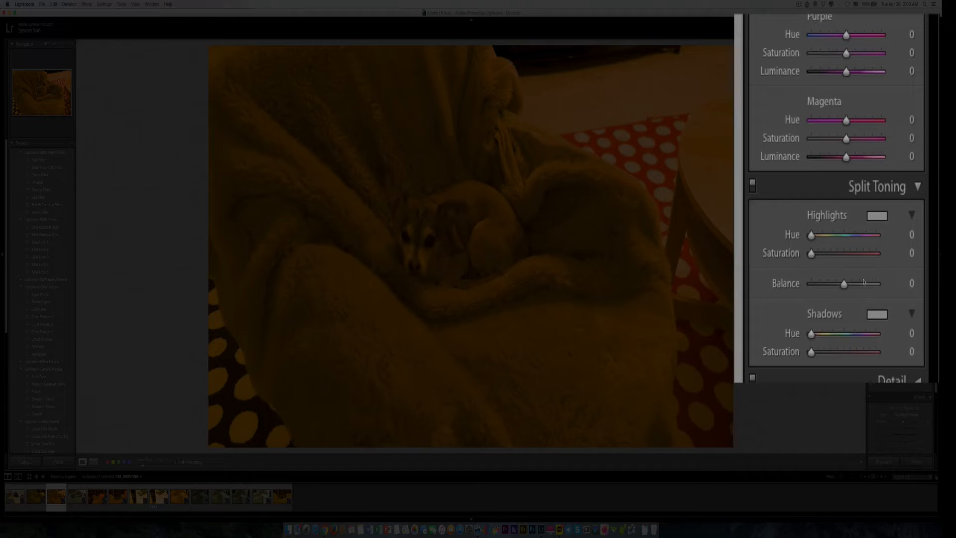
{"action": "scroll", "coordinate": [893, 280], "scroll_direction": "up", "scroll_amount": 15}
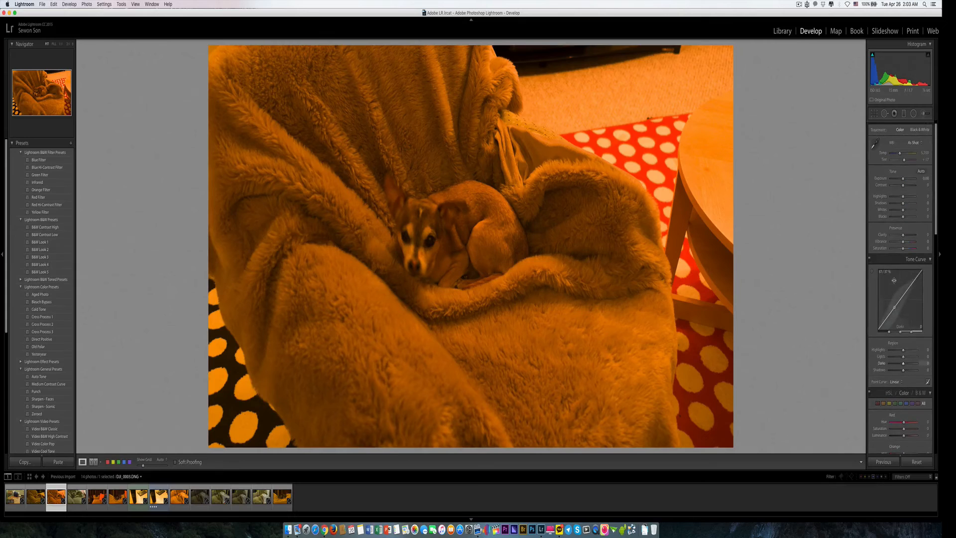
{"action": "scroll", "coordinate": [894, 280], "scroll_direction": "up", "scroll_amount": 1}
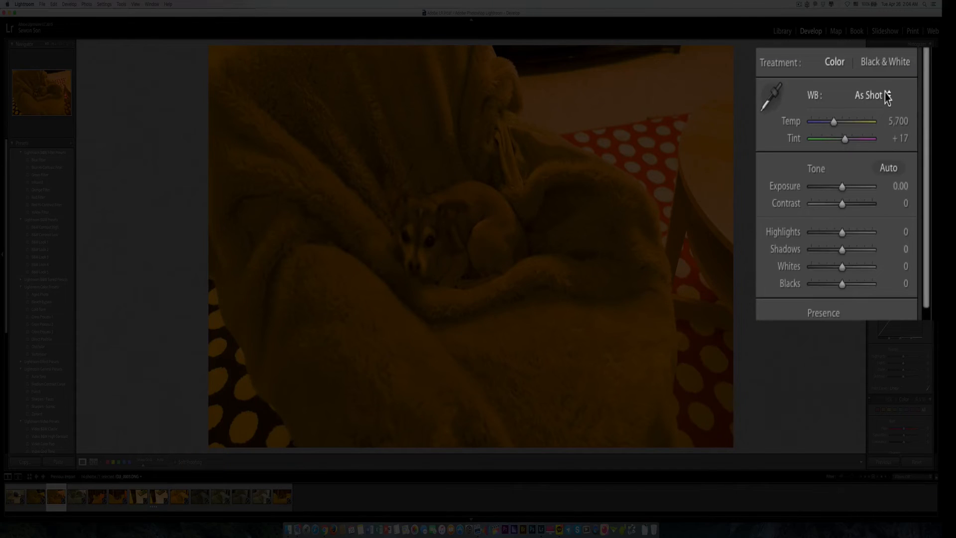
{"action": "left_click", "coordinate": [887, 95]}
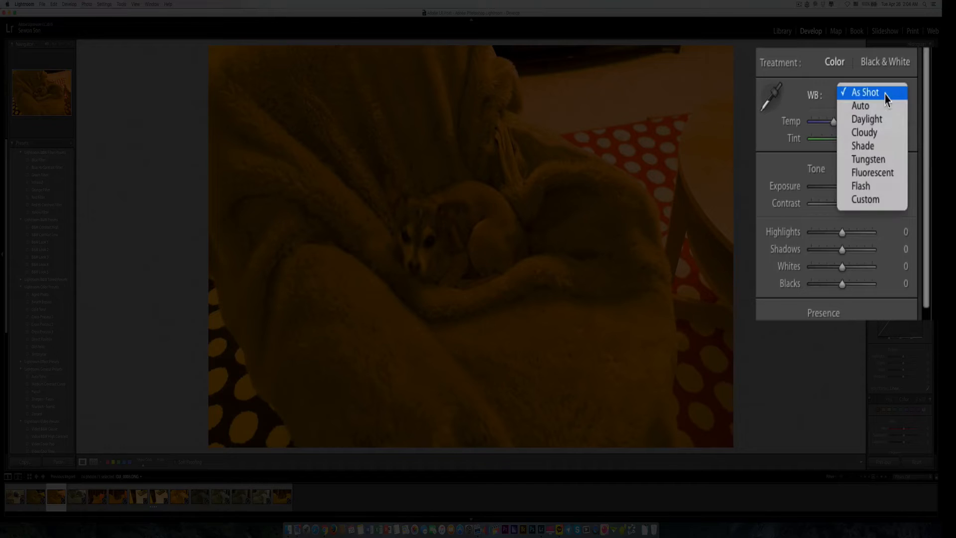
{"action": "left_click", "coordinate": [885, 106]}
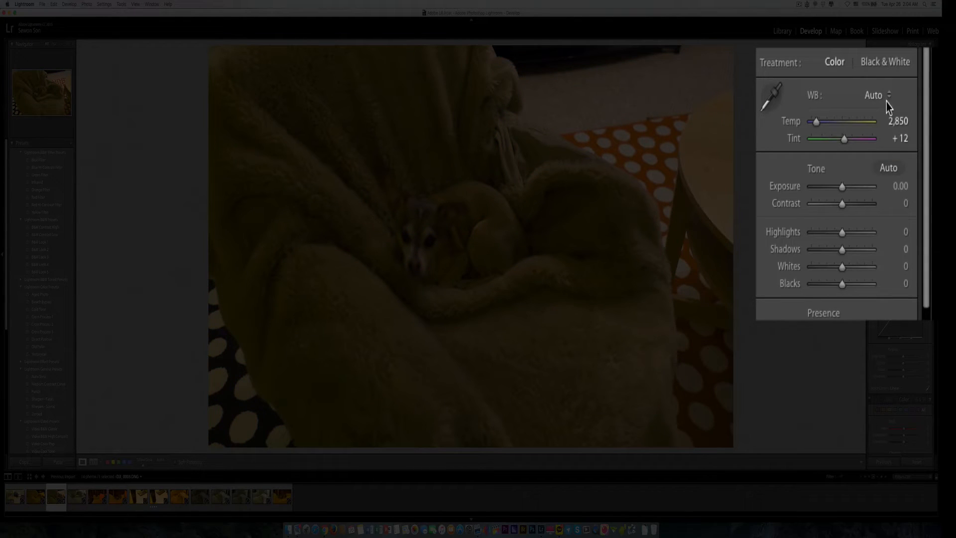
{"action": "left_click", "coordinate": [879, 96]}
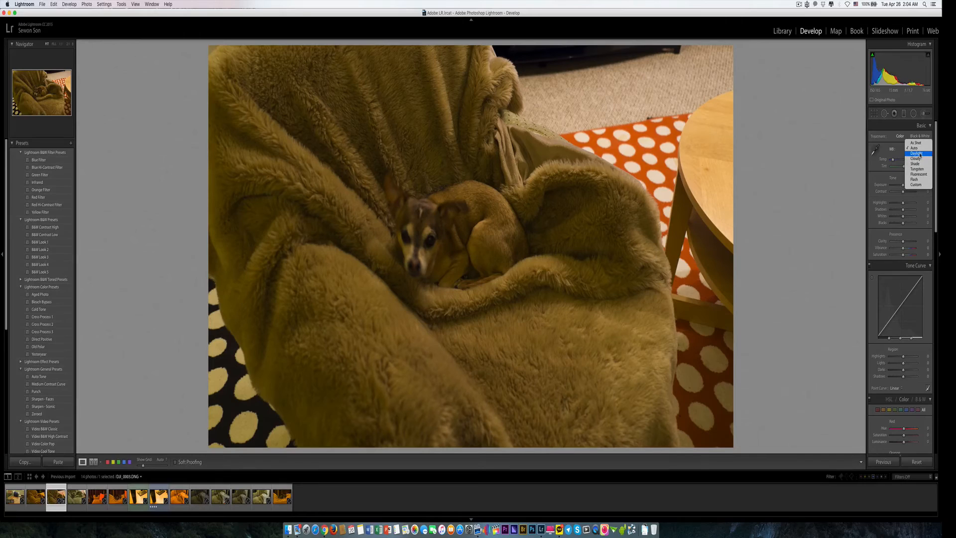
{"action": "left_click", "coordinate": [919, 154]}
{"action": "left_click", "coordinate": [920, 151]}
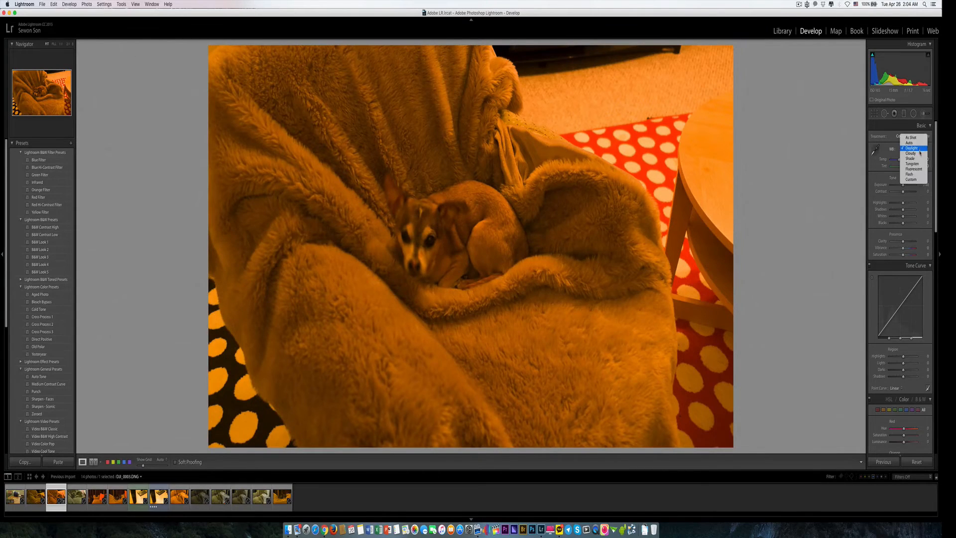
{"action": "left_click", "coordinate": [920, 155]}
{"action": "left_click", "coordinate": [919, 150]}
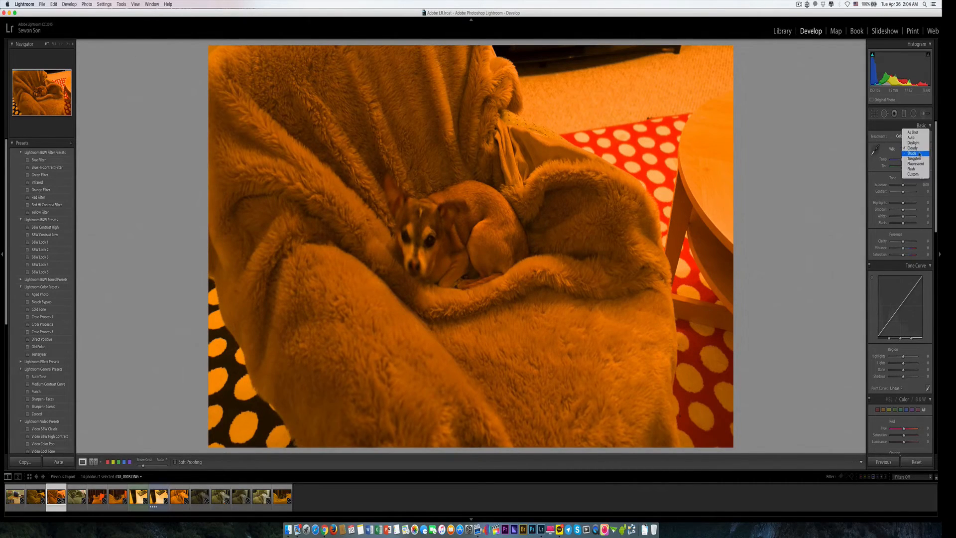
{"action": "left_click", "coordinate": [918, 154]}
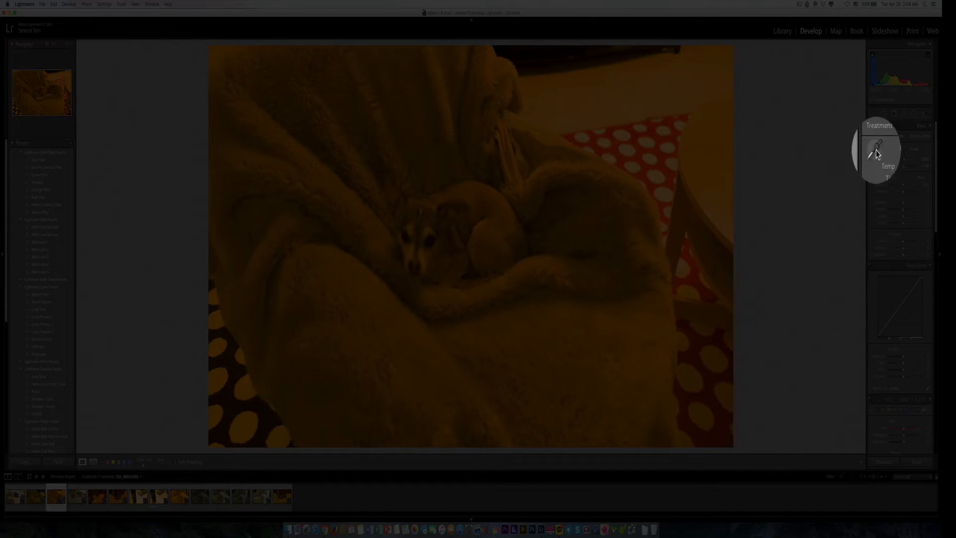
- Set a custom white balance by sampling the dark furniture at the photo's upper edge with the White Balance Selector
{"action": "left_click", "coordinate": [876, 152]}
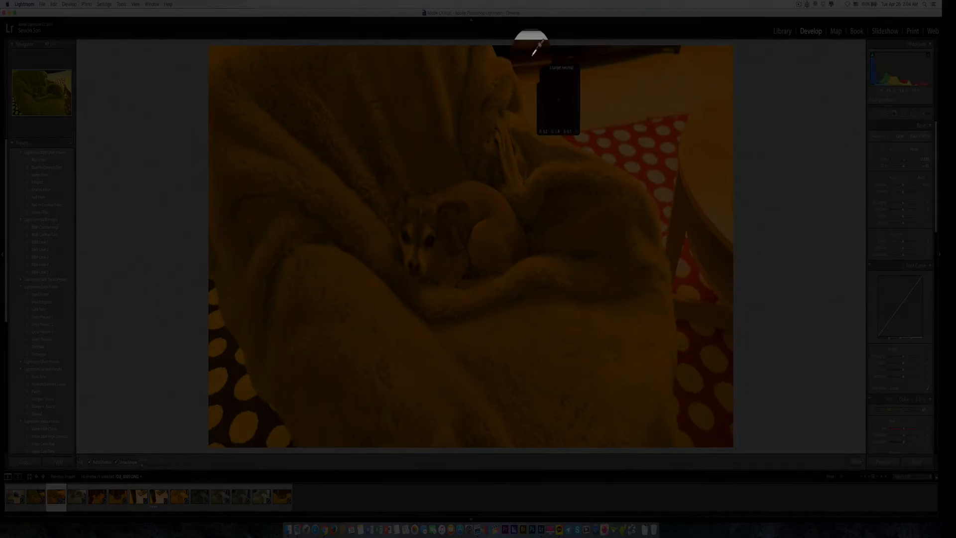
{"action": "left_click", "coordinate": [533, 55]}
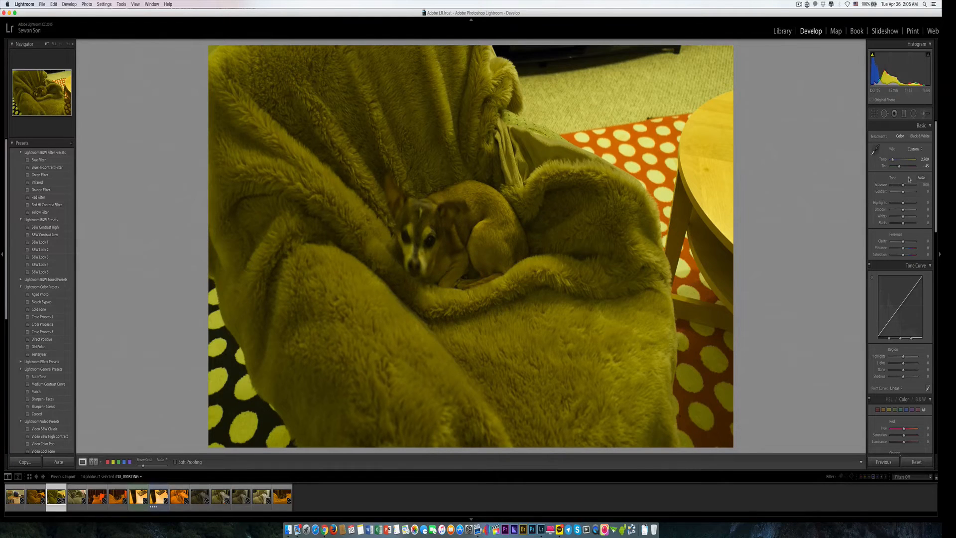
- Apply the Auto white balance to the dog photo and raise Blacks to +32
{"action": "left_click", "coordinate": [924, 149]}
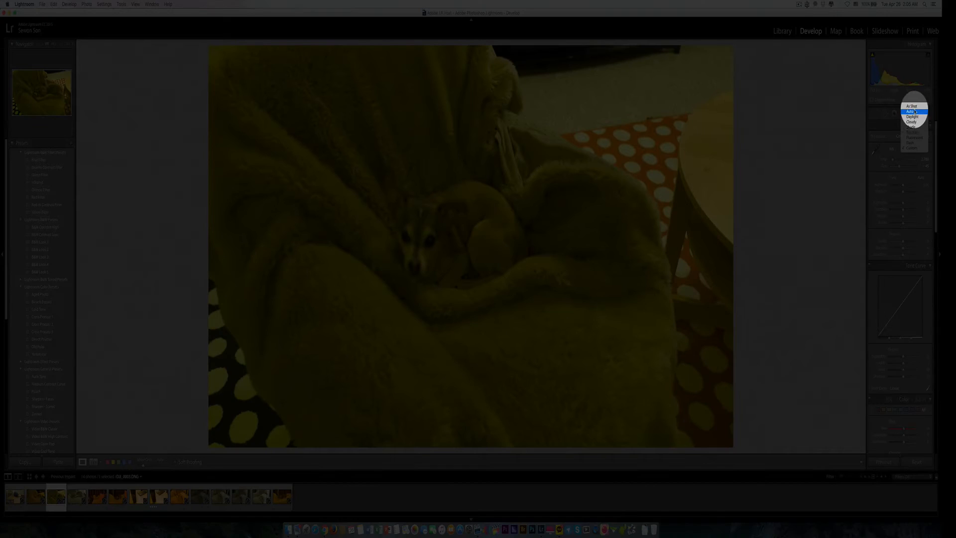
{"action": "left_click", "coordinate": [913, 111]}
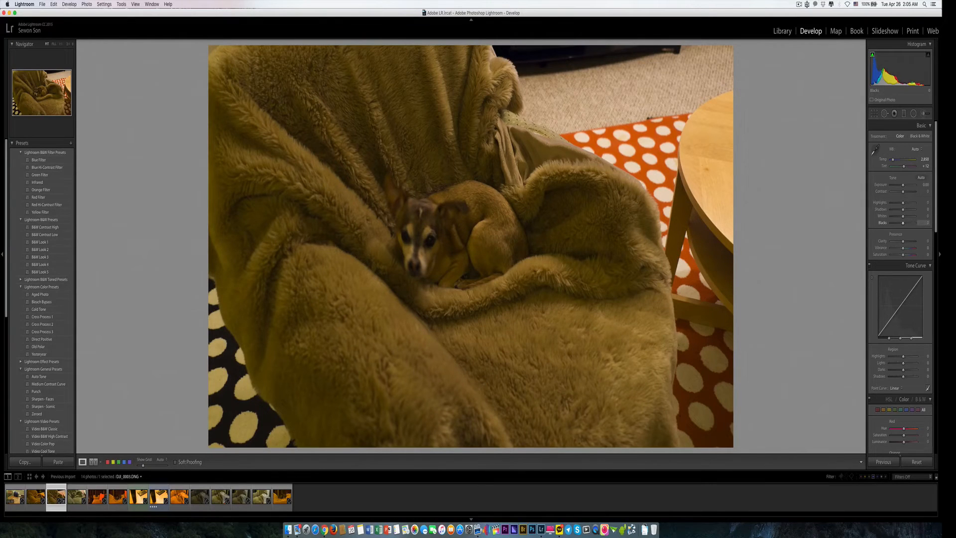
{"action": "left_click_drag", "start_coordinate": [874, 75], "coordinate": [877, 74]}
{"action": "key", "text": "Up"}
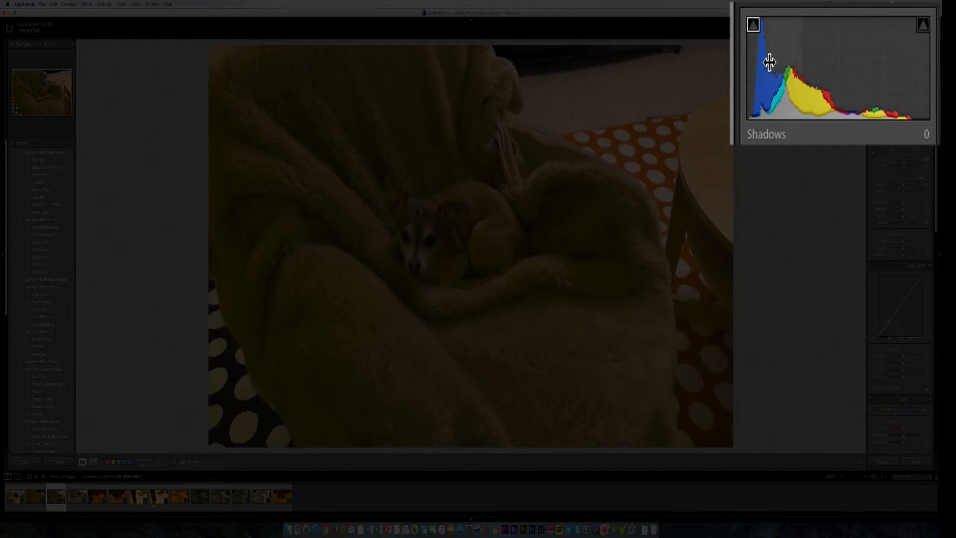
{"action": "left_click_drag", "start_coordinate": [905, 223], "coordinate": [908, 222]}
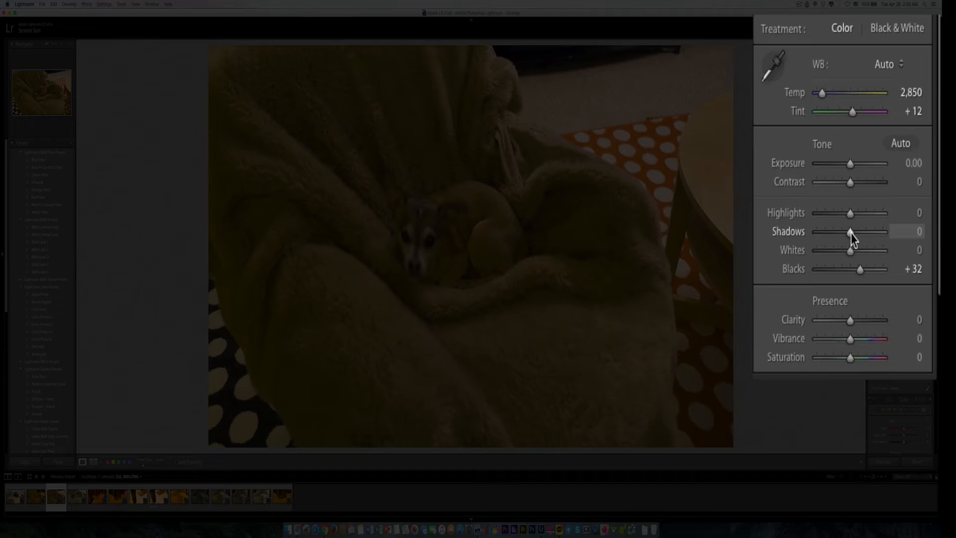
- Lower the photo's Highlights to about -78 and raise Shadows to about +61
{"action": "left_click_drag", "start_coordinate": [848, 235], "coordinate": [850, 213]}
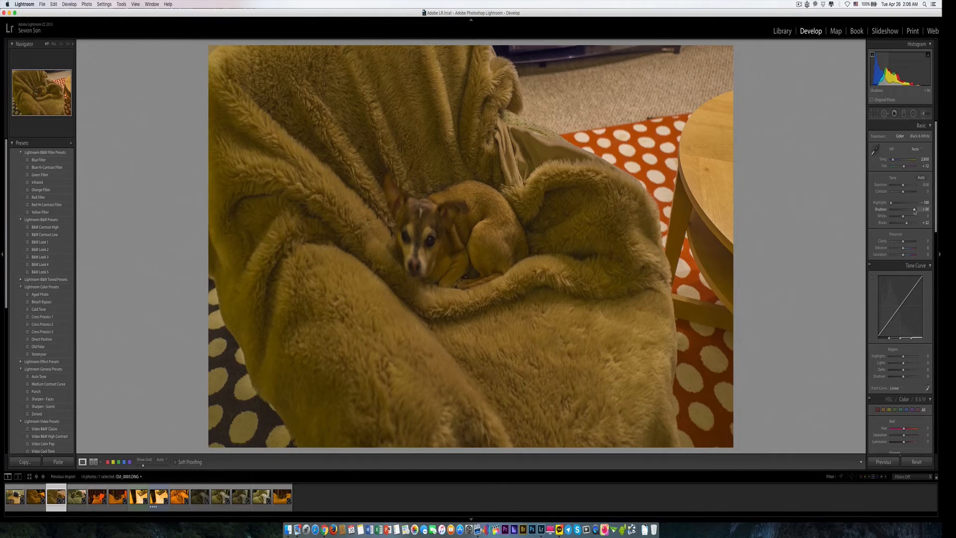
{"action": "left_click_drag", "start_coordinate": [914, 209], "coordinate": [912, 210]}
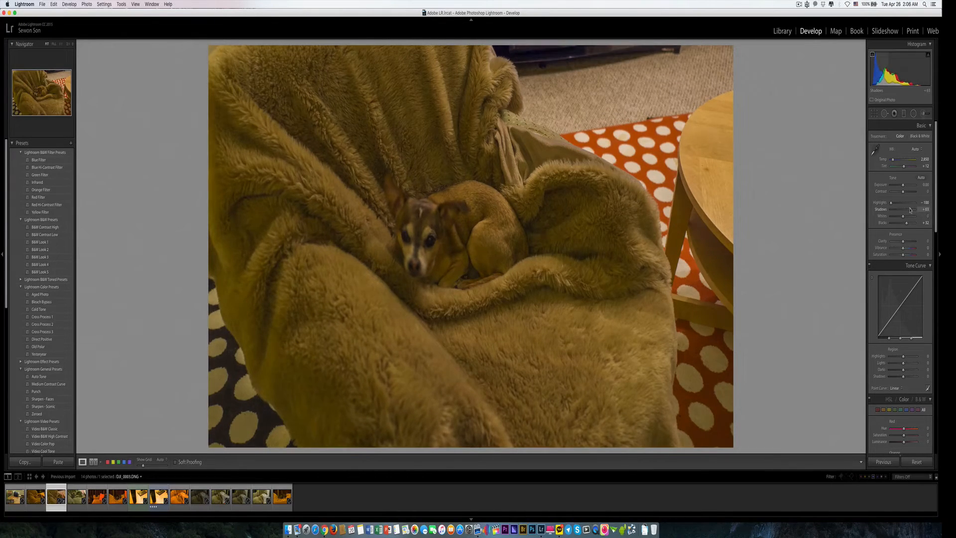
{"action": "left_click_drag", "start_coordinate": [892, 204], "coordinate": [909, 211]}
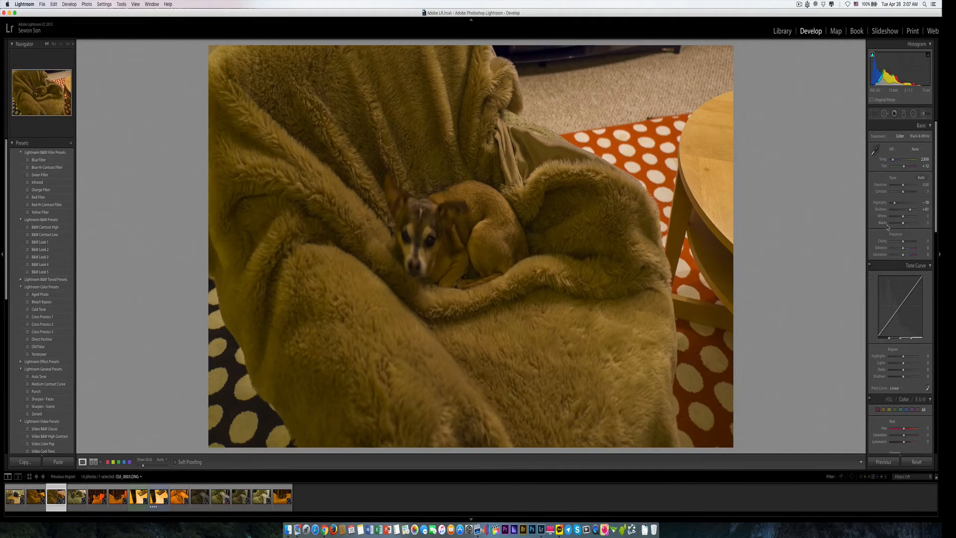
- Reset Blacks and readjust it to about +3 while checking the shadow clipping preview
{"action": "left_click", "coordinate": [906, 223]}
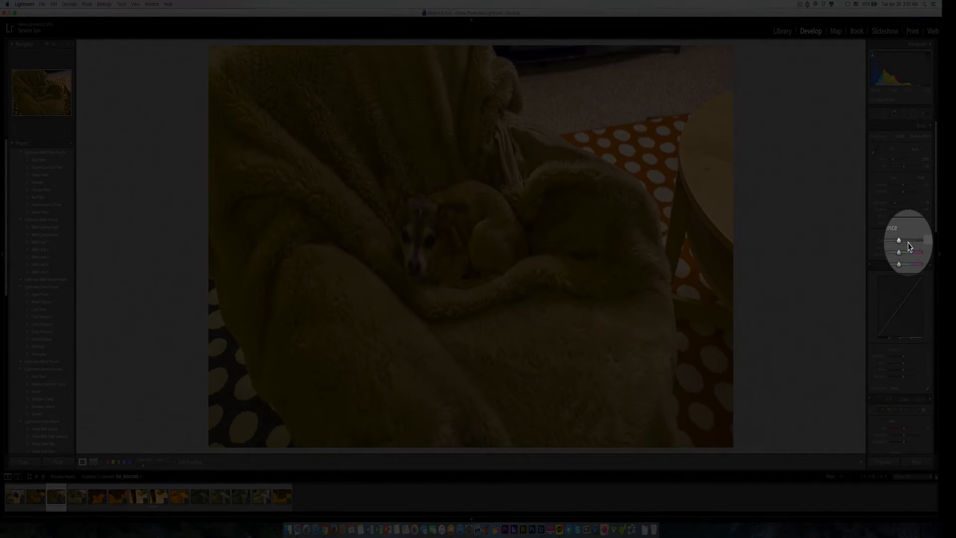
{"action": "key", "text": "alt"}
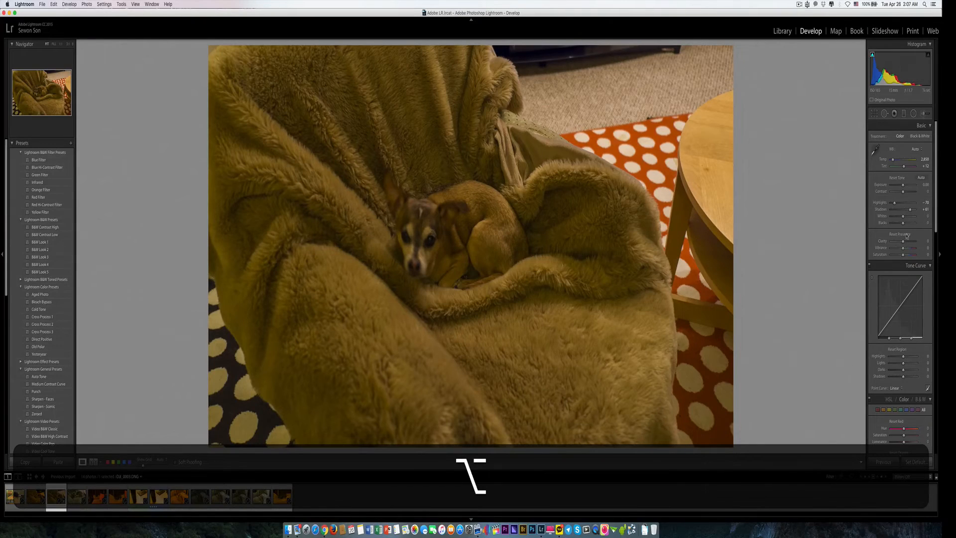
{"action": "left_click", "coordinate": [902, 223], "text": "alt"}
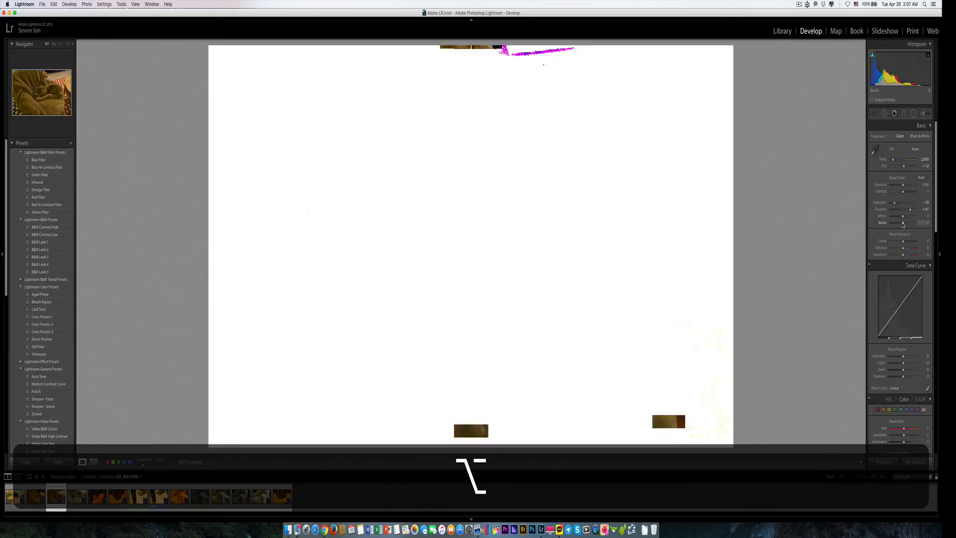
{"action": "left_click_drag", "start_coordinate": [902, 223], "coordinate": [906, 225]}
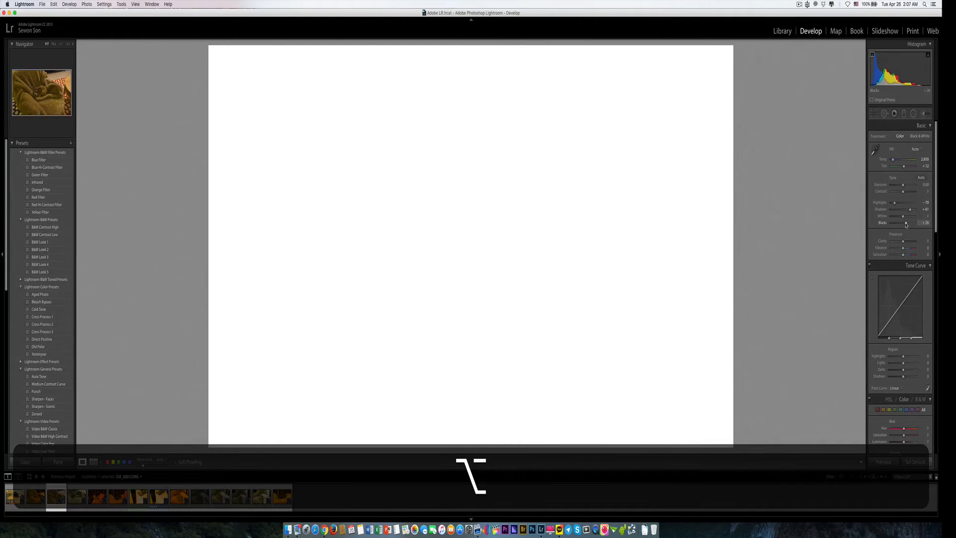
{"action": "left_click_drag", "start_coordinate": [905, 225], "coordinate": [906, 224]}
{"action": "double_click", "coordinate": [906, 223]}
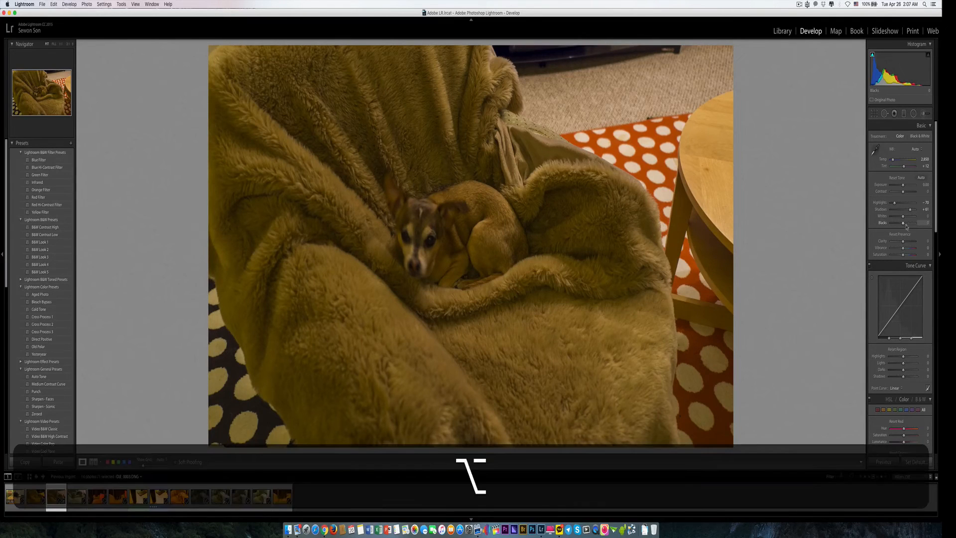
{"action": "left_click_drag", "start_coordinate": [905, 225], "coordinate": [903, 225]}
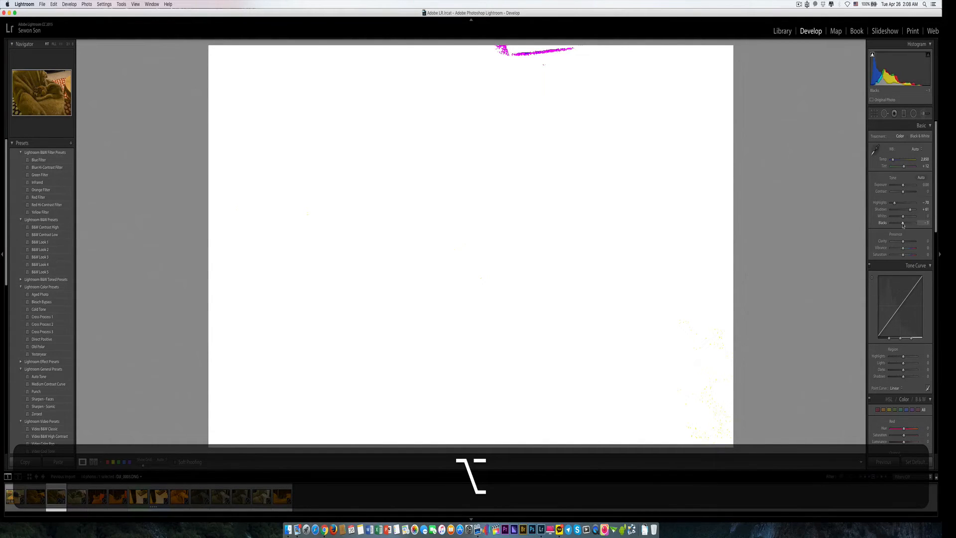
{"action": "left_click_drag", "start_coordinate": [904, 224], "coordinate": [903, 225]}
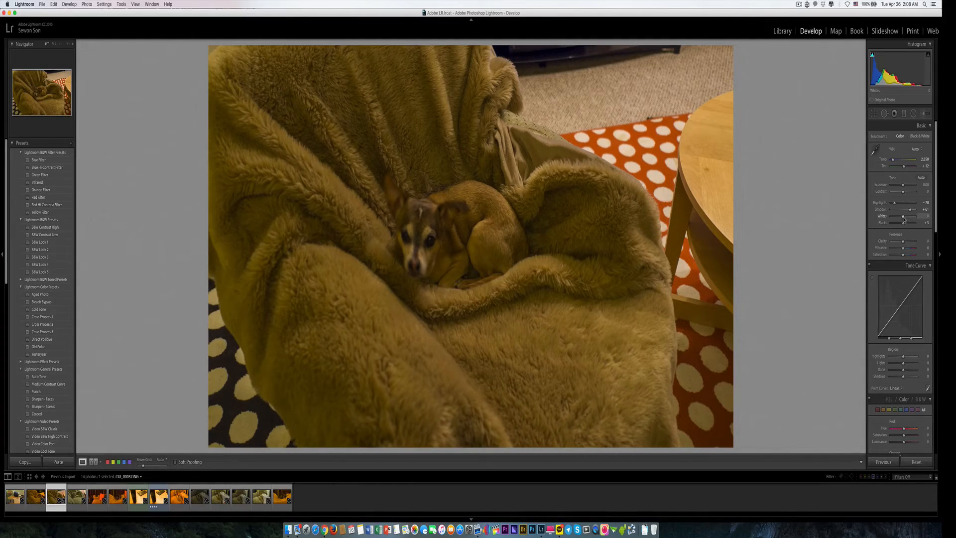
- Raise Whites to about +52 while checking the highlight clipping preview
{"action": "key", "text": "alt"}
{"action": "mouse_move", "coordinate": [903, 217]}
{"action": "left_mouse_down"}
{"action": "mouse_move", "coordinate": [890, 218]}
{"action": "mouse_move", "coordinate": [920, 217]}
{"action": "mouse_move", "coordinate": [909, 217]}
{"action": "left_mouse_up"}
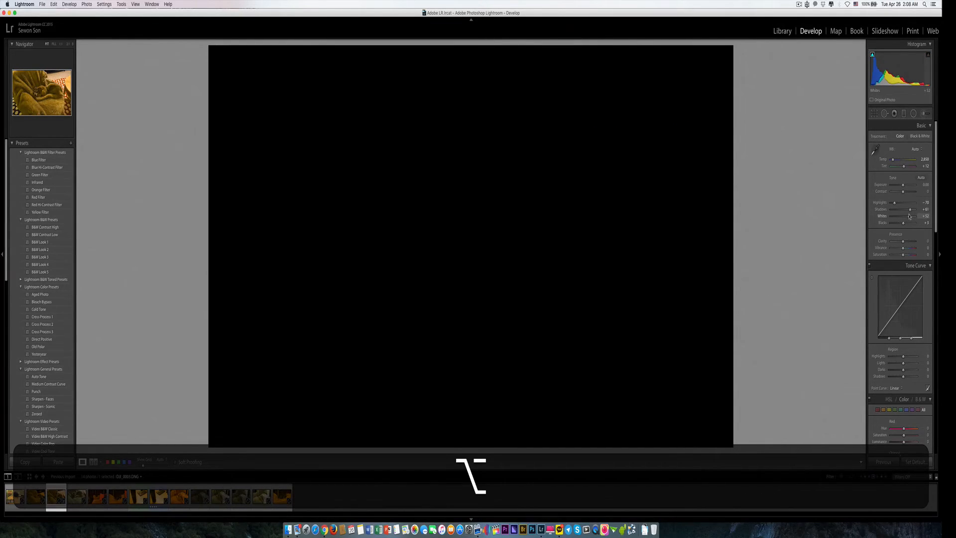
{"action": "left_click_drag", "start_coordinate": [909, 217], "coordinate": [909, 216]}
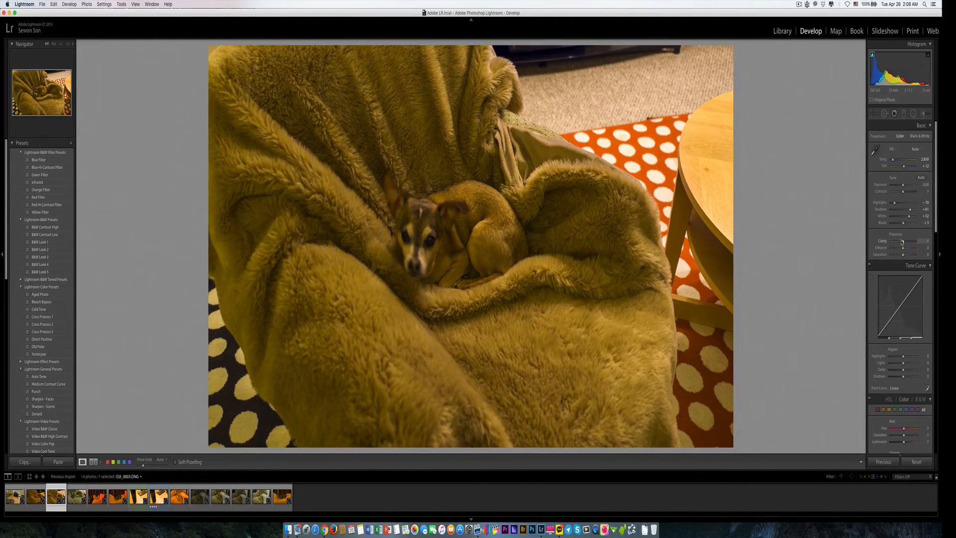
- Try different Clarity strengths, including +17 and +100, and compare their effect on the enlarged dog
{"action": "left_click_drag", "start_coordinate": [903, 242], "coordinate": [905, 242]}
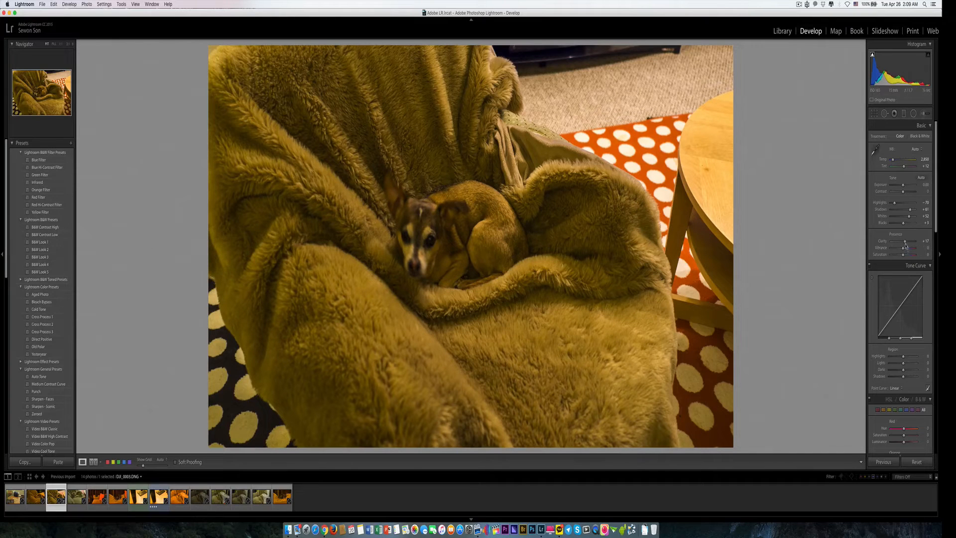
{"action": "left_click", "coordinate": [469, 224]}
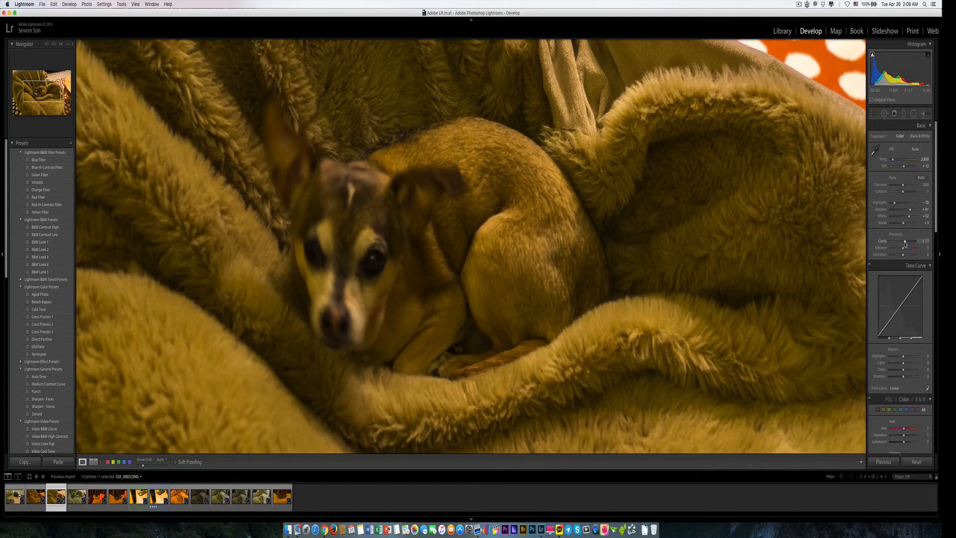
{"action": "left_click_drag", "start_coordinate": [906, 243], "coordinate": [919, 242]}
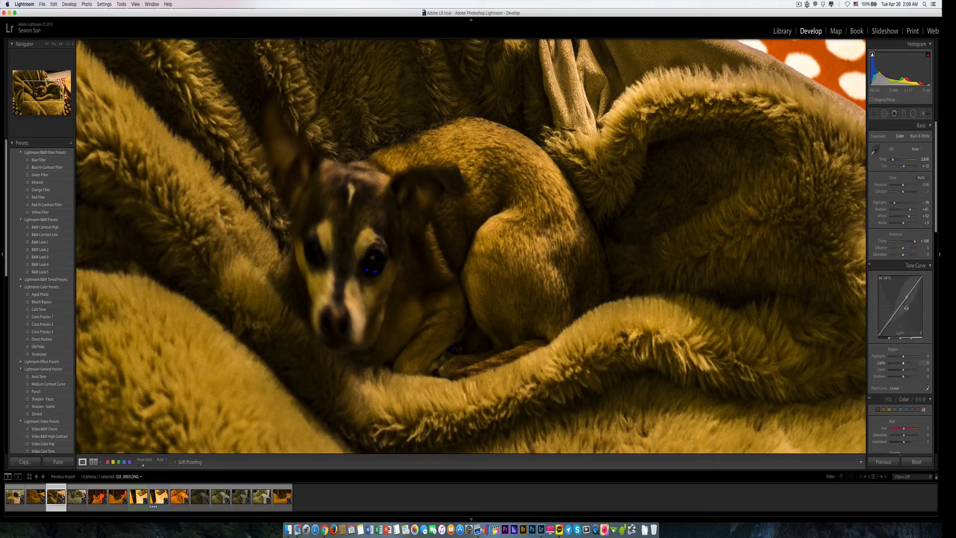
{"action": "left_click_drag", "start_coordinate": [914, 244], "coordinate": [906, 243]}
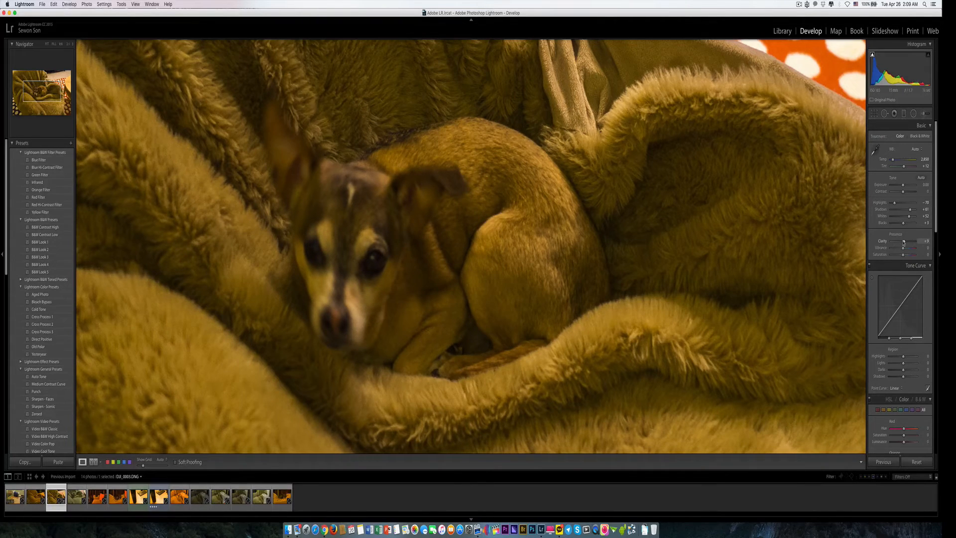
{"action": "left_click_drag", "start_coordinate": [905, 244], "coordinate": [905, 244]}
{"action": "left_click", "coordinate": [841, 279]}
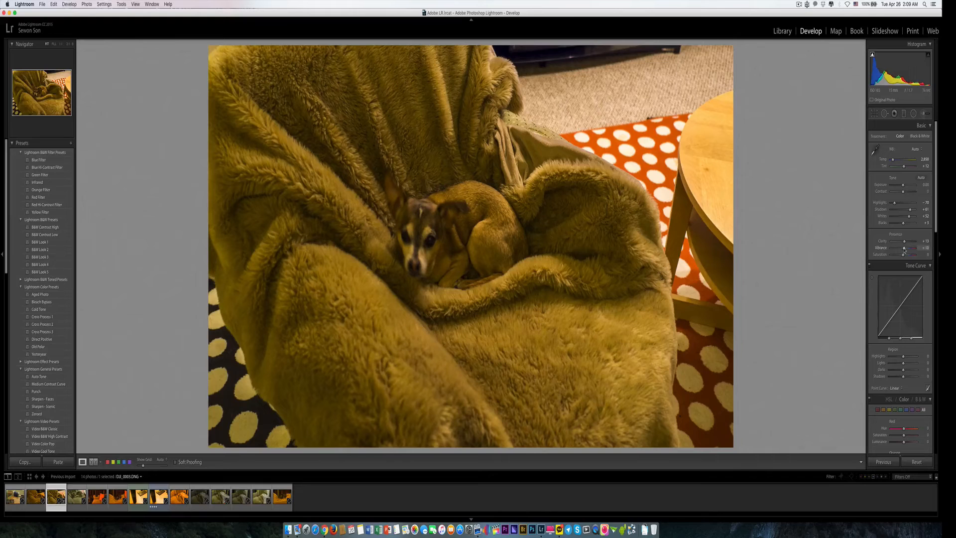
- Try Vibrance and Clarity at their minimum, set Clarity to about +6 and Vibrance to about +20, and readjust Saturation
{"action": "left_click_drag", "start_coordinate": [904, 249], "coordinate": [833, 257]}
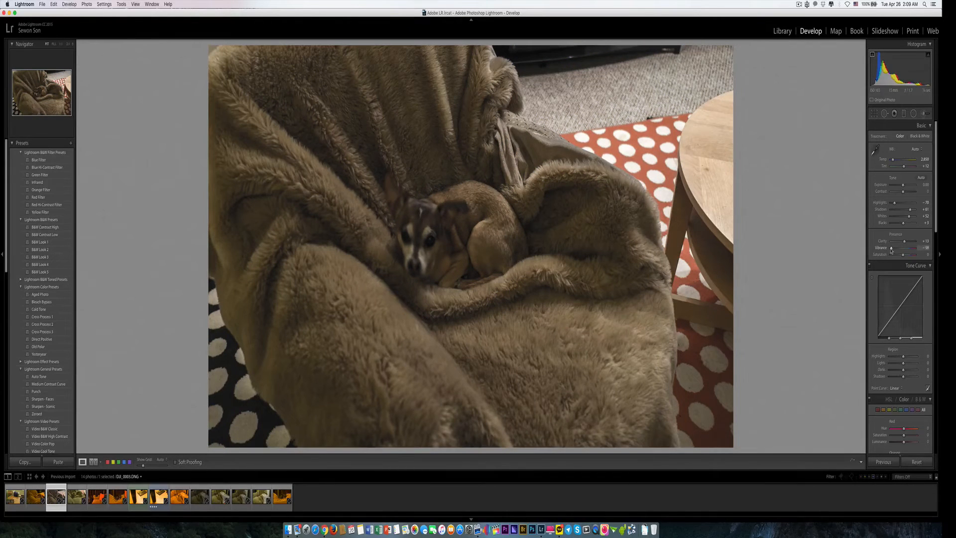
{"action": "mouse_move", "coordinate": [890, 249]}
{"action": "left_mouse_down"}
{"action": "mouse_move", "coordinate": [902, 249]}
{"action": "mouse_move", "coordinate": [895, 243]}
{"action": "left_mouse_up"}
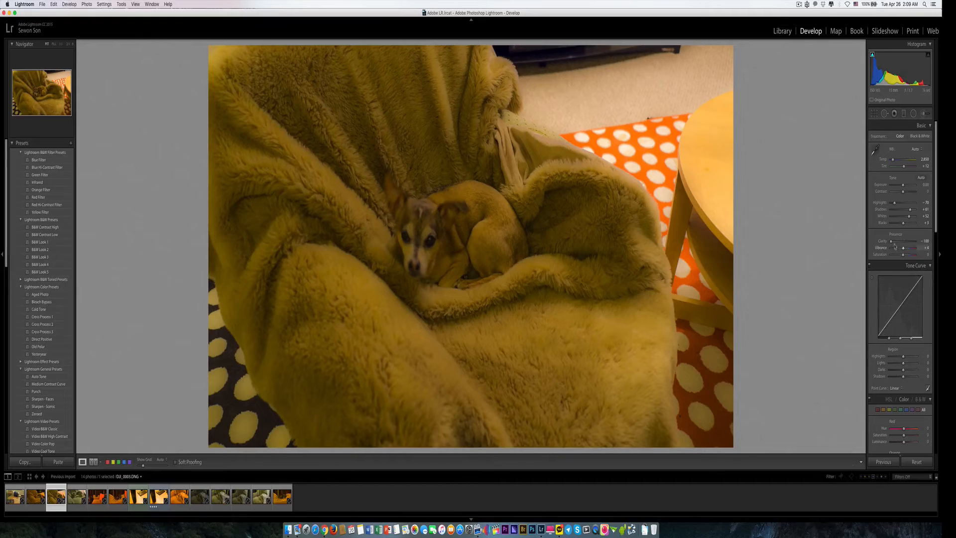
{"action": "left_click_drag", "start_coordinate": [891, 243], "coordinate": [904, 242]}
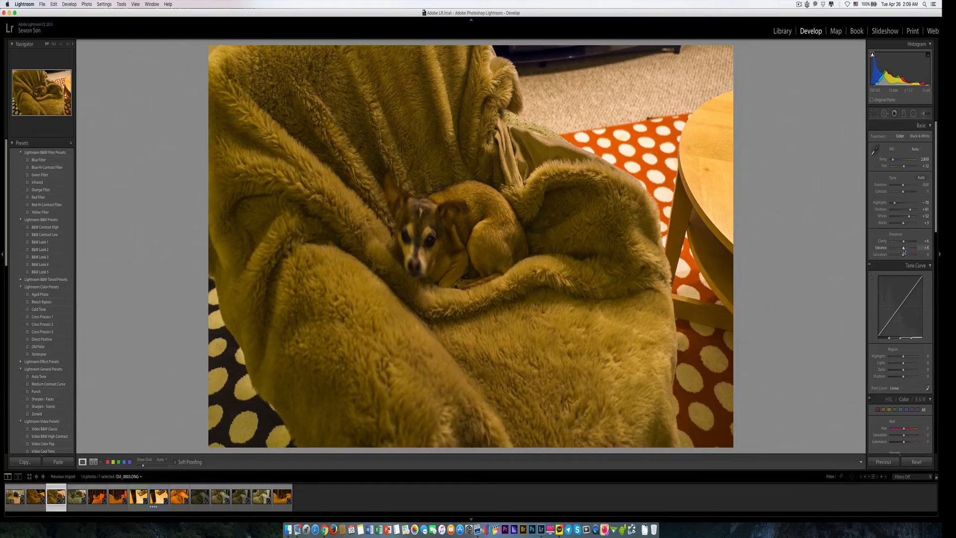
{"action": "left_click_drag", "start_coordinate": [904, 251], "coordinate": [901, 255]}
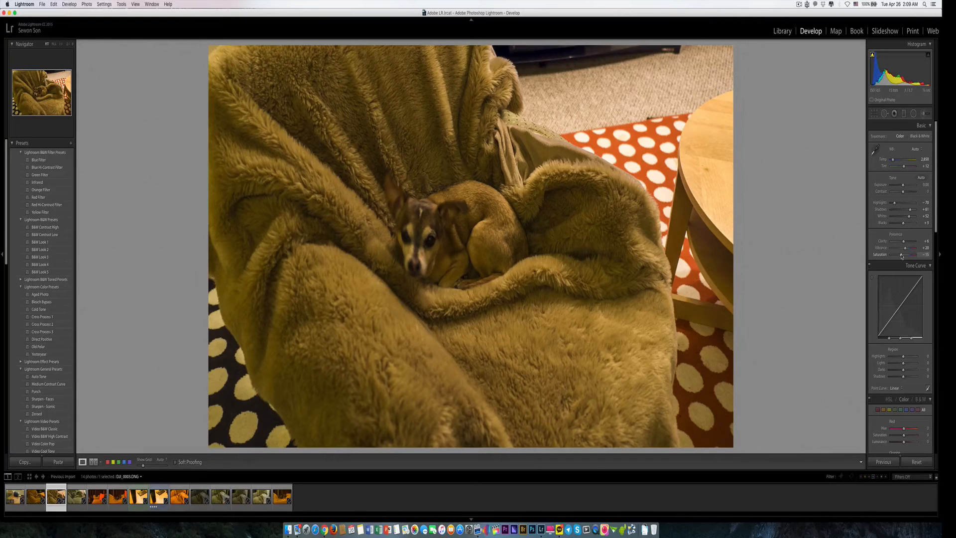
{"action": "left_click_drag", "start_coordinate": [901, 255], "coordinate": [903, 255]}
- Collapse the Color and Split Toning adjustments, and enable lens profile corrections with DJI as the lens make
{"action": "scroll", "coordinate": [899, 278], "scroll_direction": "down", "scroll_amount": 8}
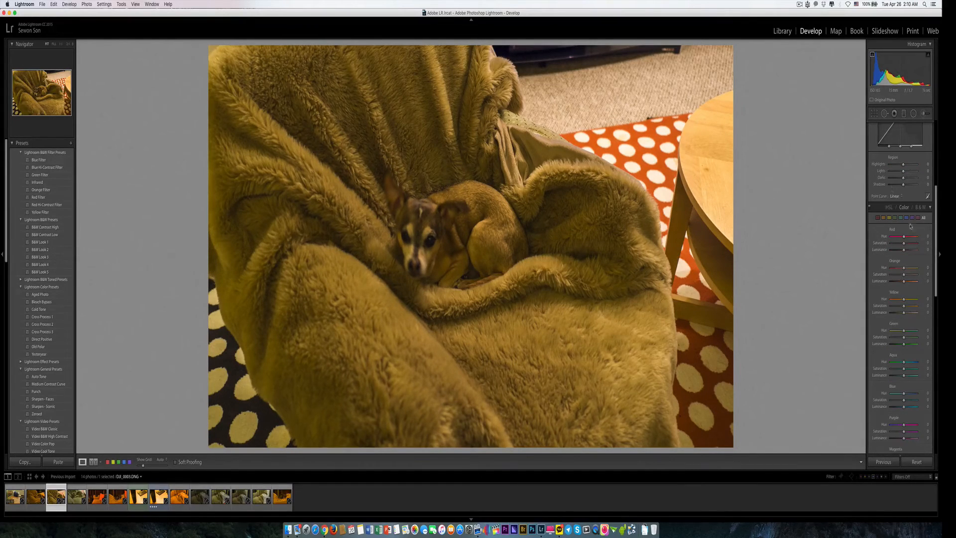
{"action": "left_click", "coordinate": [930, 208]}
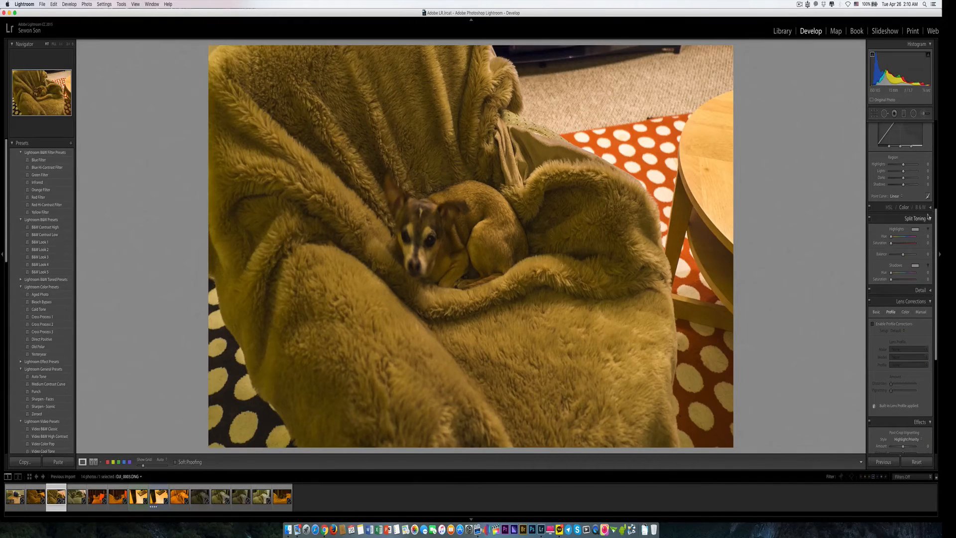
{"action": "left_click", "coordinate": [930, 219]}
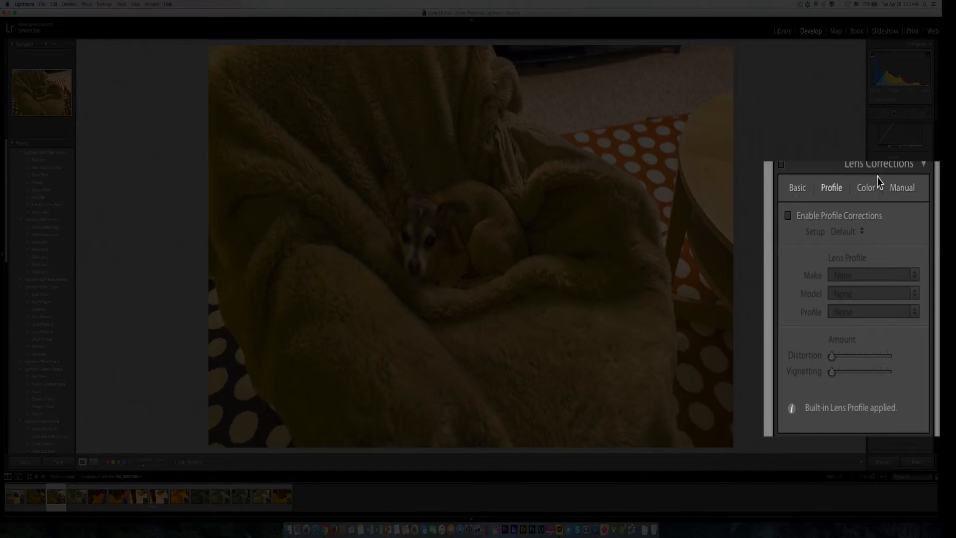
{"action": "left_click", "coordinate": [823, 220]}
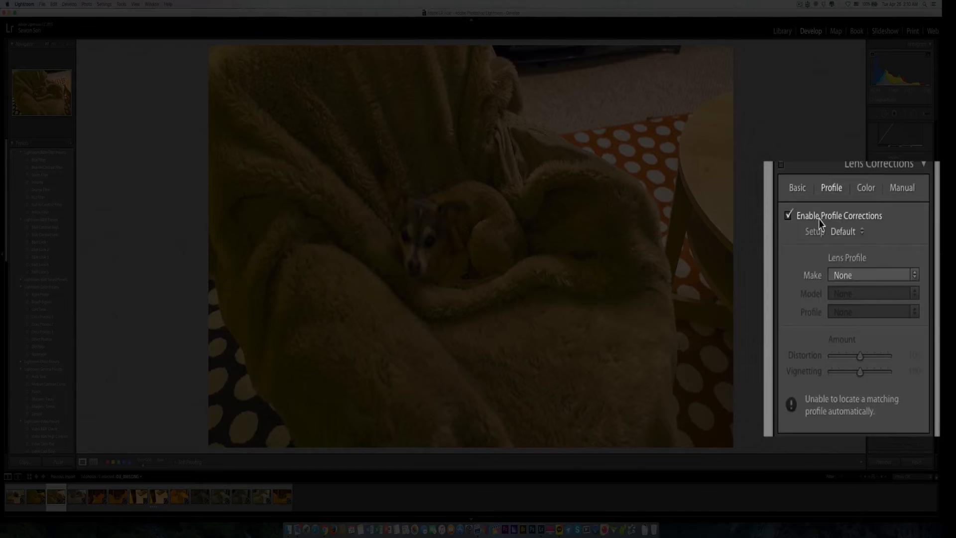
{"action": "left_click", "coordinate": [848, 273]}
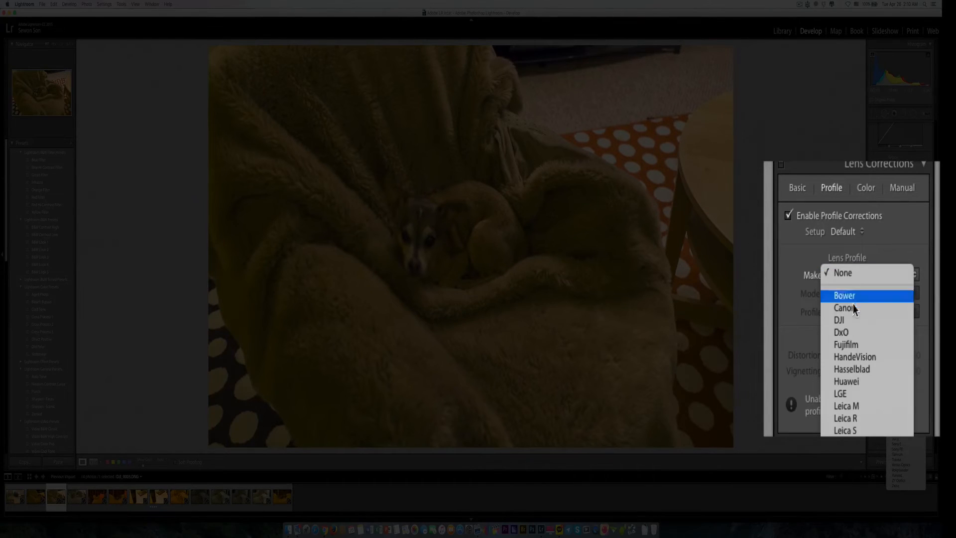
{"action": "left_click", "coordinate": [851, 320]}
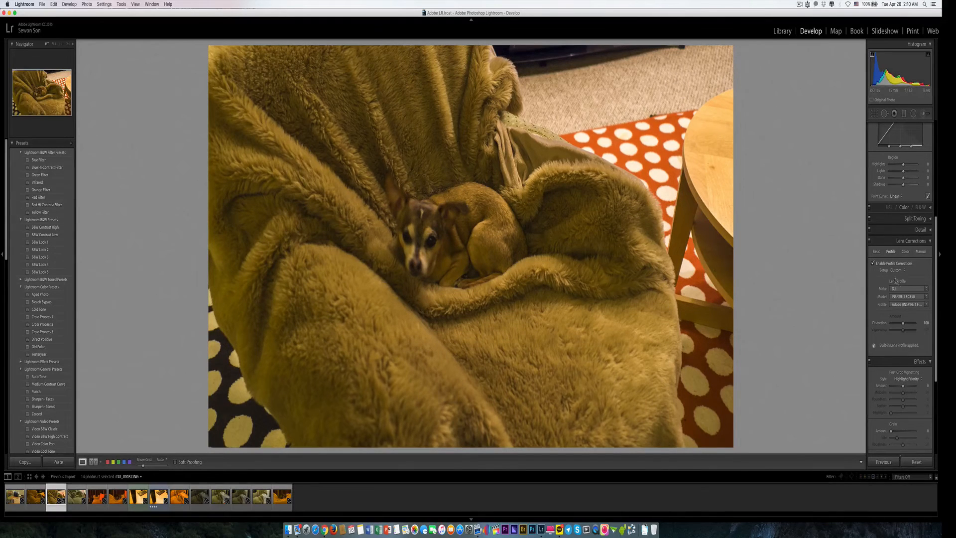
- Enable chromatic aberration removal and try the Auto Upright correction, comparing it with Upright off
{"action": "left_click", "coordinate": [876, 252]}
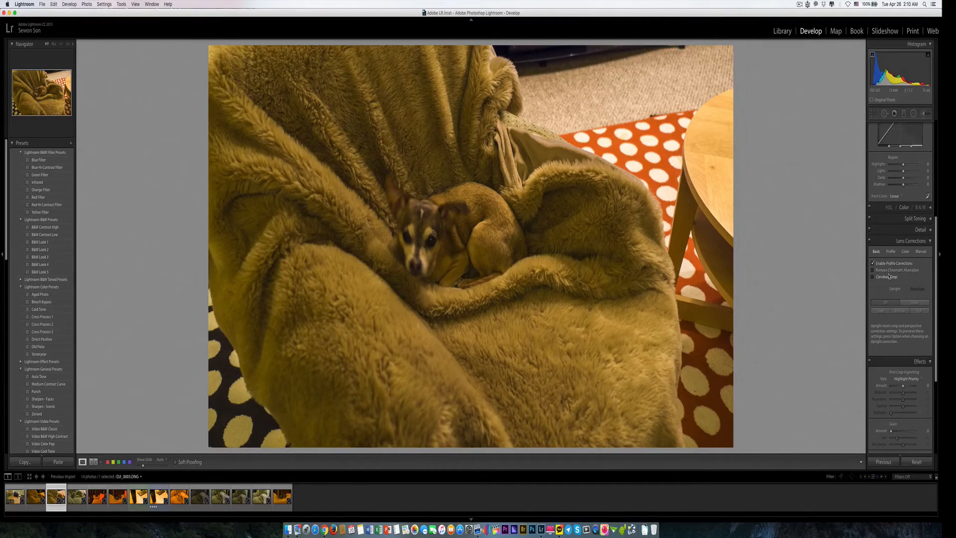
{"action": "left_click", "coordinate": [887, 271]}
{"action": "left_click", "coordinate": [920, 303]}
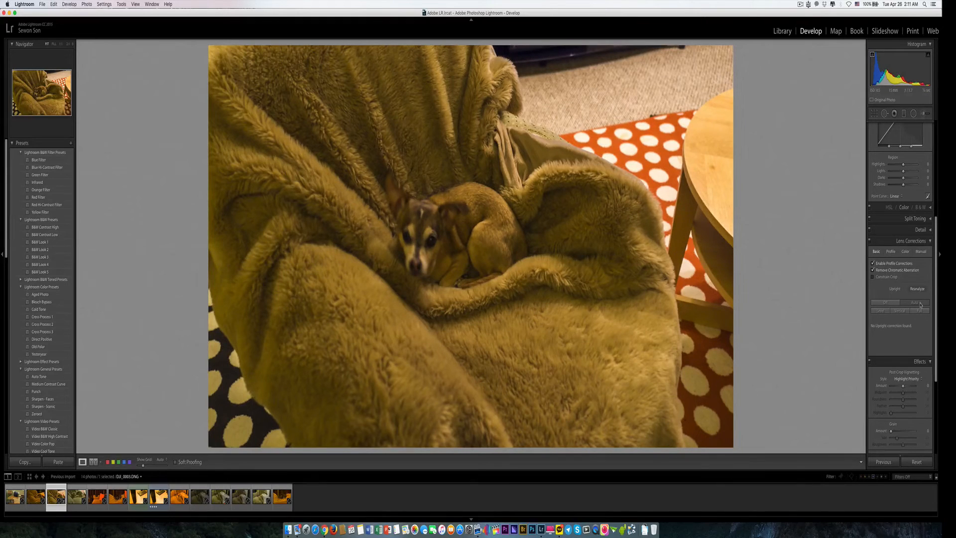
{"action": "left_click", "coordinate": [891, 303]}
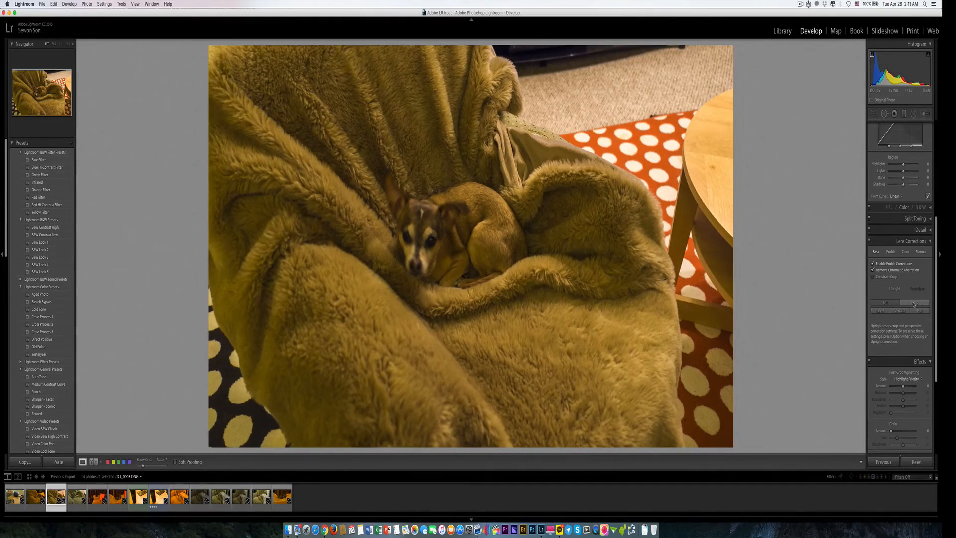
{"action": "left_click", "coordinate": [913, 303]}
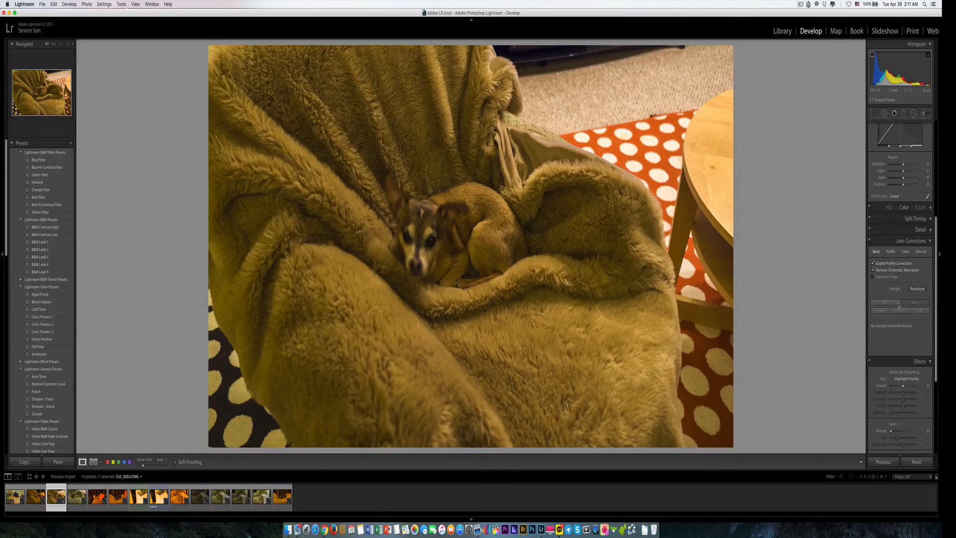
- Turn the Upright perspective correction off and reapply the Auto correction
{"action": "left_click", "coordinate": [896, 303]}
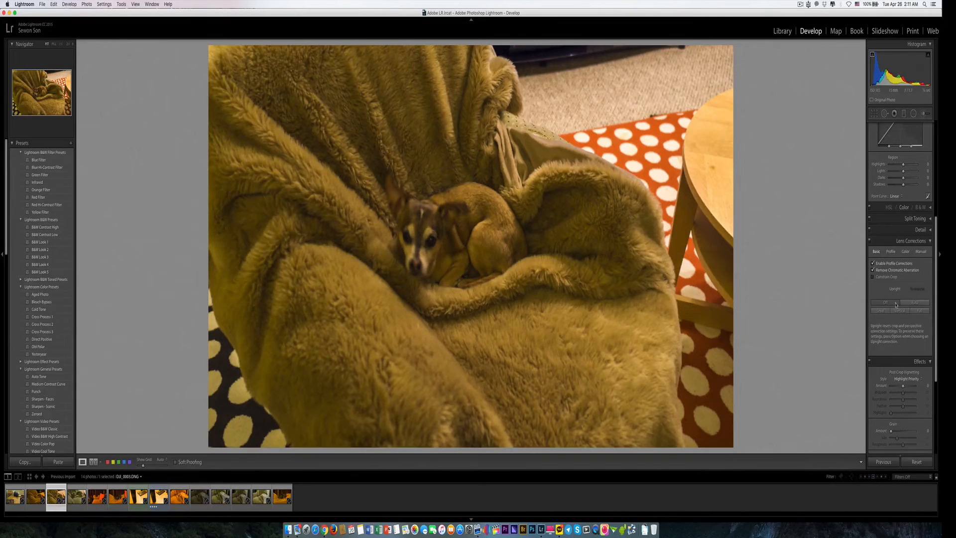
{"action": "left_click", "coordinate": [915, 303]}
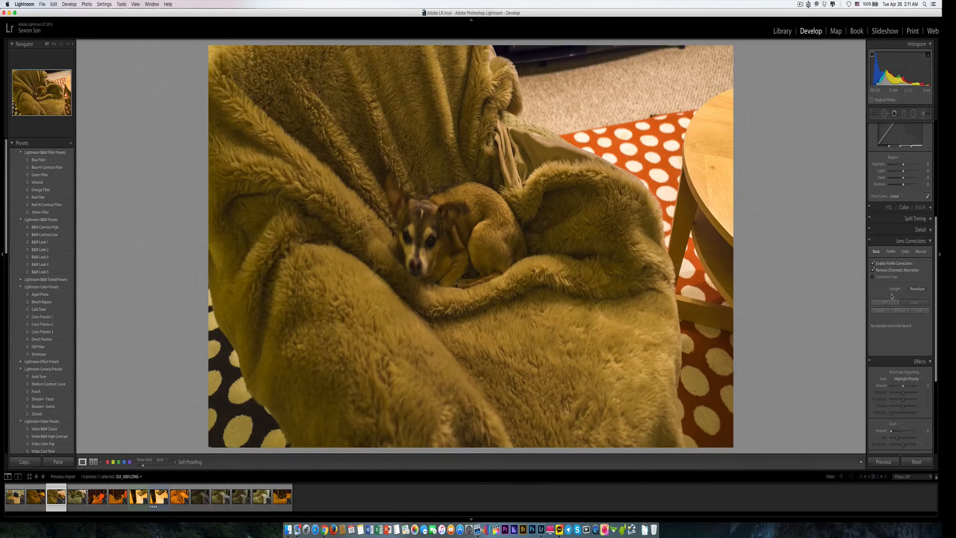
- Crop the table off the dog photo's right side, keeping the full height, and apply the crop
{"action": "scroll", "coordinate": [891, 295], "scroll_direction": "up", "scroll_amount": 2}
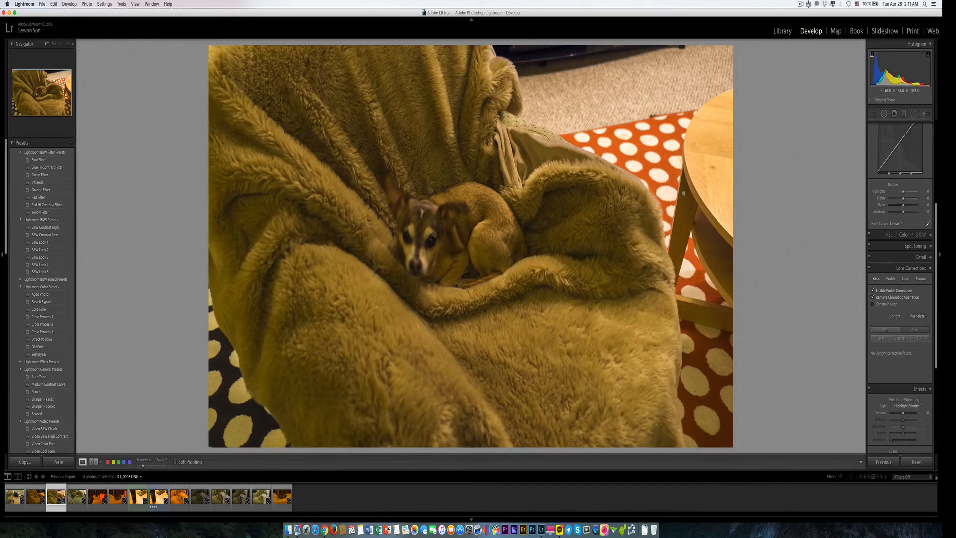
{"action": "scroll", "coordinate": [874, 207], "scroll_direction": "up", "scroll_amount": 10}
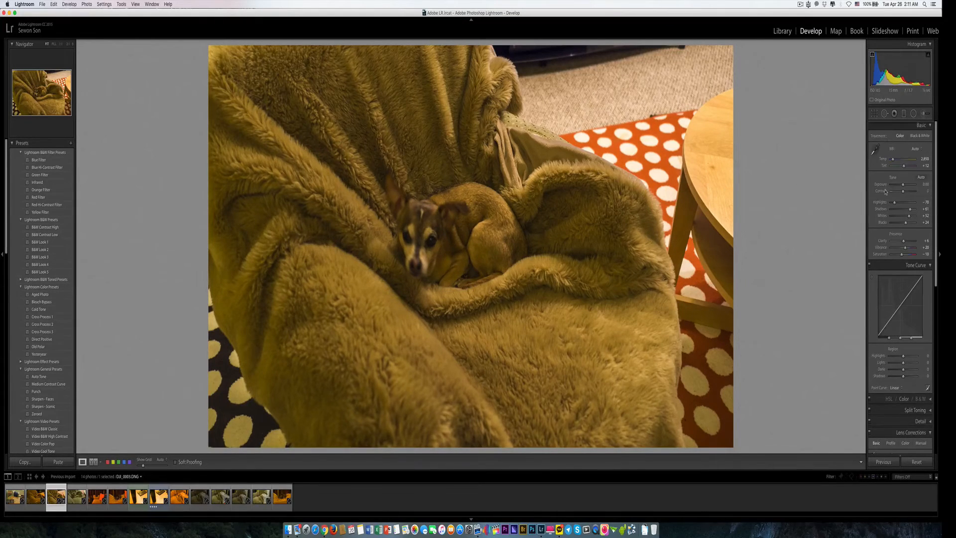
{"action": "left_click", "coordinate": [873, 114]}
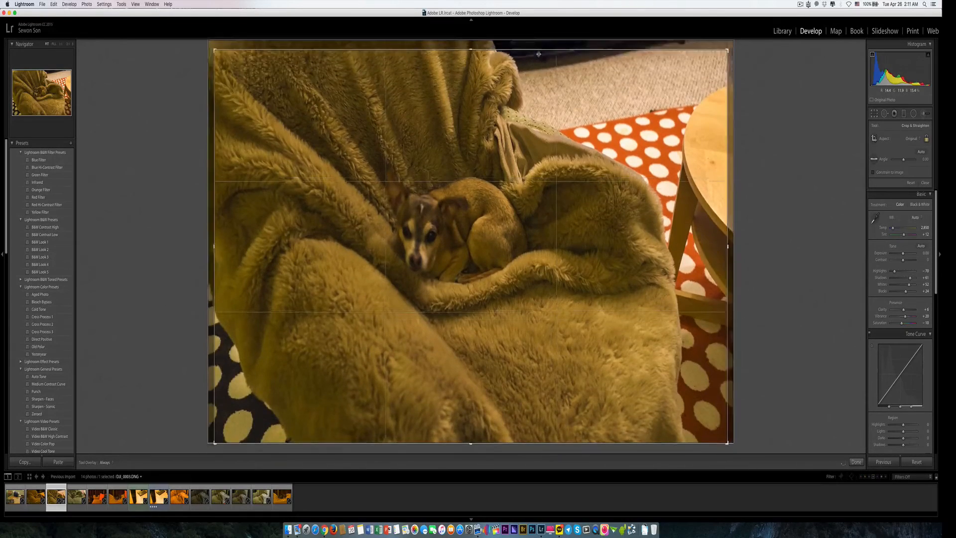
{"action": "mouse_move", "coordinate": [540, 54]}
{"action": "left_mouse_down"}
{"action": "mouse_move", "coordinate": [540, 75]}
{"action": "mouse_move", "coordinate": [542, 46]}
{"action": "mouse_move", "coordinate": [542, 96]}
{"action": "mouse_move", "coordinate": [547, 43]}
{"action": "mouse_move", "coordinate": [548, 111]}
{"action": "mouse_move", "coordinate": [547, 44]}
{"action": "left_mouse_up"}
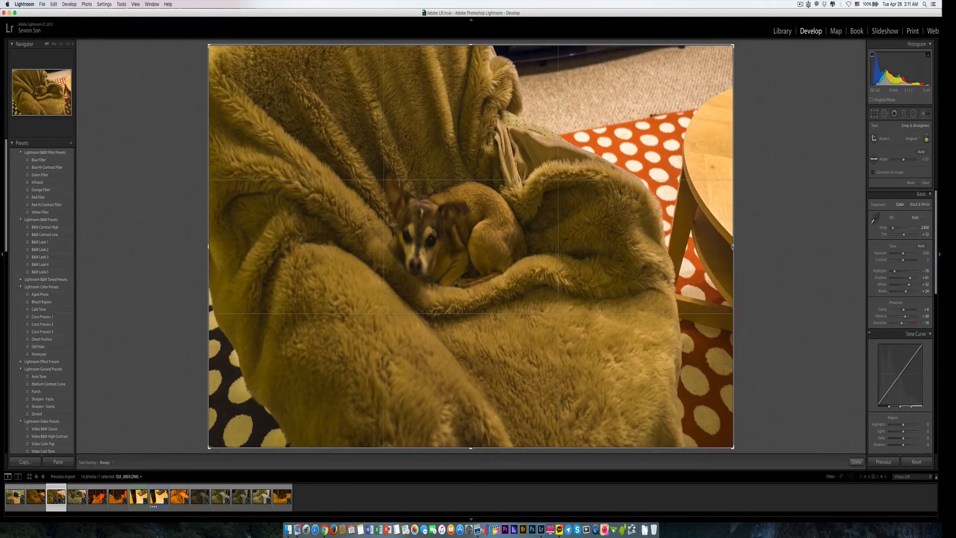
{"action": "left_click_drag", "start_coordinate": [732, 246], "coordinate": [698, 248]}
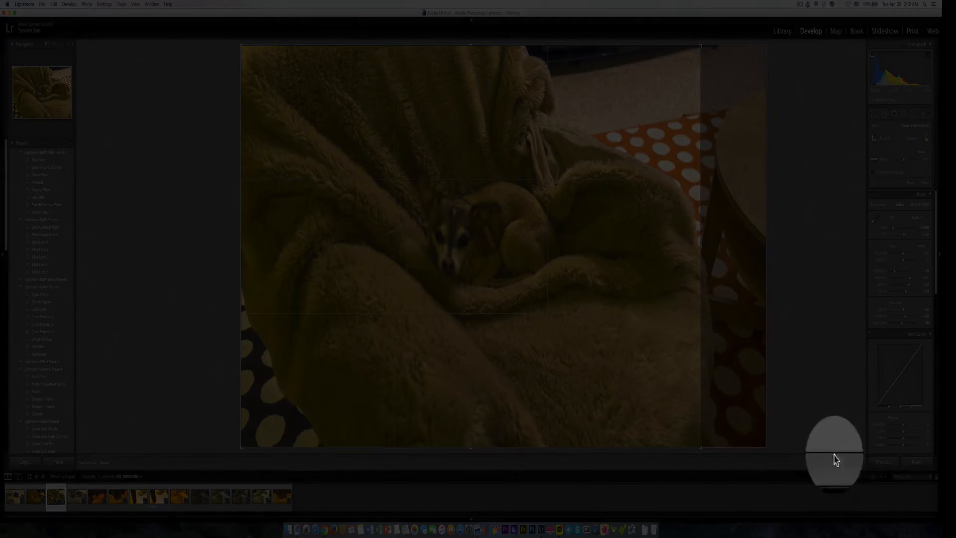
{"action": "left_click", "coordinate": [853, 465]}
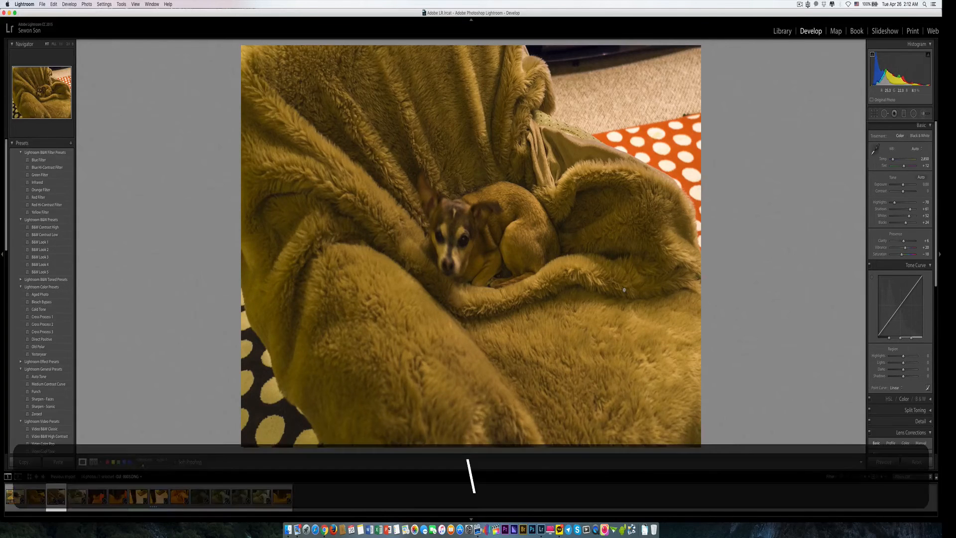
- Compare the unedited and edited dog photo, first by toggling the full view and finally side by side
{"action": "key", "text": "backslash"}
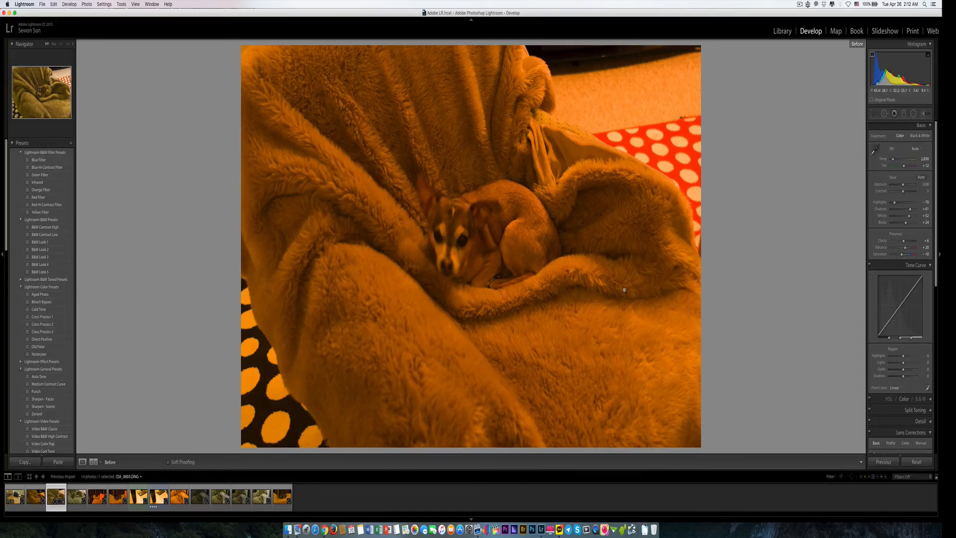
{"action": "key", "text": "backslash"}
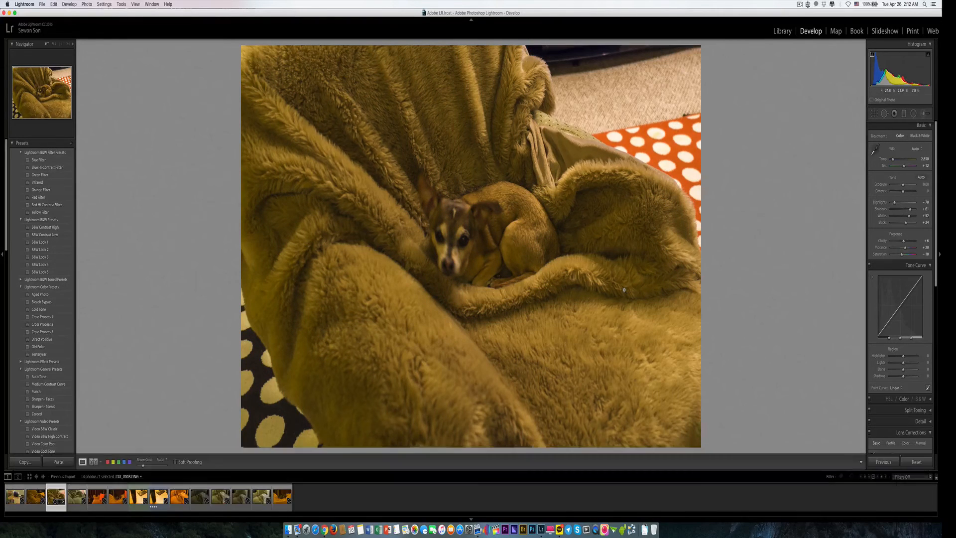
{"action": "key", "text": "backslash"}
{"action": "key", "text": "backslash"}
{"action": "key", "text": "y"}
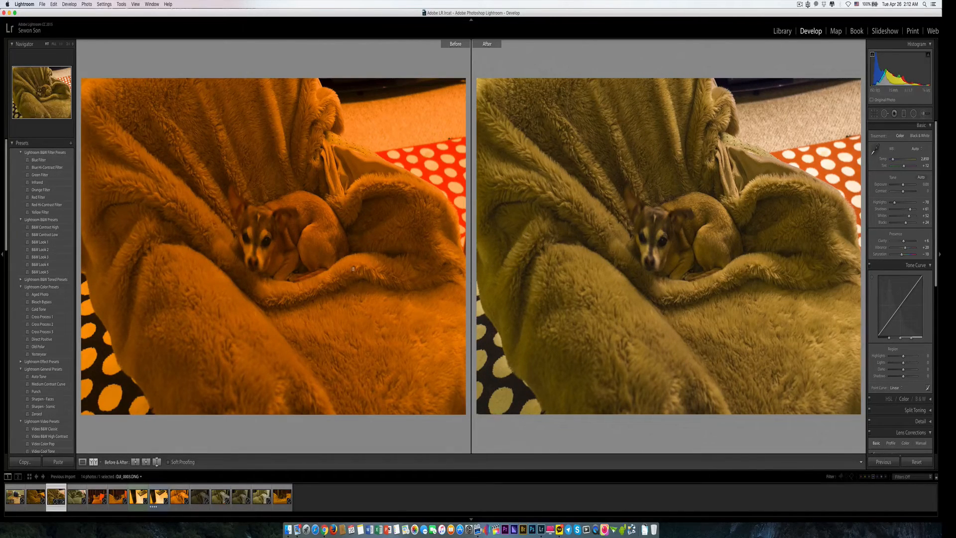
- Return the photo to its Clarity +6 history state and leave the side-by-side comparison
{"action": "left_click", "coordinate": [13, 145]}
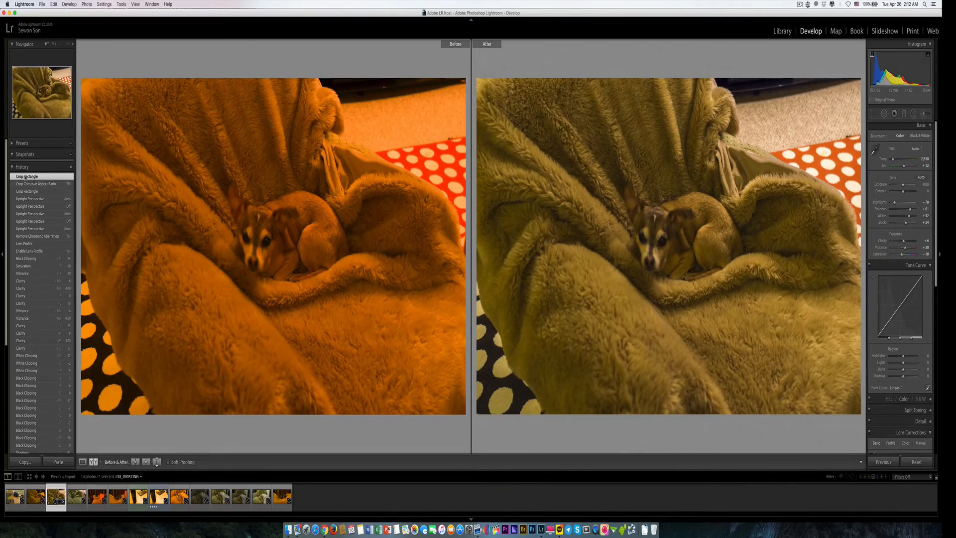
{"action": "scroll", "coordinate": [45, 209], "scroll_direction": "down", "scroll_amount": 10}
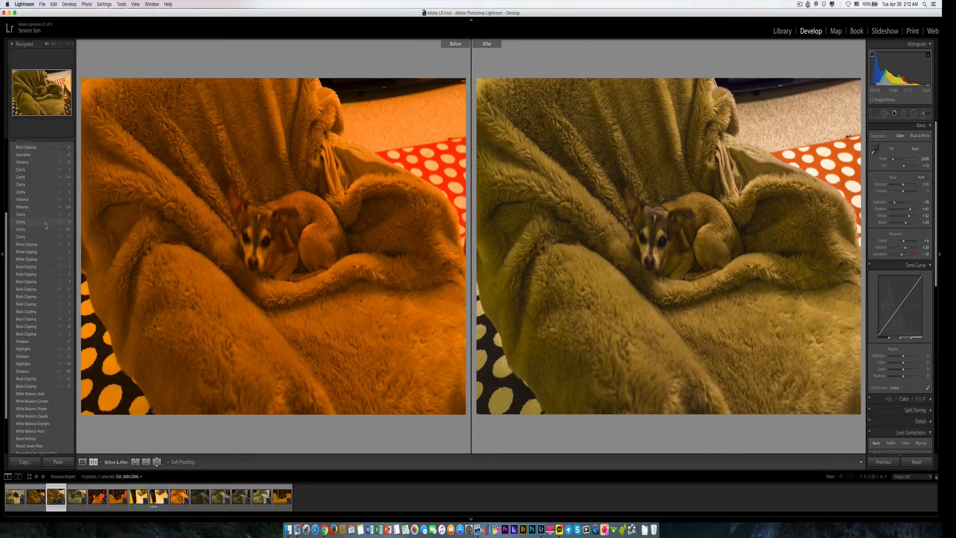
{"action": "scroll", "coordinate": [45, 226], "scroll_direction": "up", "scroll_amount": 8}
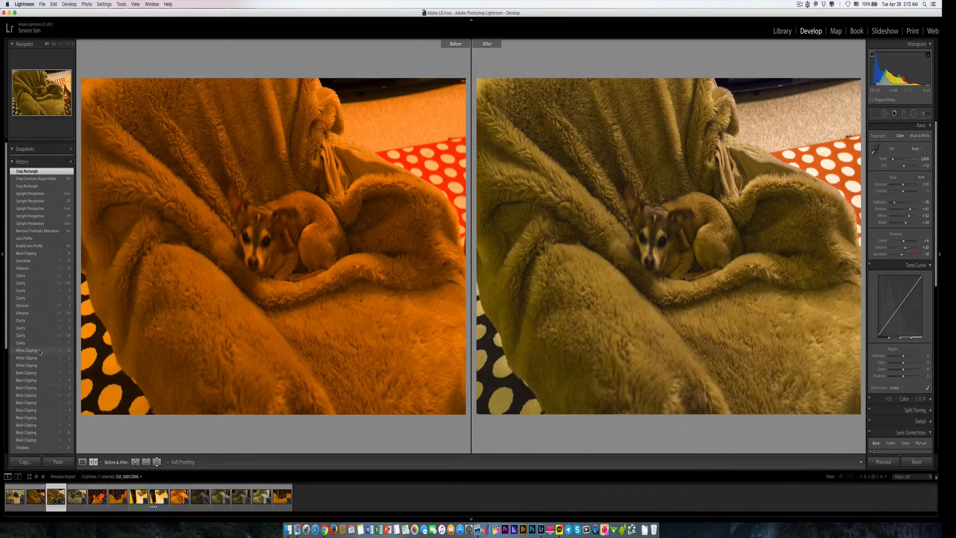
{"action": "left_click", "coordinate": [31, 276]}
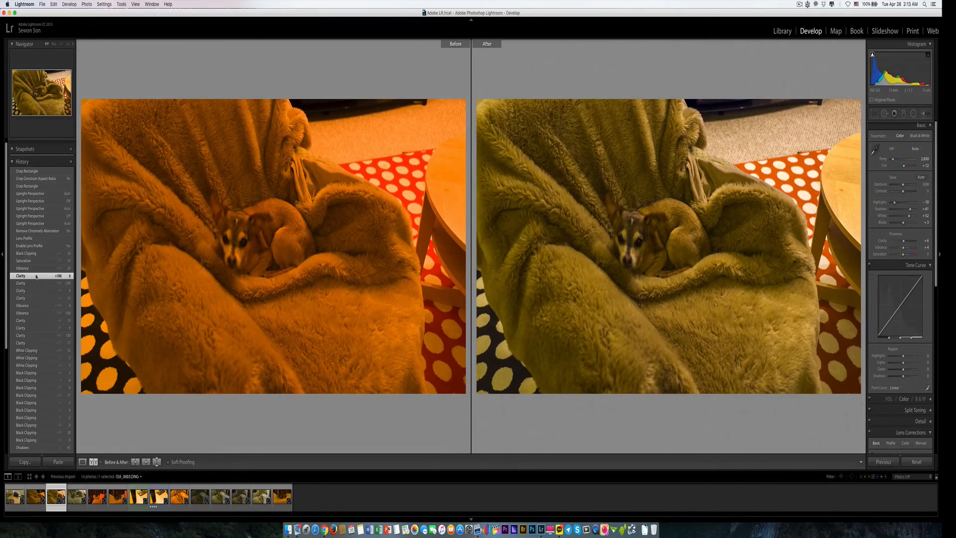
{"action": "key", "text": "y"}
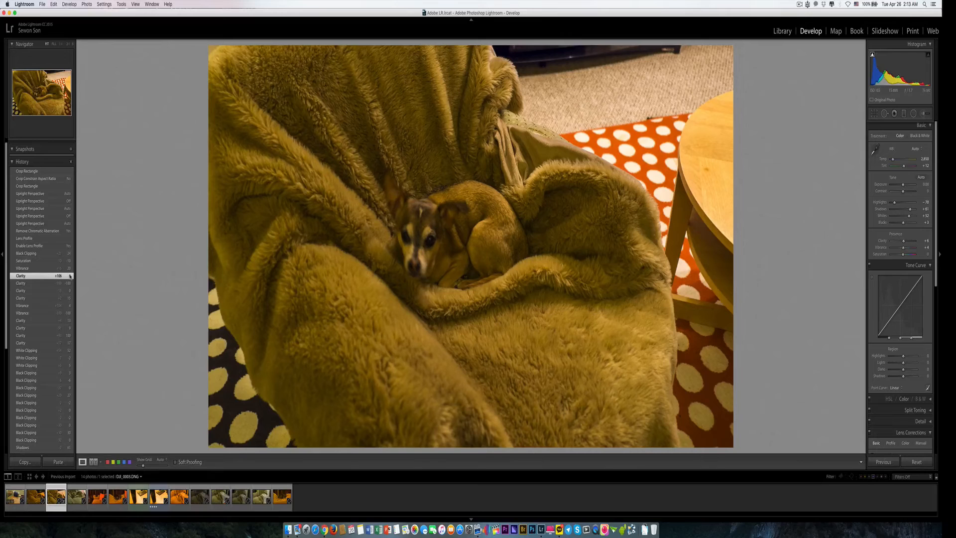
- Compare several earlier Clarity states from the history, including -100, and settle on the Clarity +17 state
{"action": "left_click", "coordinate": [33, 284]}
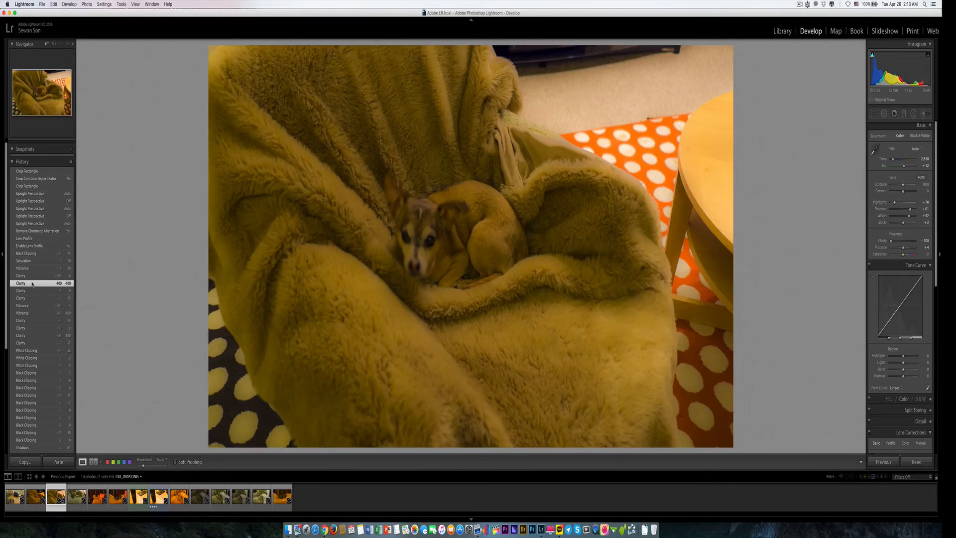
{"action": "left_click", "coordinate": [33, 278]}
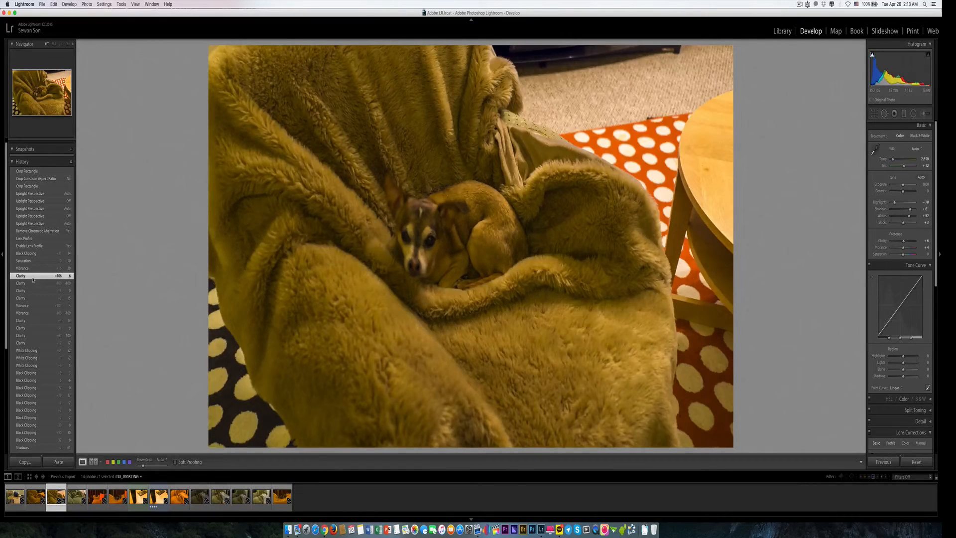
{"action": "left_click", "coordinate": [32, 290]}
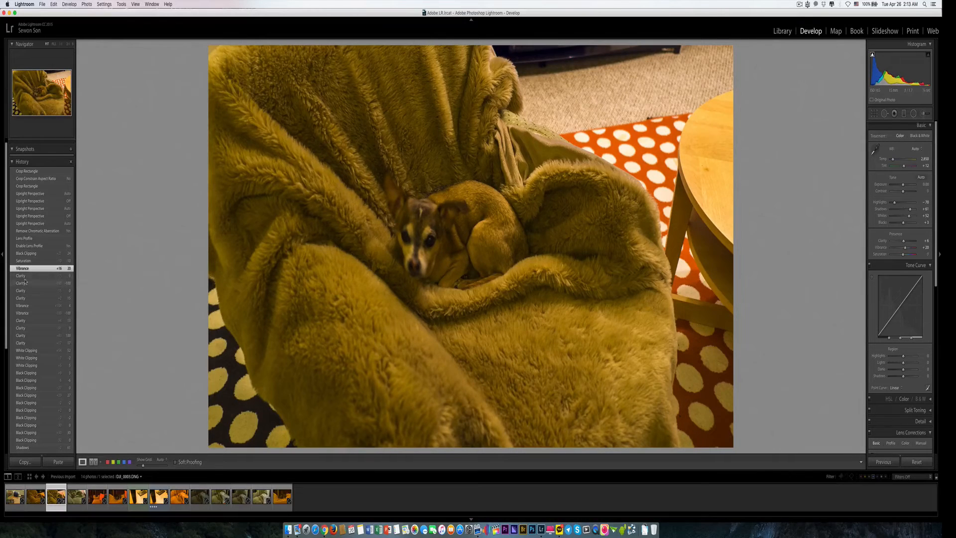
{"action": "left_click", "coordinate": [25, 283]}
{"action": "left_click", "coordinate": [26, 275]}
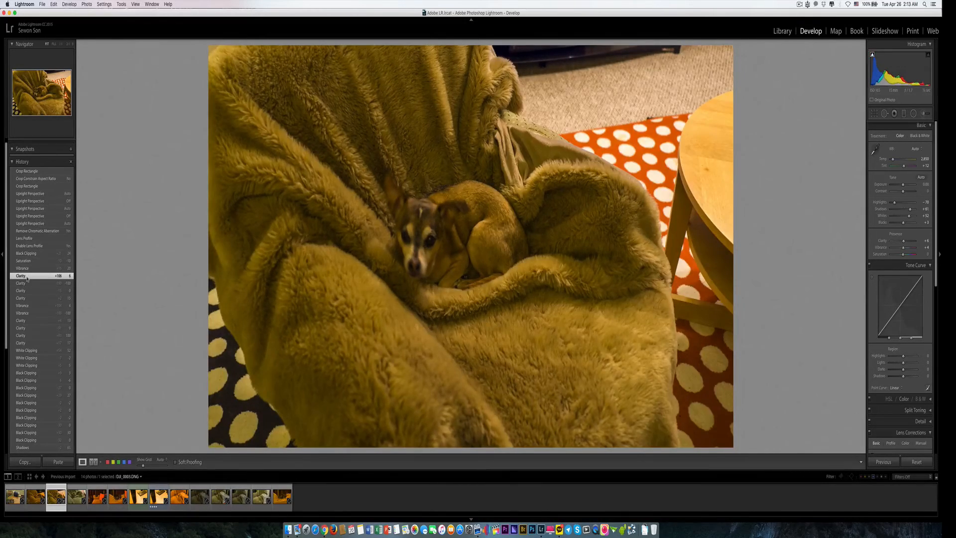
{"action": "left_click", "coordinate": [28, 321]}
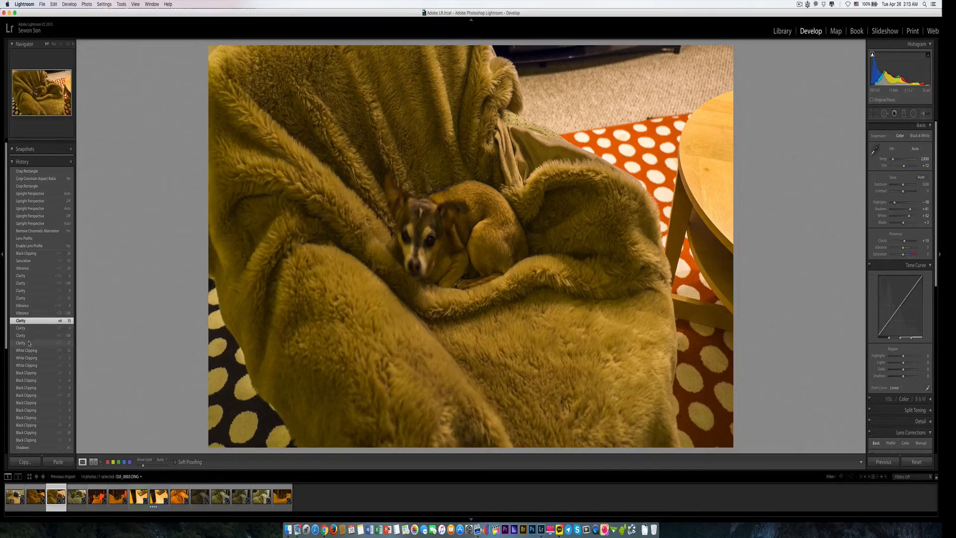
{"action": "left_click", "coordinate": [29, 343]}
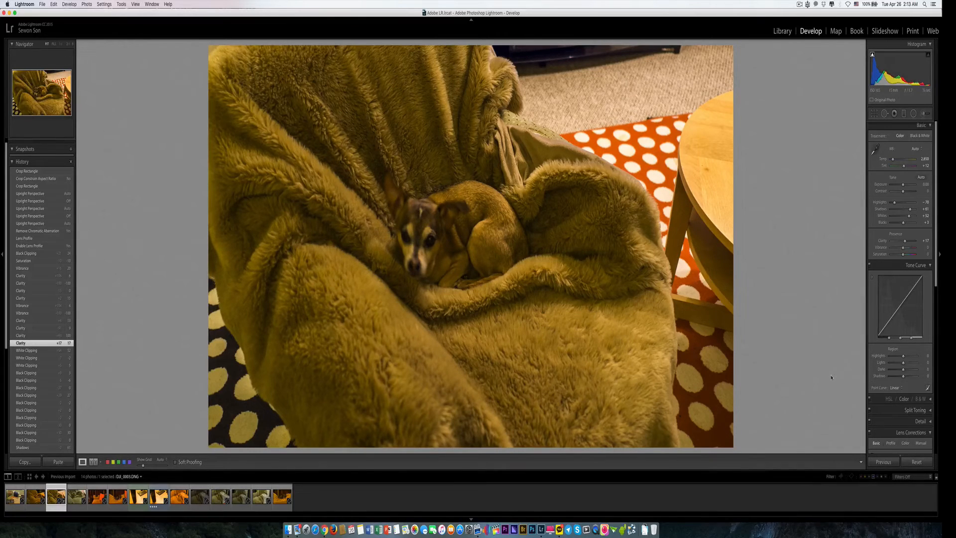
- Try resetting all develop settings of the dog photo, and undo the reset
{"action": "left_click", "coordinate": [916, 462]}
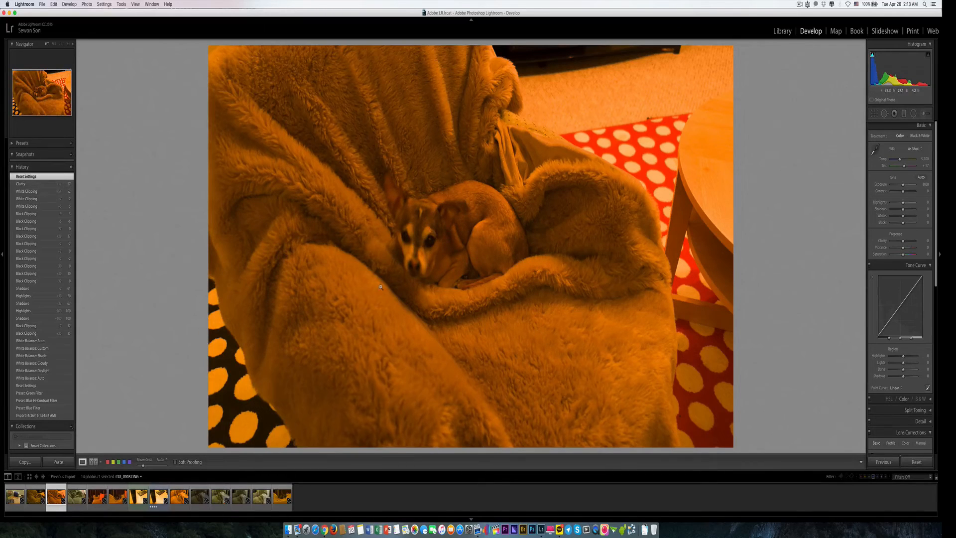
{"action": "key", "text": "super+z"}
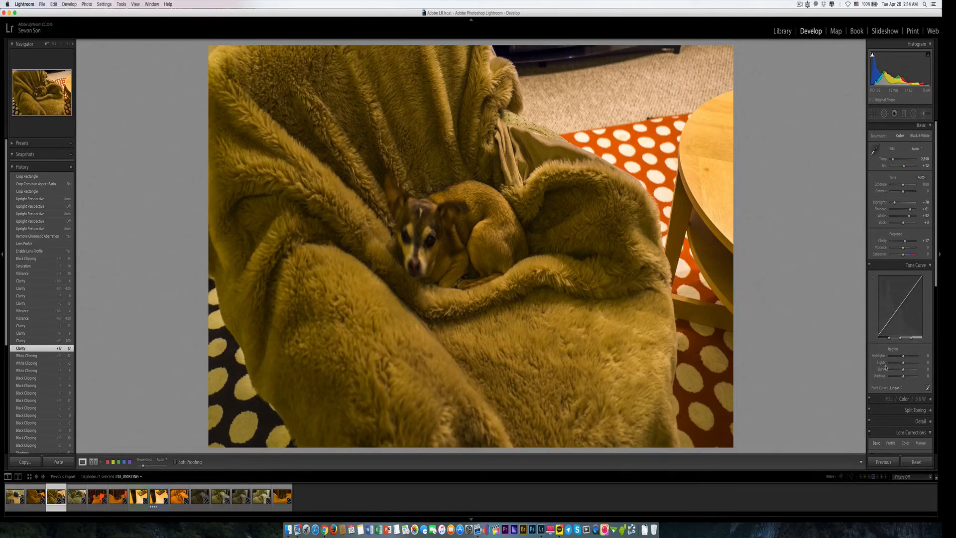
{"action": "scroll", "coordinate": [886, 367], "scroll_direction": "down", "scroll_amount": 2}
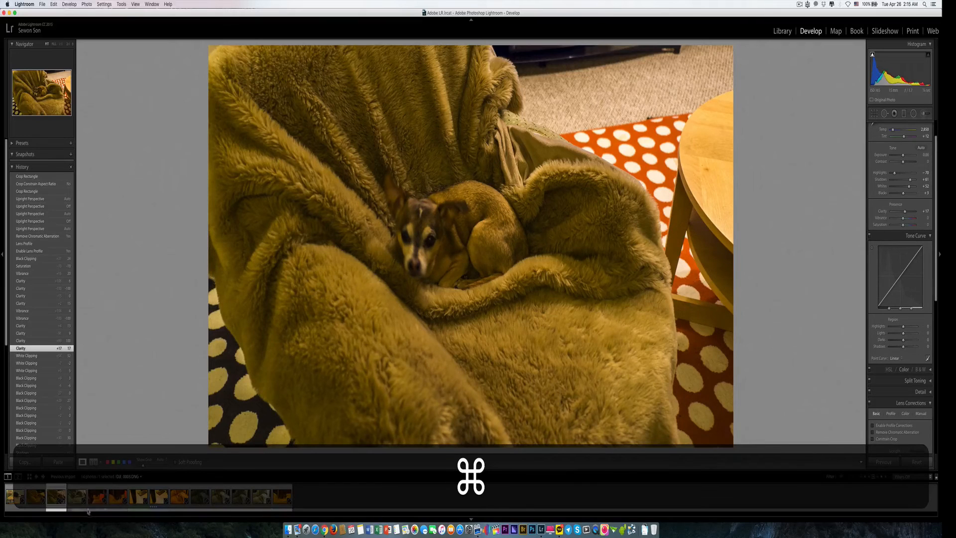
- Add the seventh, eighth and tenth filmstrip photos to the selection and open the export settings for the four files
{"action": "left_click", "coordinate": [134, 504], "text": "super"}
{"action": "left_click", "coordinate": [158, 498], "text": "super"}
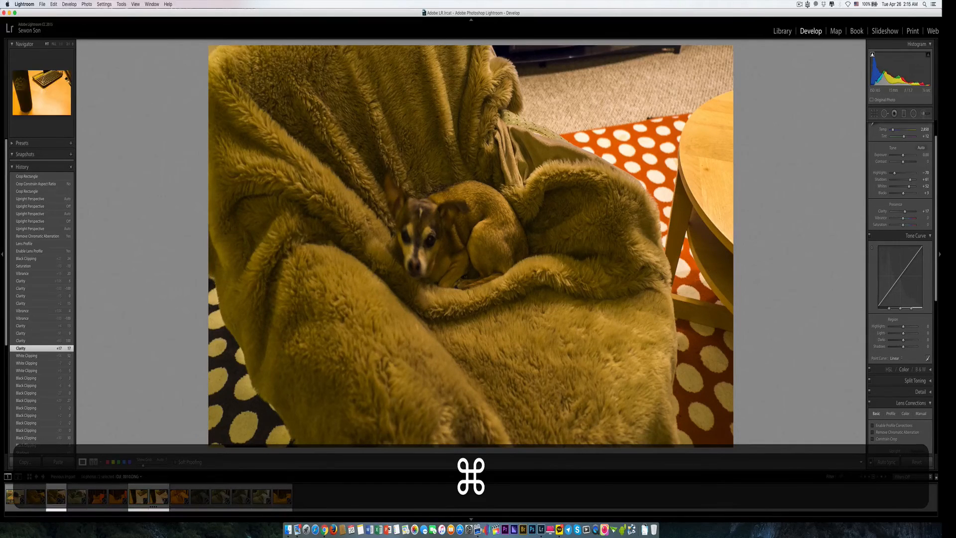
{"action": "left_click", "coordinate": [201, 499], "text": "super"}
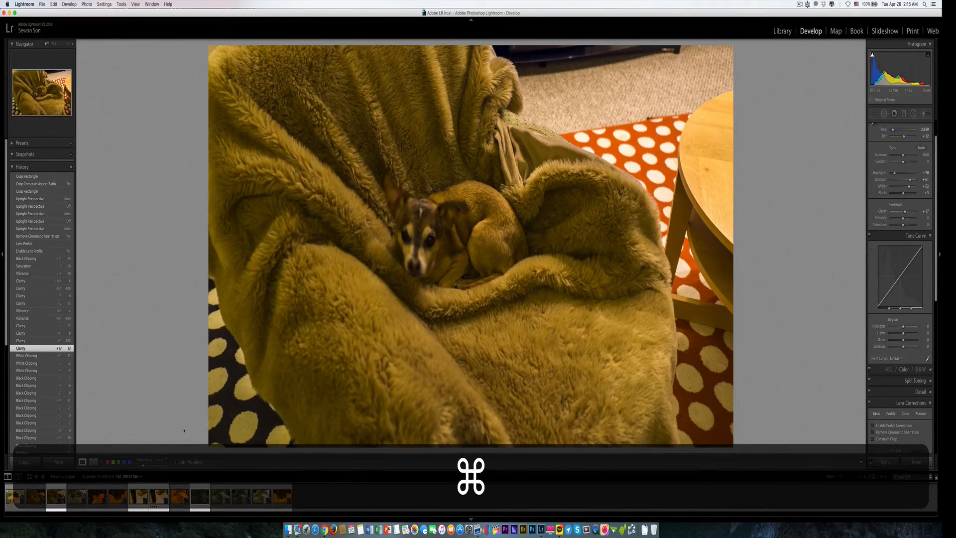
{"action": "left_click", "coordinate": [42, 5]}
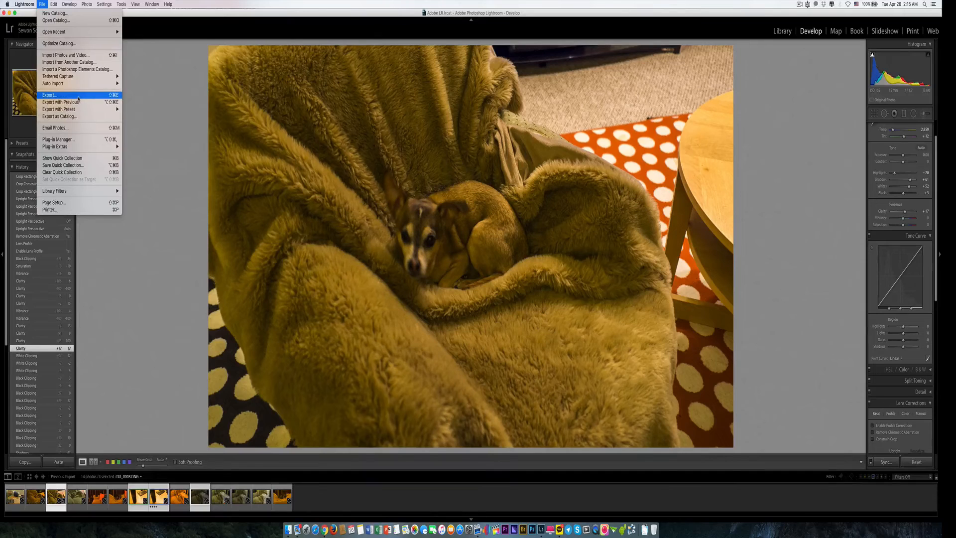
{"action": "left_click", "coordinate": [78, 96]}
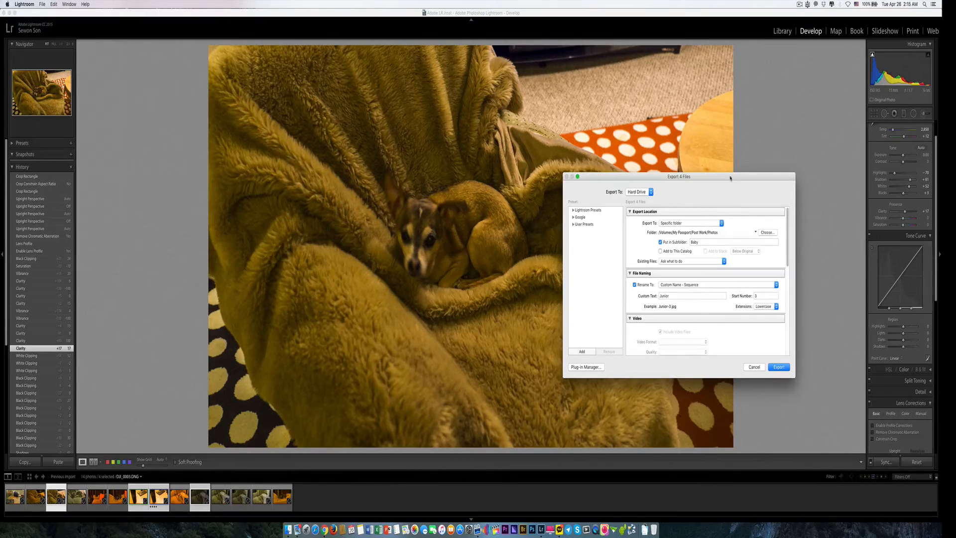
{"action": "left_click_drag", "start_coordinate": [728, 177], "coordinate": [685, 176]}
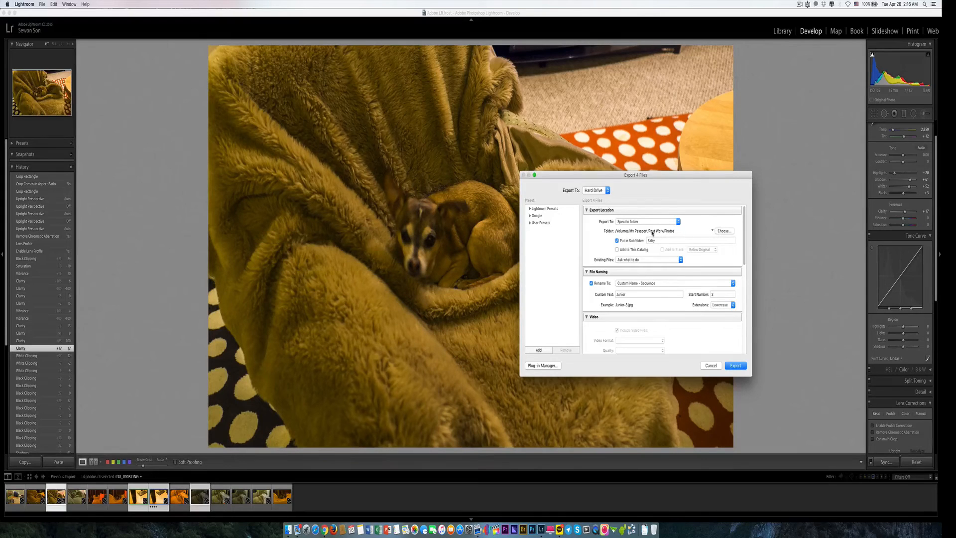
- Choose the Photos folder inside Post Work as the export destination for the four files
{"action": "left_click", "coordinate": [724, 232]}
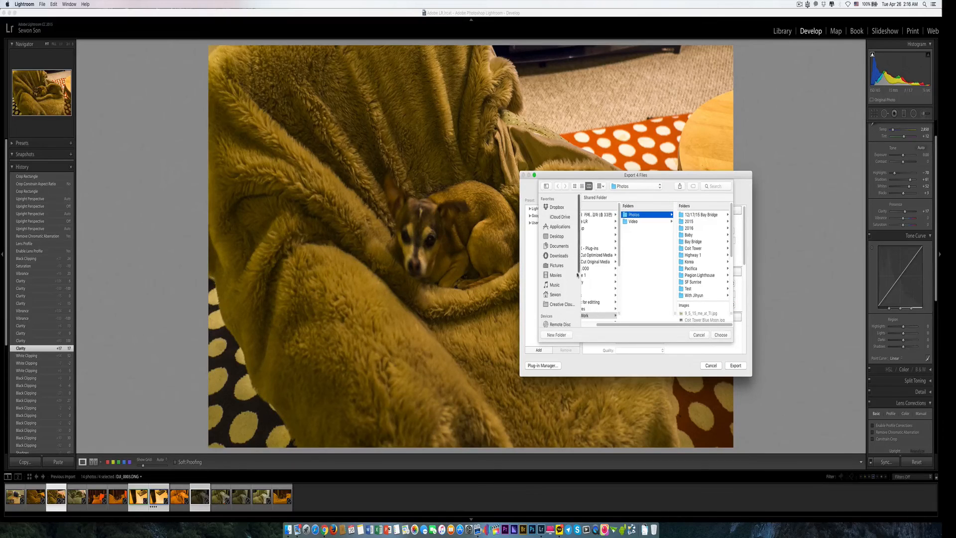
{"action": "scroll", "coordinate": [623, 325], "scroll_direction": "left", "scroll_amount": 2}
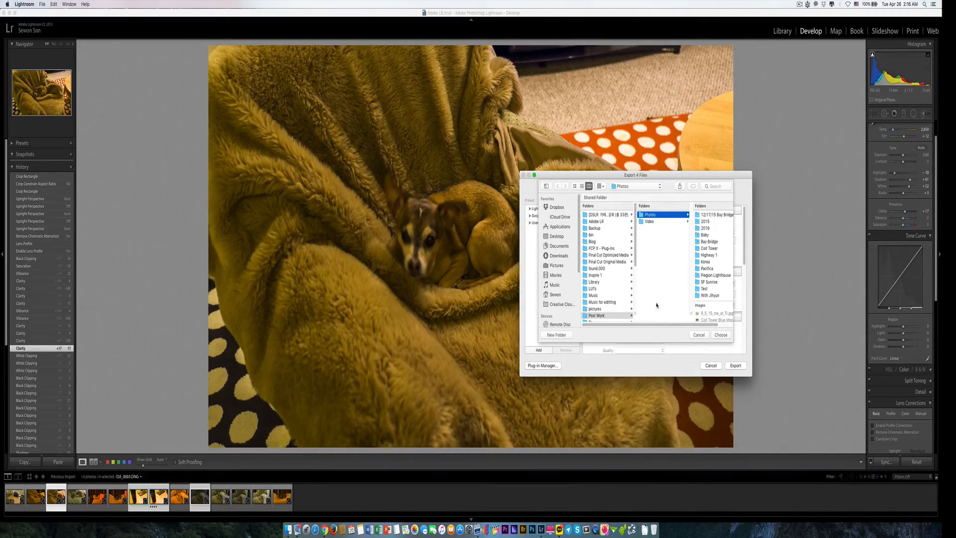
{"action": "scroll", "coordinate": [663, 323], "scroll_direction": "right", "scroll_amount": 2}
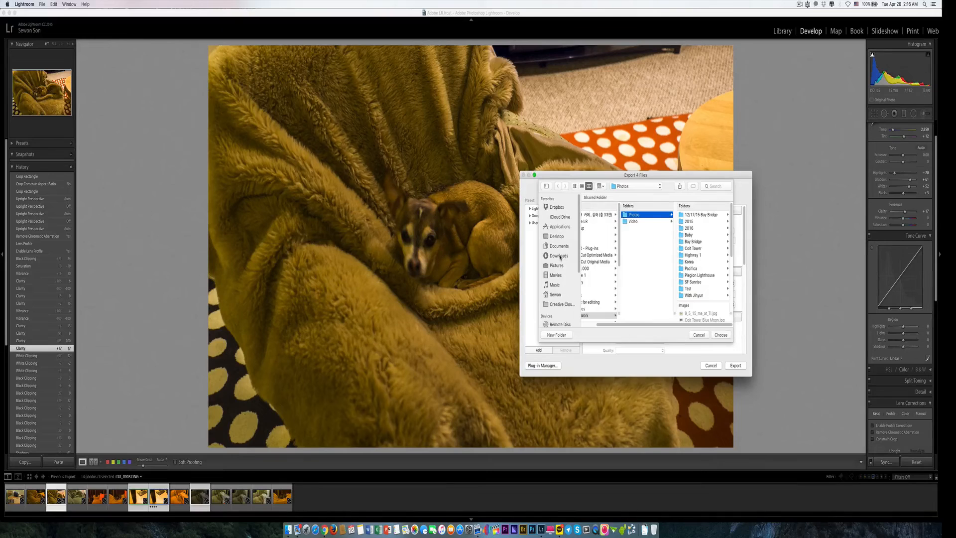
{"action": "left_click", "coordinate": [691, 235]}
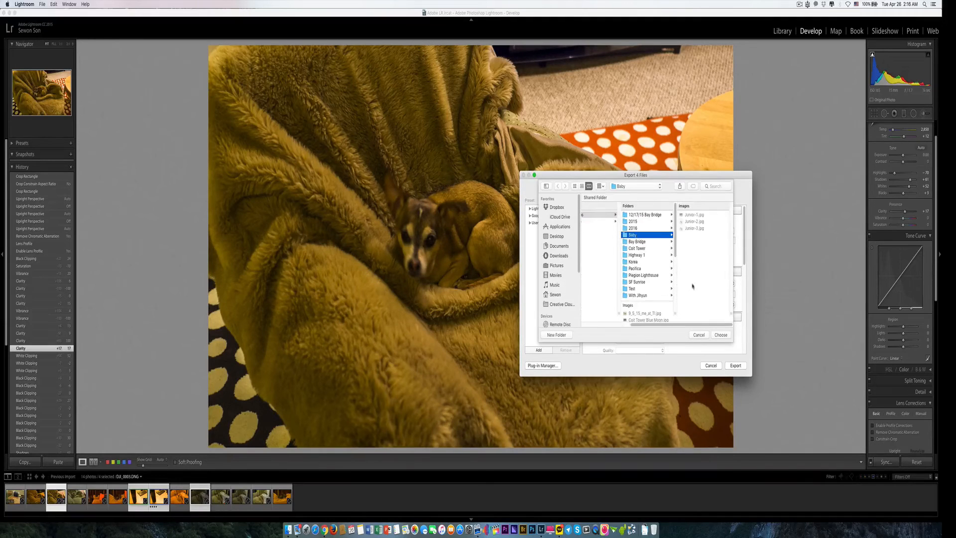
{"action": "scroll", "coordinate": [625, 267], "scroll_direction": "left", "scroll_amount": 5}
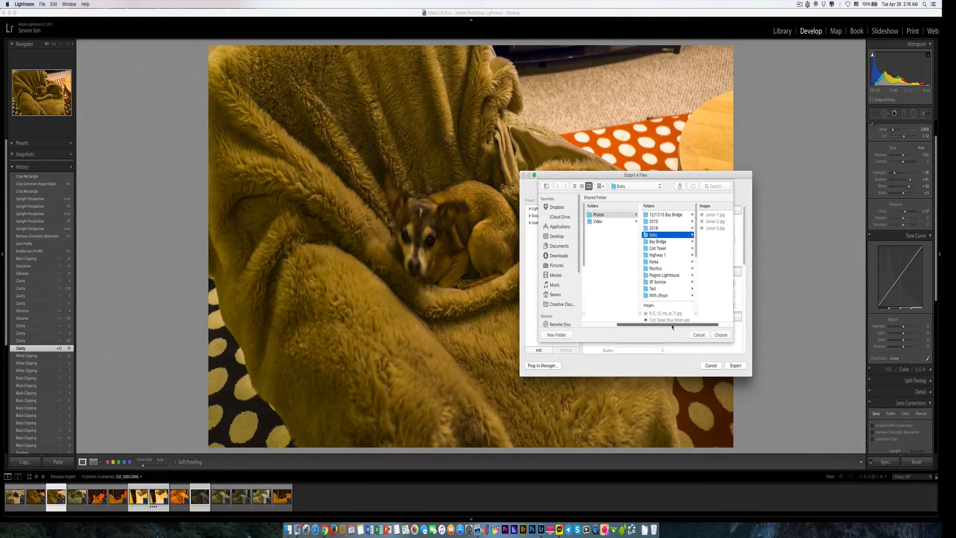
{"action": "left_click", "coordinate": [621, 215]}
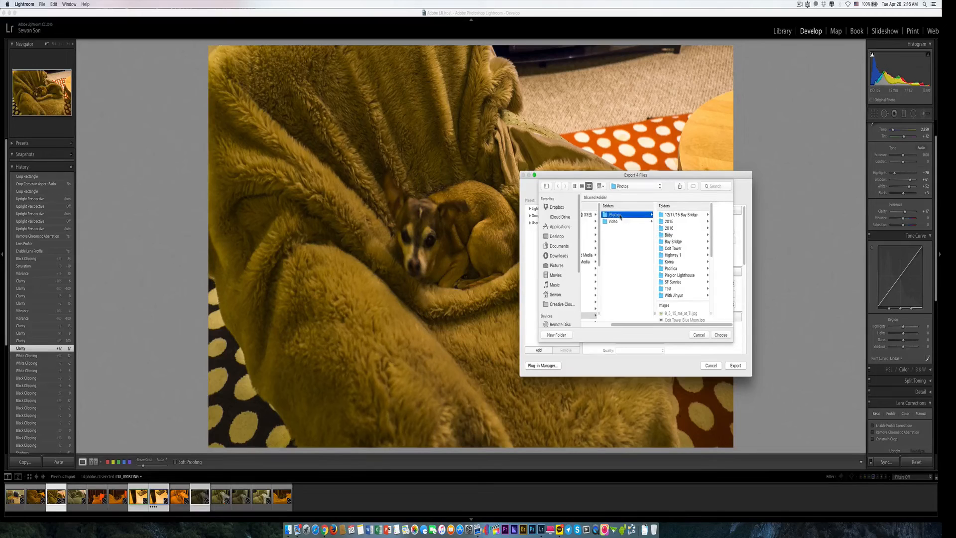
{"action": "left_click", "coordinate": [719, 335]}
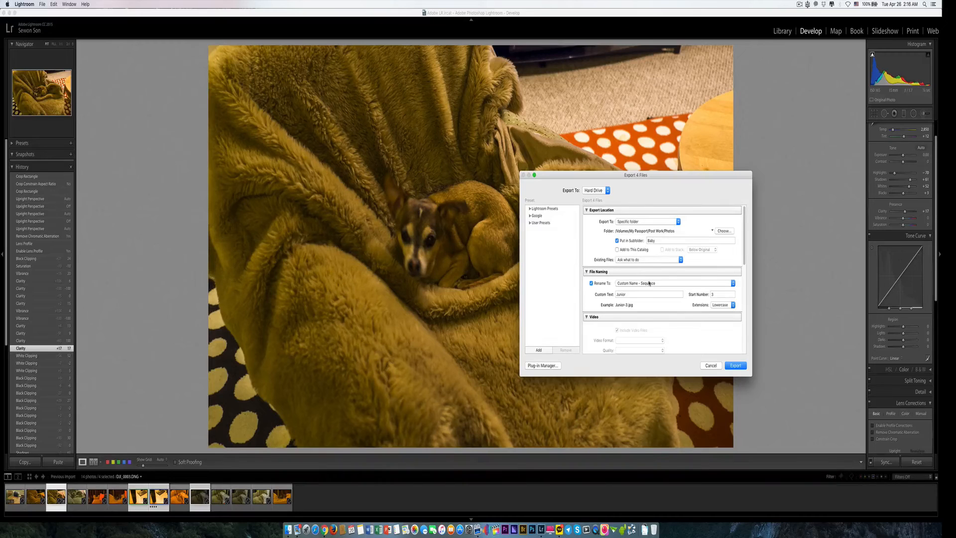
- Keep the Custom Name - Sequence naming for the exported files and set the start number to 10
{"action": "scroll", "coordinate": [648, 282], "scroll_direction": "down", "scroll_amount": 3}
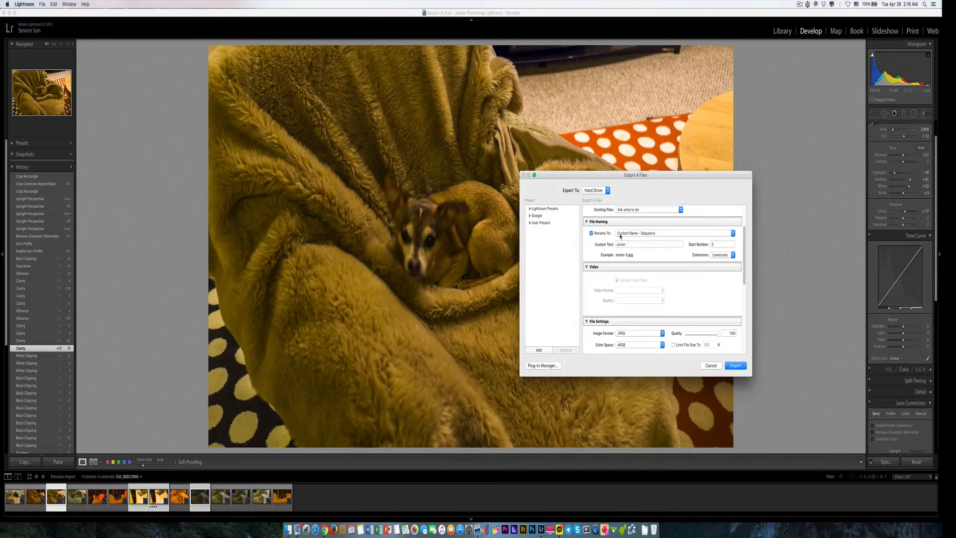
{"action": "left_click", "coordinate": [693, 234]}
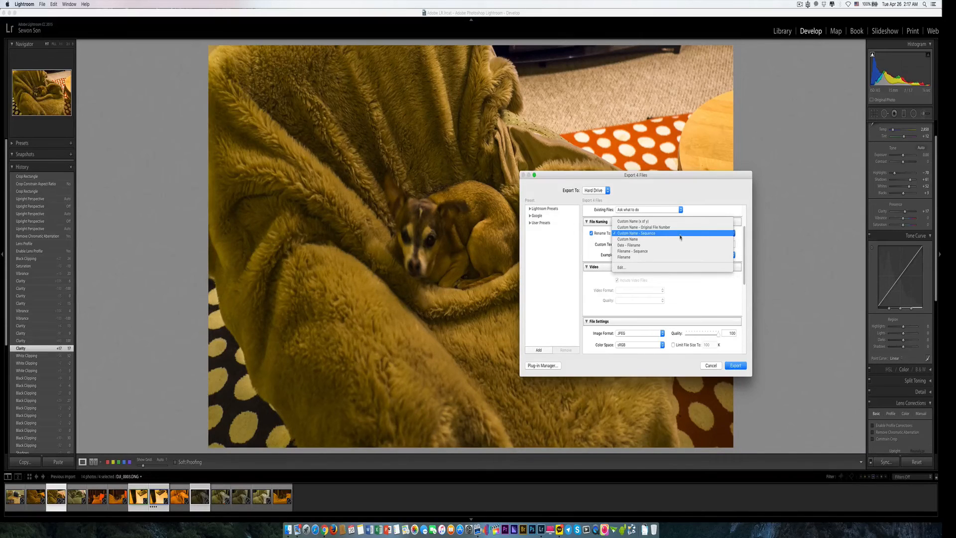
{"action": "left_click", "coordinate": [679, 234]}
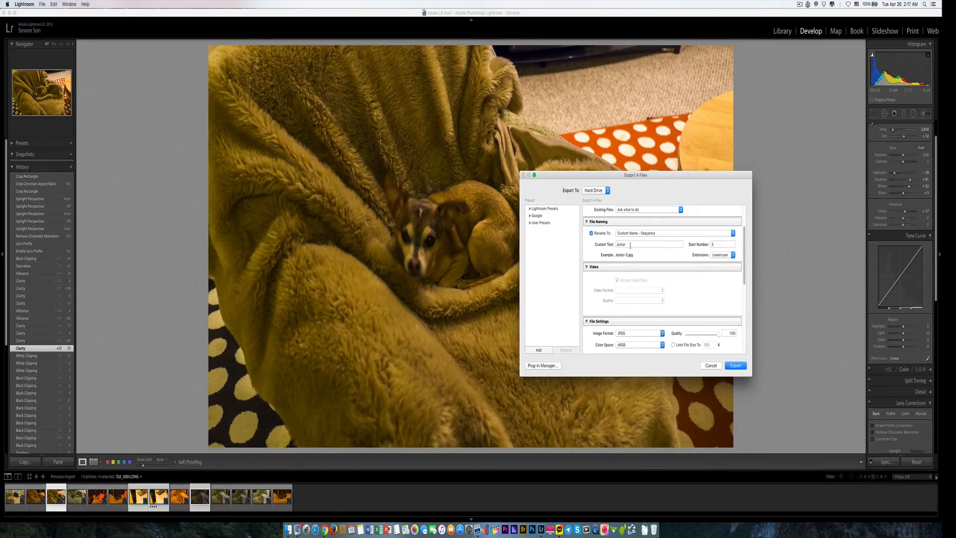
{"action": "left_click_drag", "start_coordinate": [713, 244], "coordinate": [689, 248]}
{"action": "type", "text": "1"}
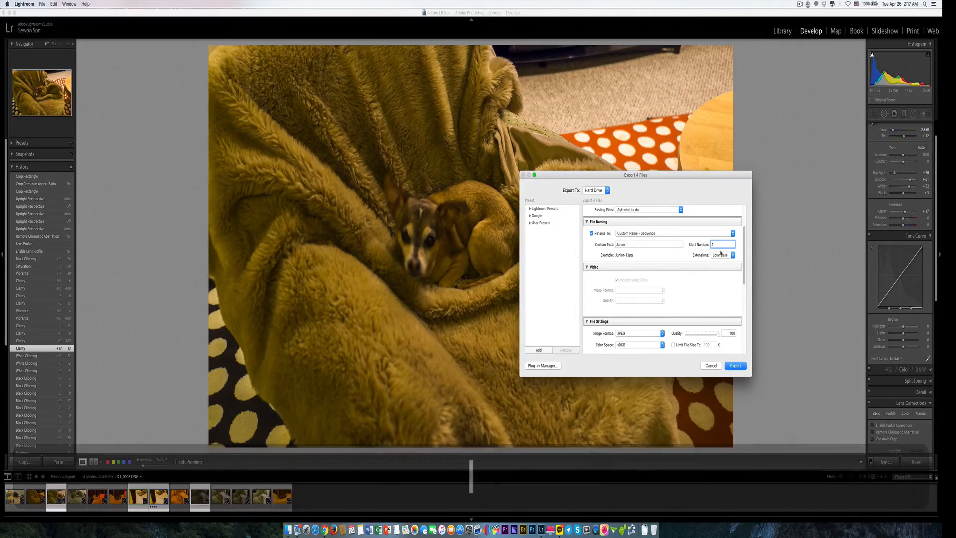
{"action": "type", "text": "5"}
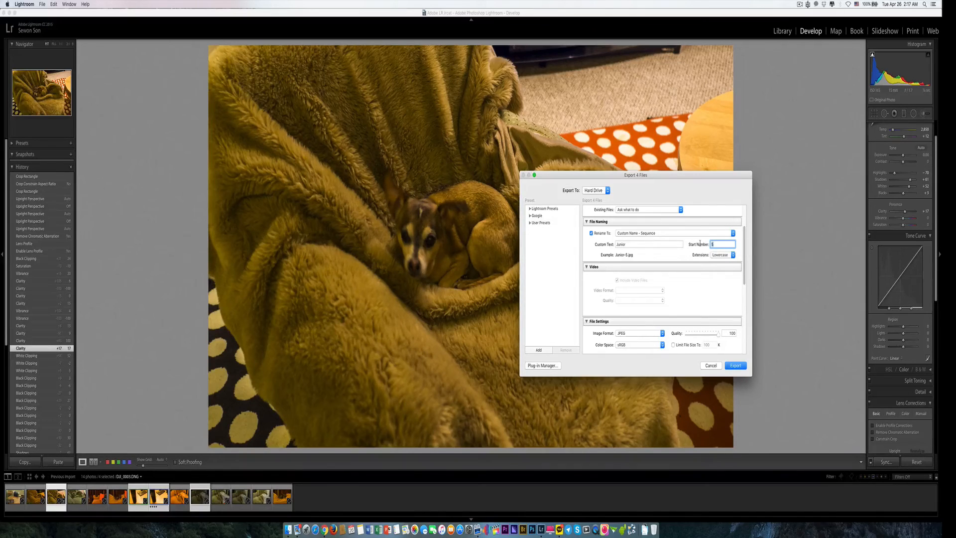
{"action": "type", "text": "10"}
- Try the TIFF image format with the sRGB color space, and return the format to JPEG at quality 100
{"action": "scroll", "coordinate": [684, 281], "scroll_direction": "down", "scroll_amount": 3}
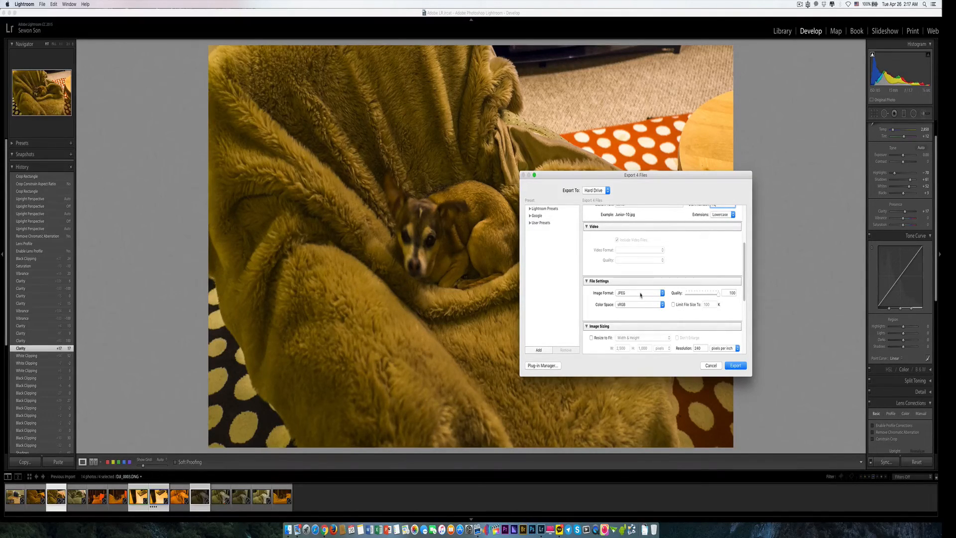
{"action": "left_click", "coordinate": [709, 295]}
{"action": "left_click_drag", "start_coordinate": [709, 296], "coordinate": [729, 296]}
{"action": "left_click", "coordinate": [642, 295]}
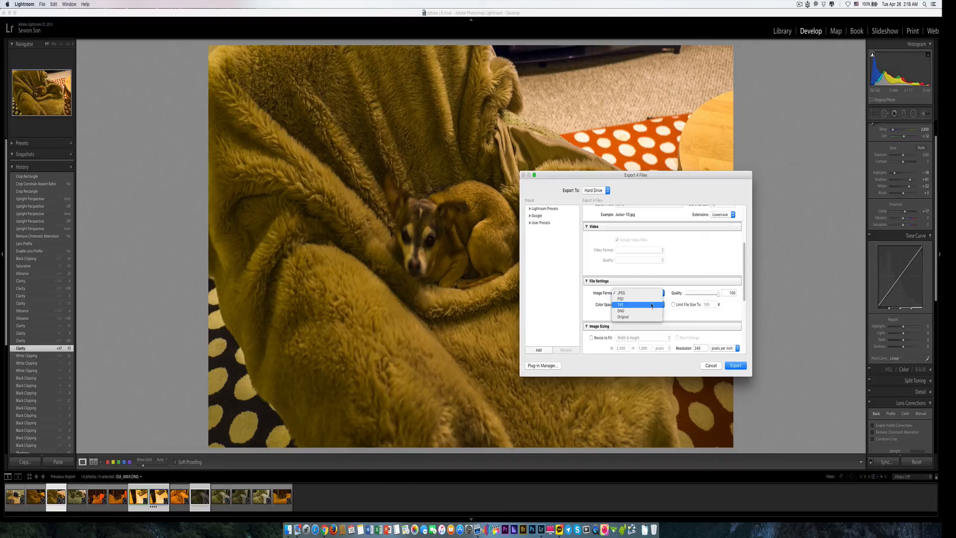
{"action": "left_click", "coordinate": [652, 305]}
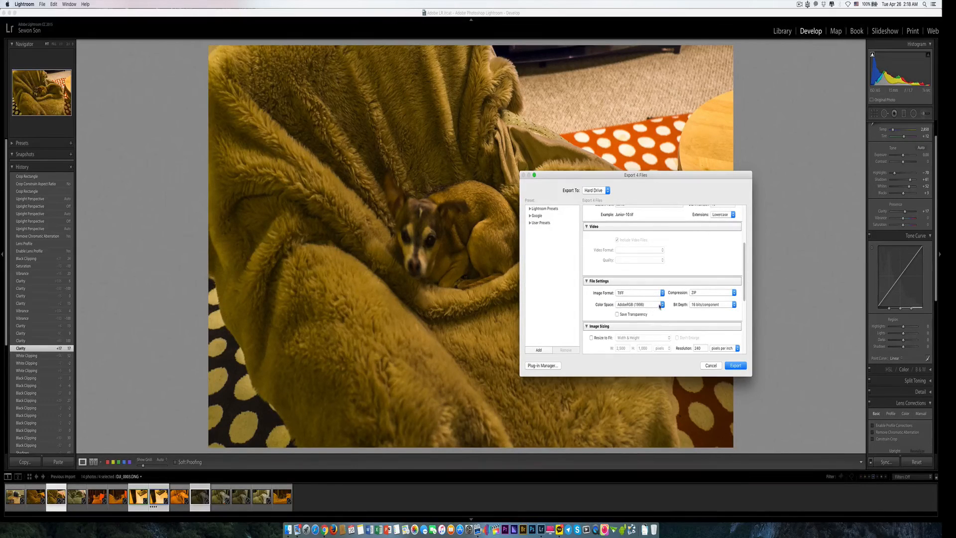
{"action": "left_click", "coordinate": [656, 305]}
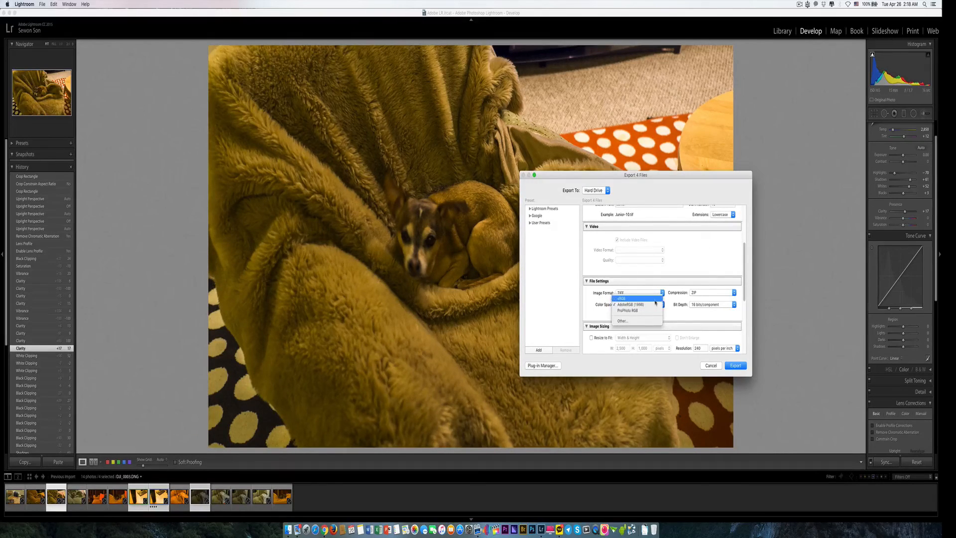
{"action": "left_click", "coordinate": [654, 299]}
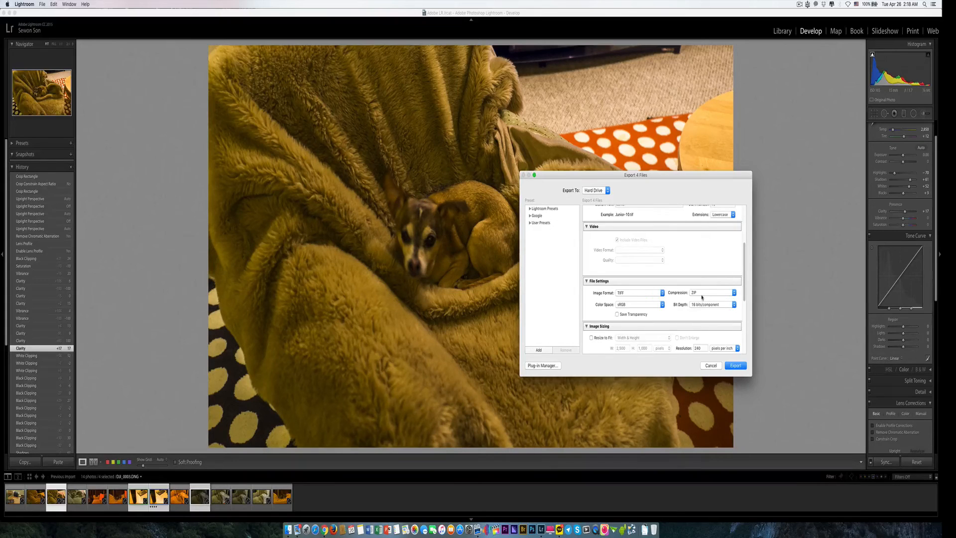
{"action": "left_click", "coordinate": [662, 293]}
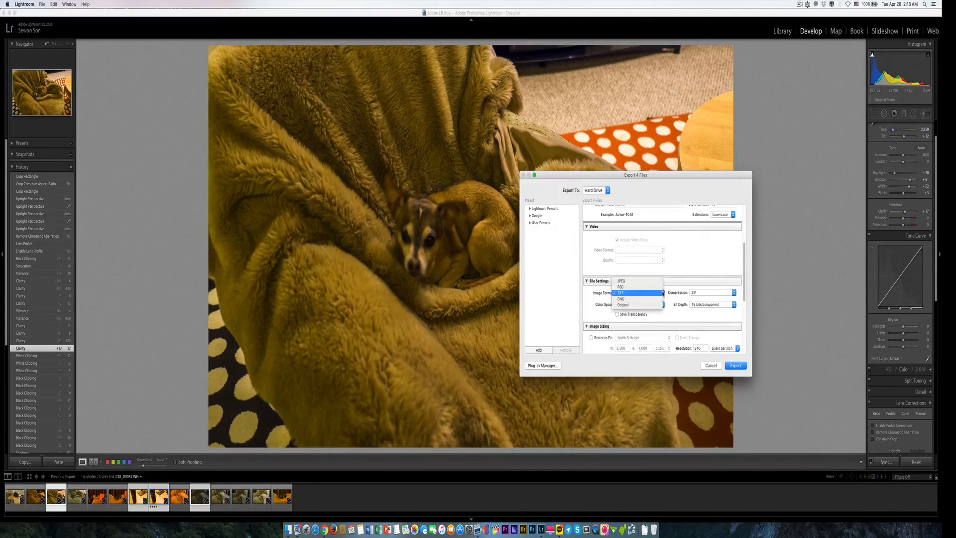
{"action": "left_click", "coordinate": [656, 282]}
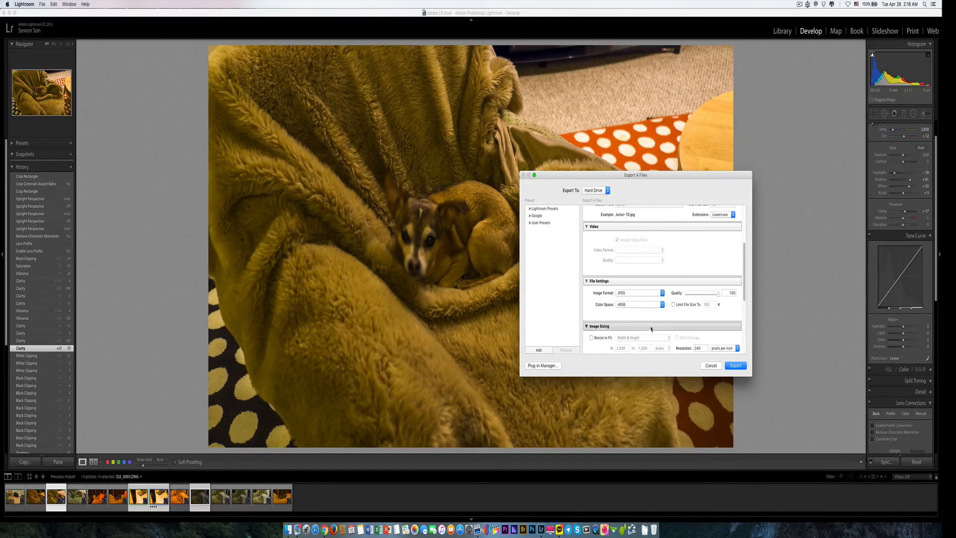
- Try enabling Resize to Fit in the image sizing options, and turn it off again
{"action": "scroll", "coordinate": [658, 316], "scroll_direction": "down", "scroll_amount": 2}
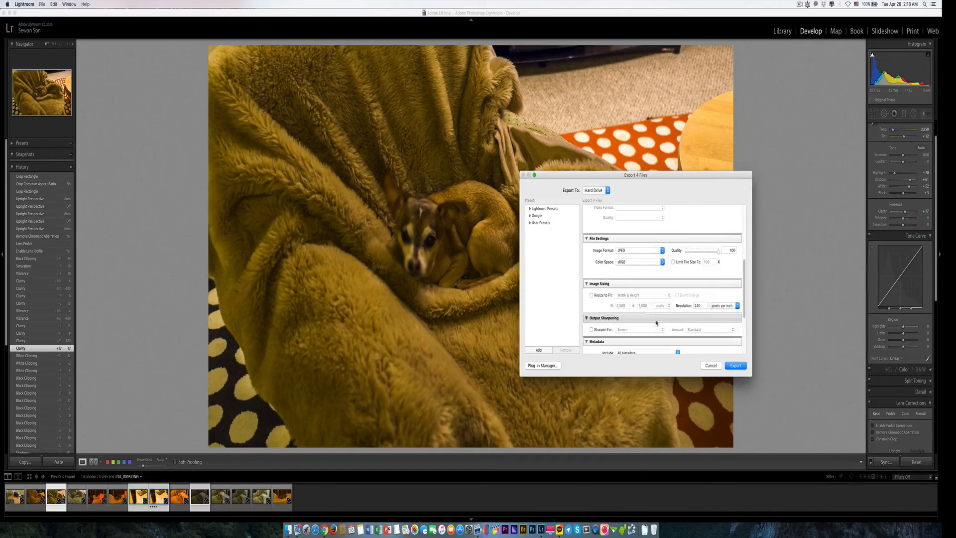
{"action": "left_click", "coordinate": [592, 295]}
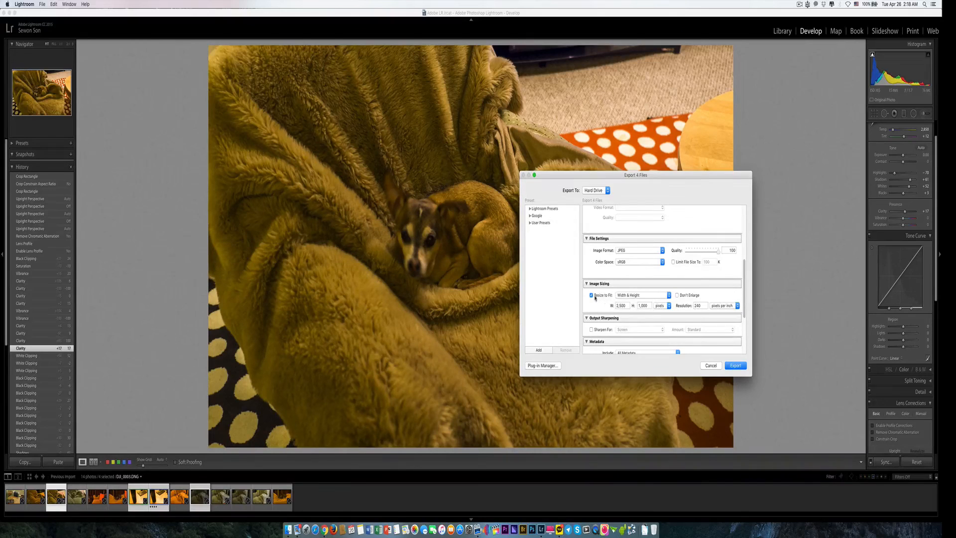
{"action": "left_click", "coordinate": [595, 298]}
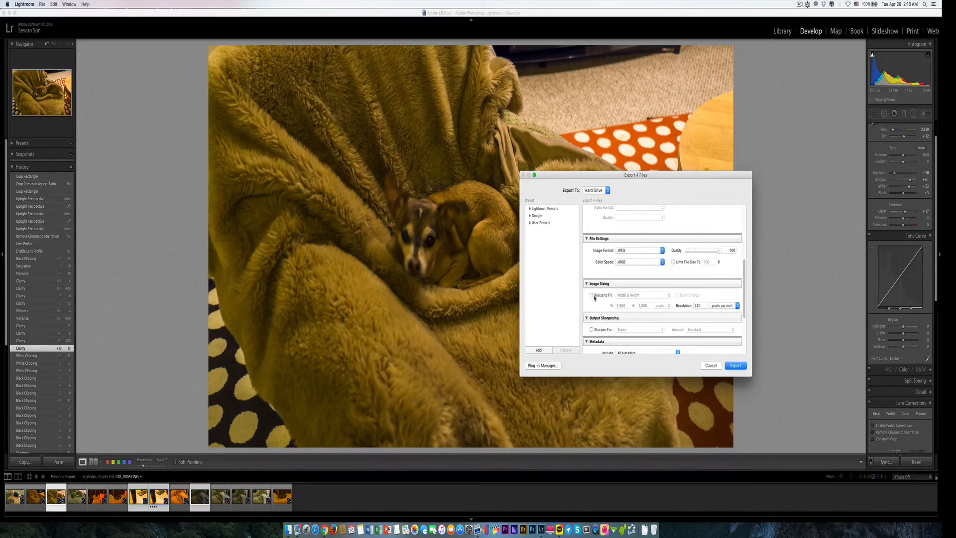
- Toggle the removal of person and location info from the exported metadata, leaving both removal options enabled
{"action": "scroll", "coordinate": [598, 296], "scroll_direction": "down", "scroll_amount": 3}
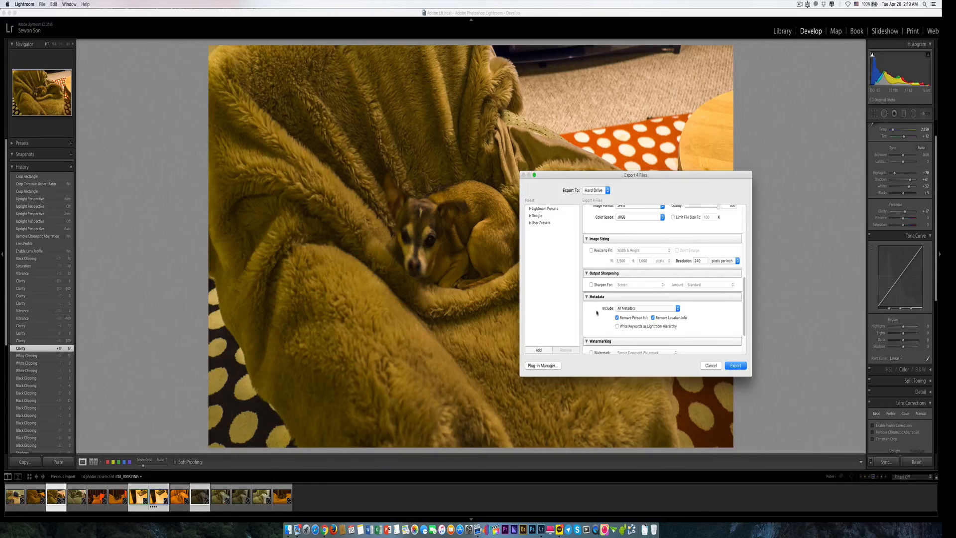
{"action": "scroll", "coordinate": [652, 309], "scroll_direction": "down", "scroll_amount": 1}
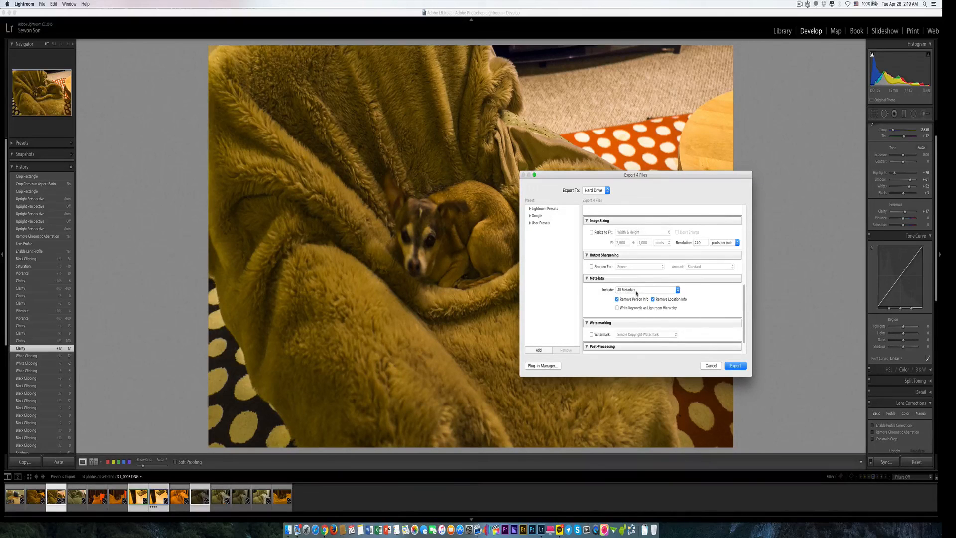
{"action": "left_click", "coordinate": [662, 299]}
{"action": "scroll", "coordinate": [631, 308], "scroll_direction": "down", "scroll_amount": 2}
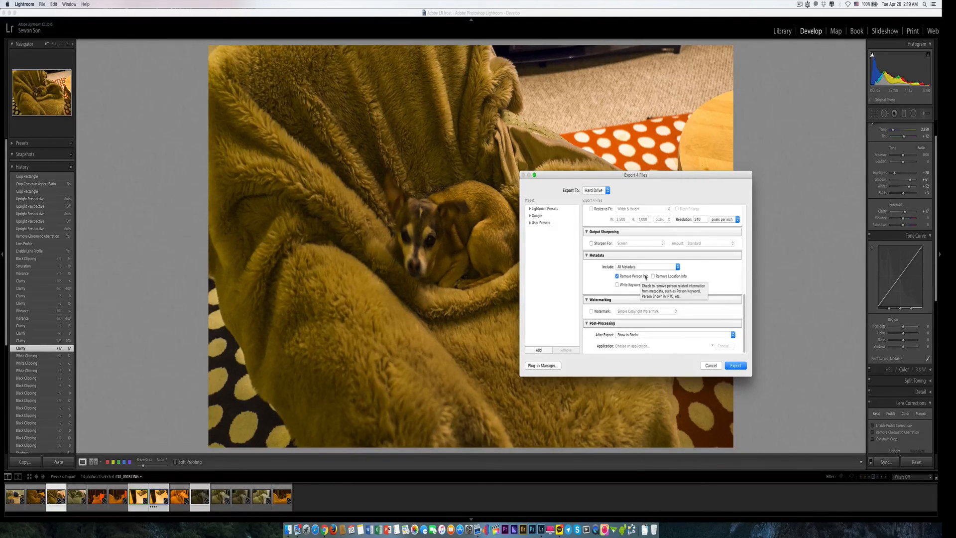
{"action": "left_click", "coordinate": [652, 276]}
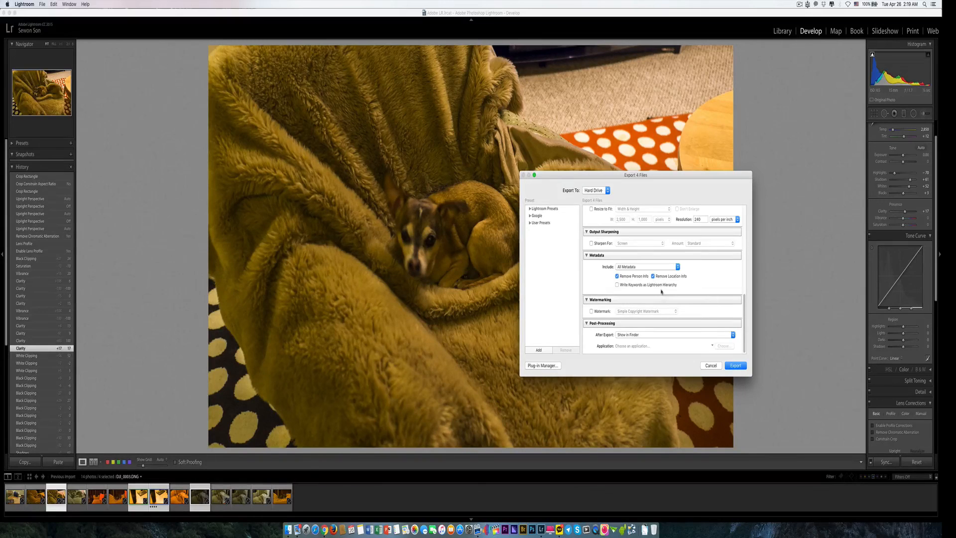
{"action": "left_click", "coordinate": [617, 277]}
{"action": "left_click", "coordinate": [652, 276]}
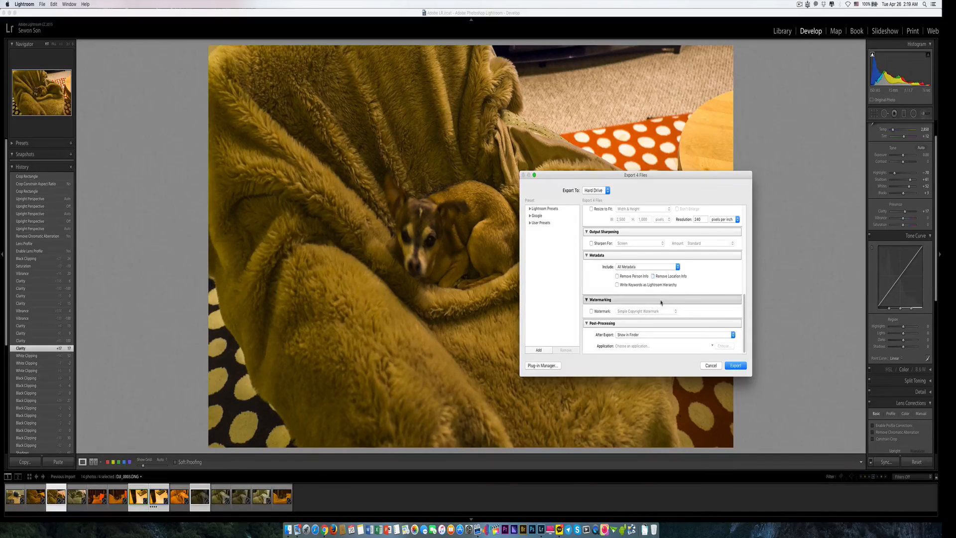
{"action": "left_click", "coordinate": [617, 276]}
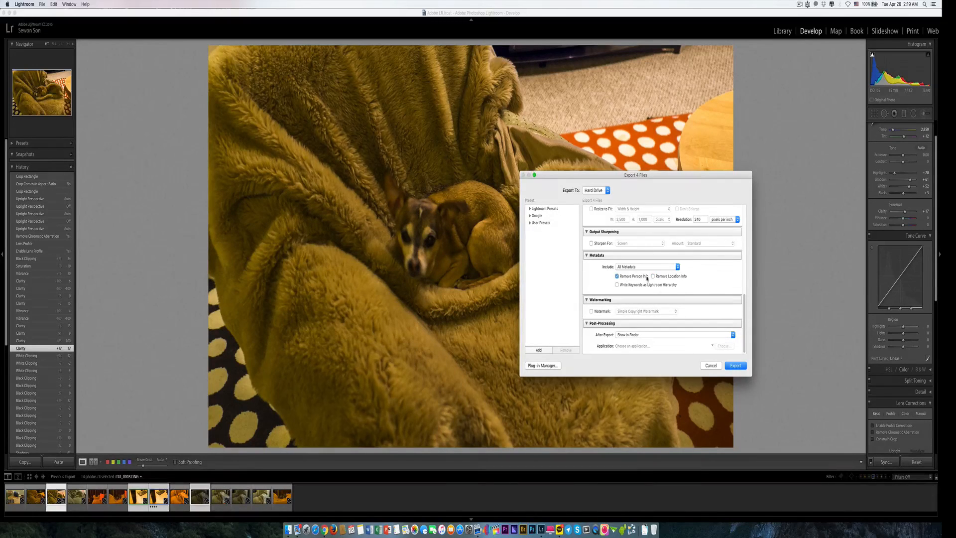
{"action": "left_click", "coordinate": [652, 276]}
- Export the four files, and open the exported Junior-10.jpg to check it
{"action": "left_click", "coordinate": [591, 311]}
{"action": "left_click", "coordinate": [736, 367]}
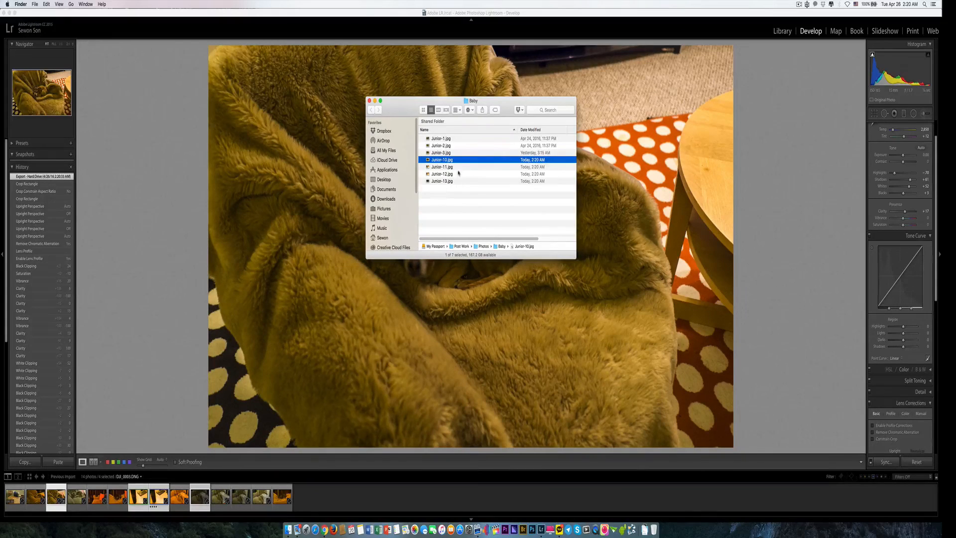
{"action": "double_click", "coordinate": [451, 160]}
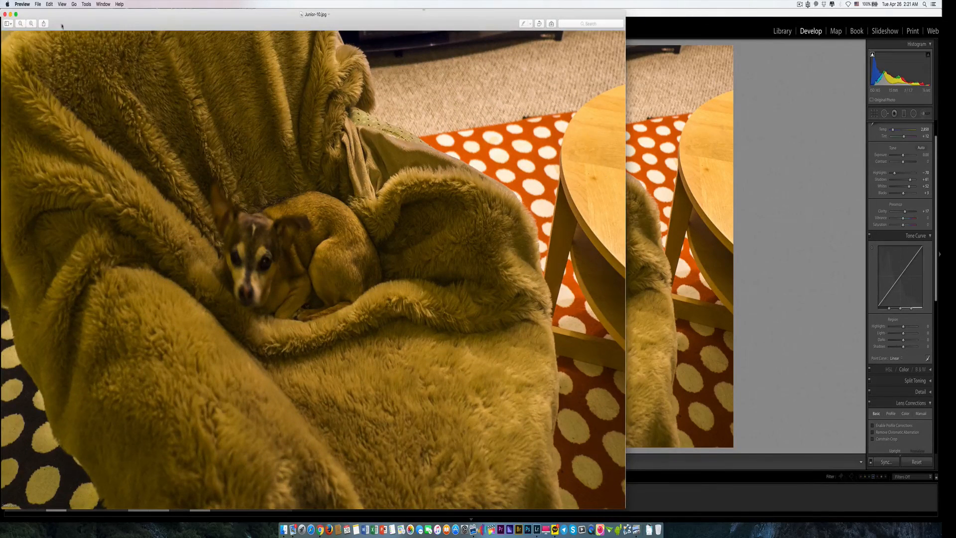
{"action": "left_click", "coordinate": [4, 14]}
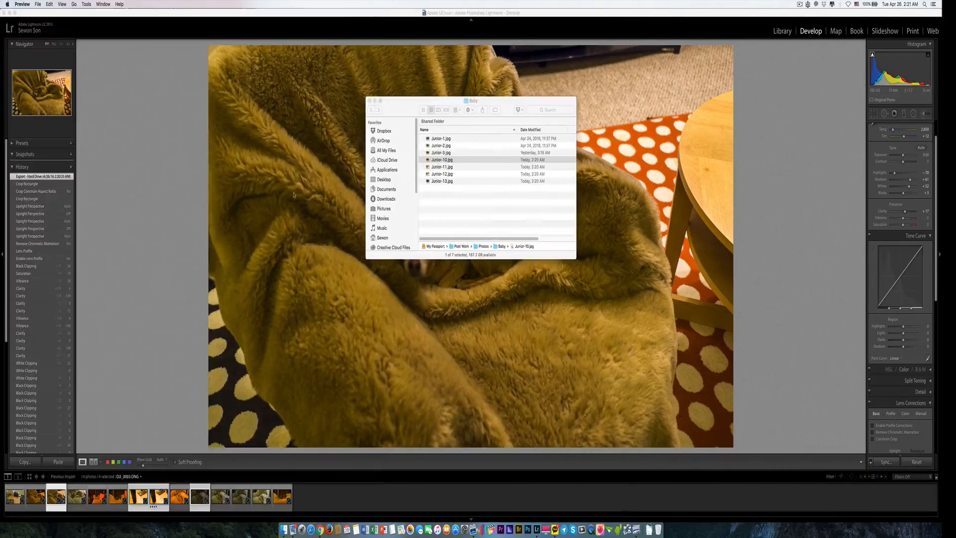
- Move Junior-10.jpg through Junior-13.jpg from the Baby folder to the Trash, and empty the Trash
{"action": "left_click", "coordinate": [443, 198]}
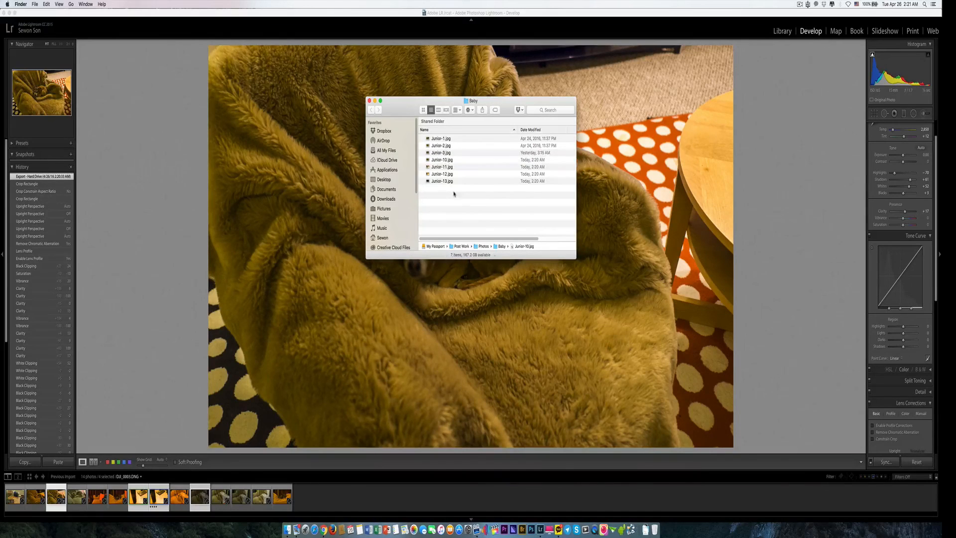
{"action": "left_click_drag", "start_coordinate": [443, 198], "coordinate": [446, 159]}
{"action": "right_click", "coordinate": [446, 169]}
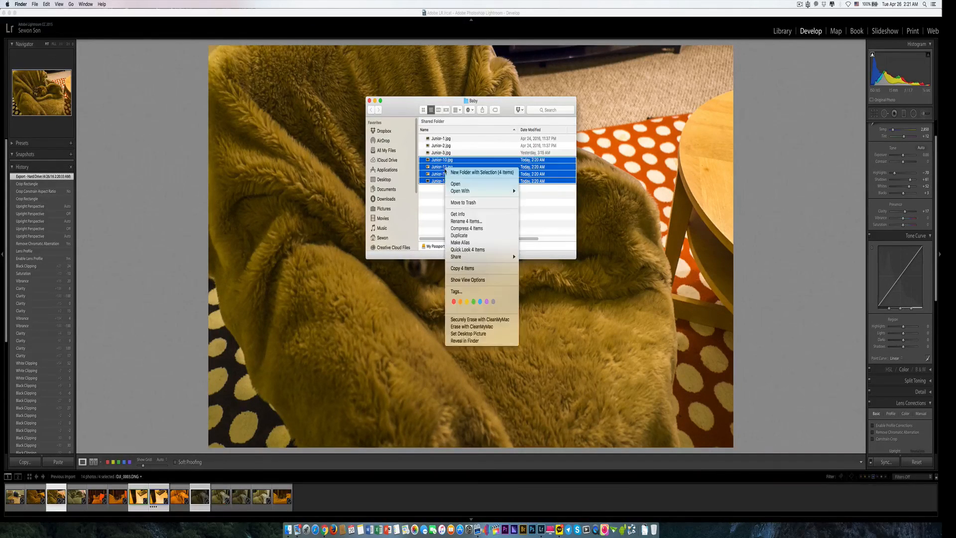
{"action": "left_click", "coordinate": [463, 203]}
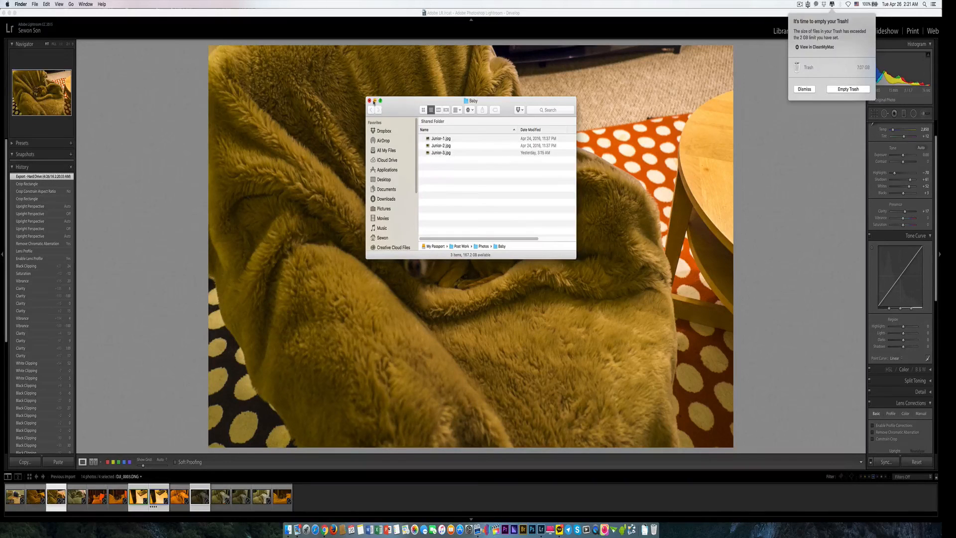
{"action": "left_click", "coordinate": [374, 101]}
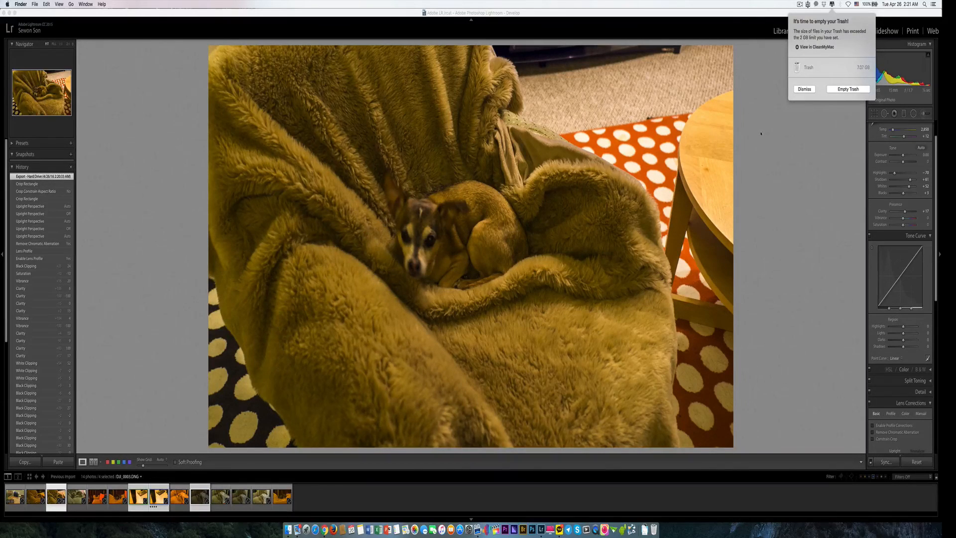
{"action": "left_click", "coordinate": [853, 91]}
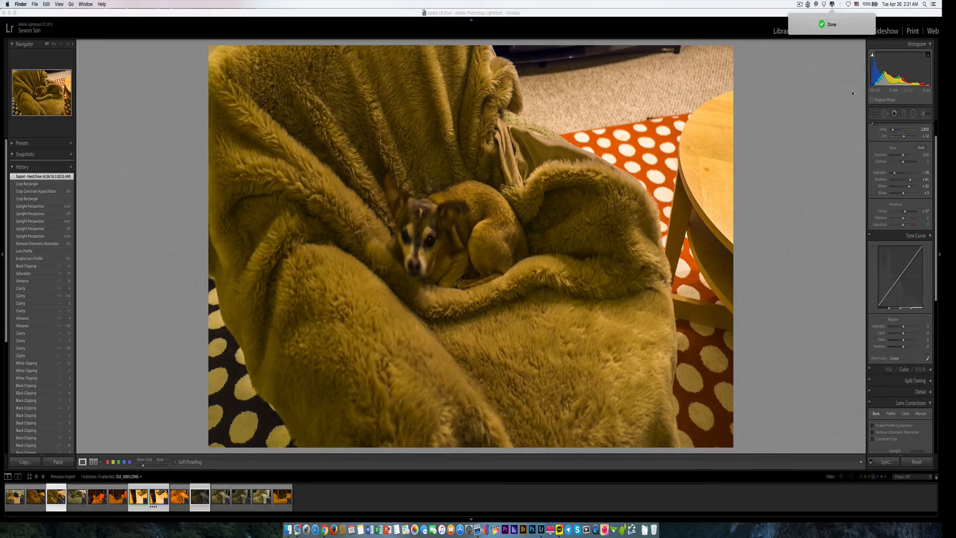